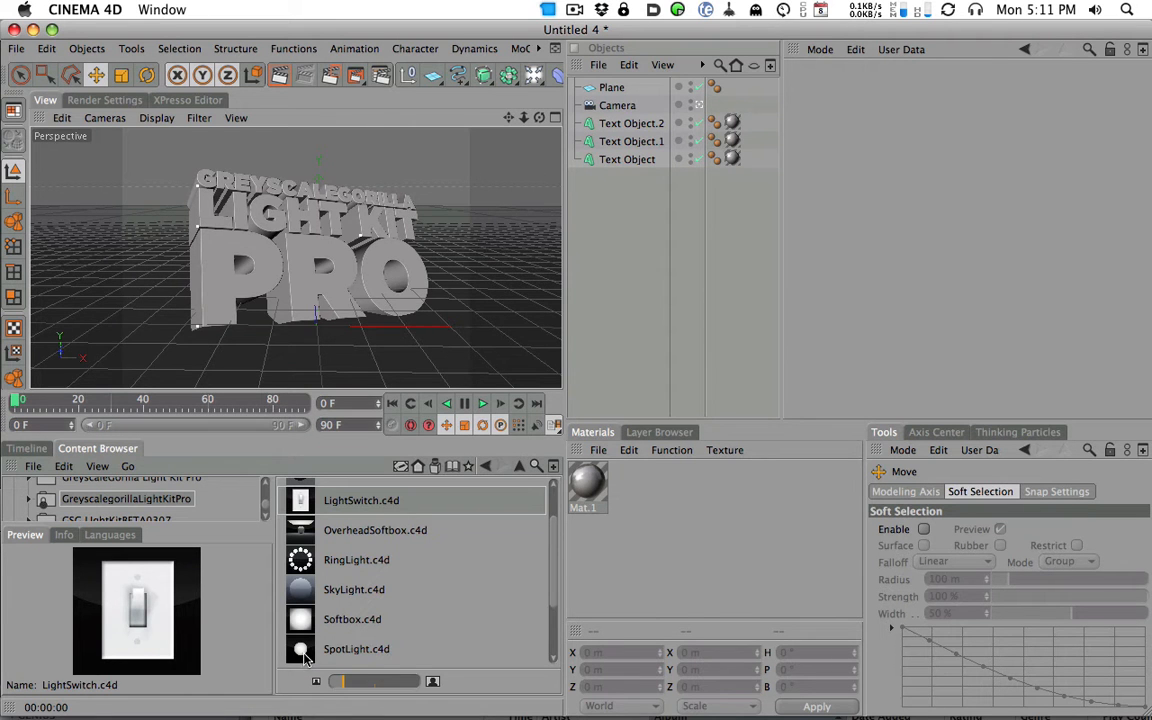
Step: Add the SpotLight.c4d preset to the scene and render a wide view of the lamp and text
{"action": "double_click", "coordinate": [315, 652]}
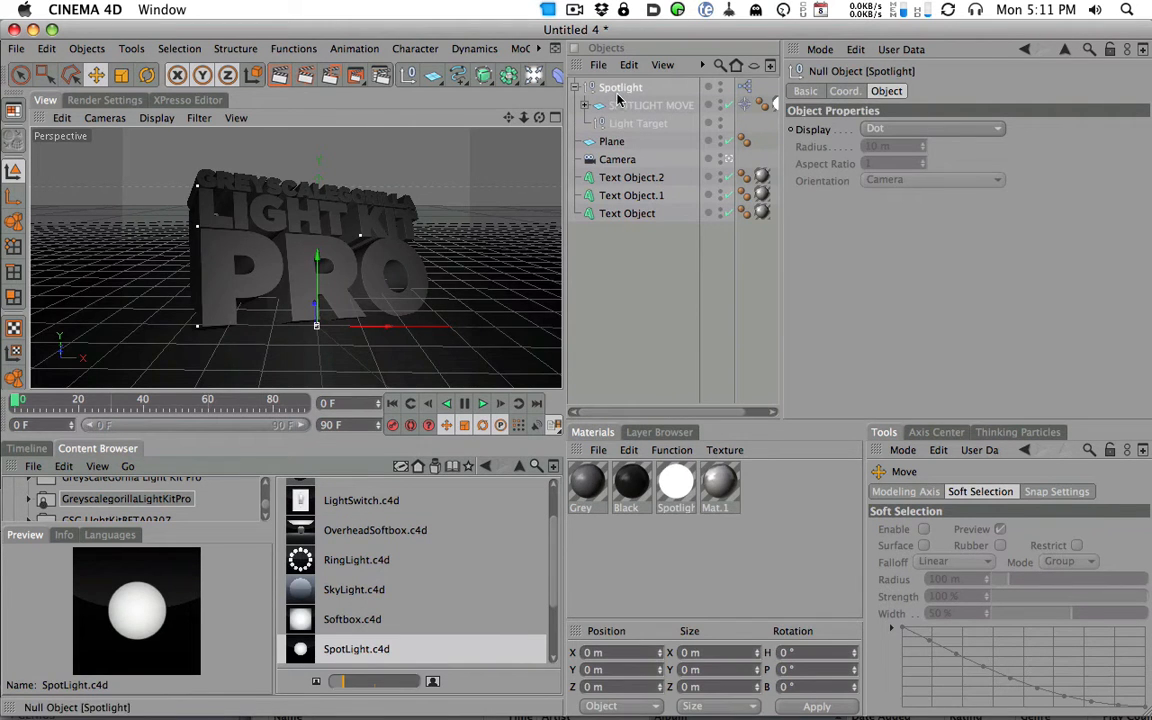
{"action": "right_click_drag", "start_coordinate": [468, 204], "coordinate": [207, 261], "text": "alt"}
{"action": "left_click_drag", "start_coordinate": [207, 266], "coordinate": [357, 217], "text": "alt"}
{"action": "left_click_drag", "start_coordinate": [222, 268], "coordinate": [128, 228], "text": "alt"}
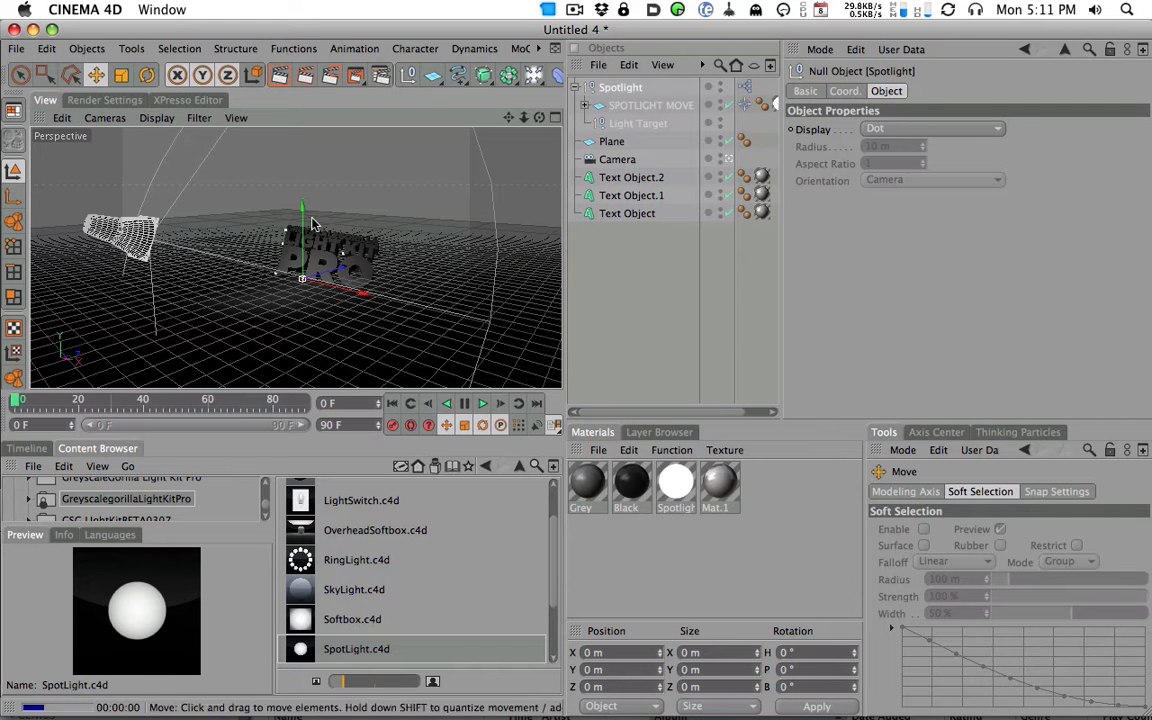
{"action": "left_click", "coordinate": [279, 75]}
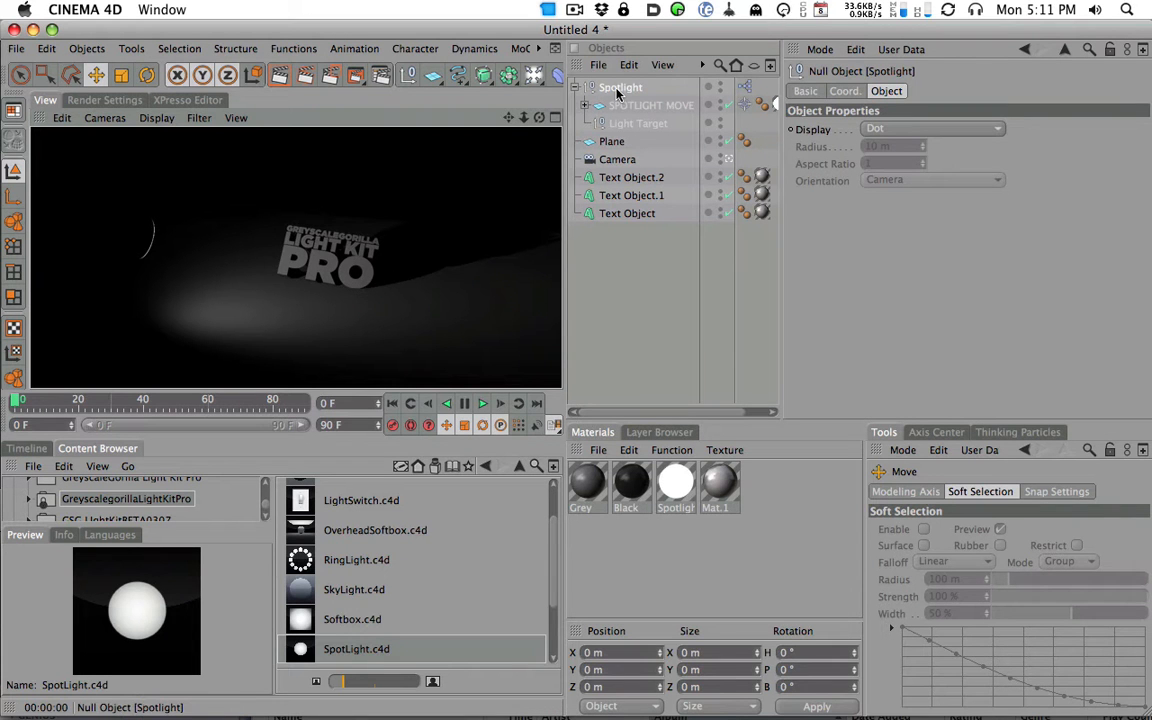
{"action": "left_click", "coordinate": [620, 93]}
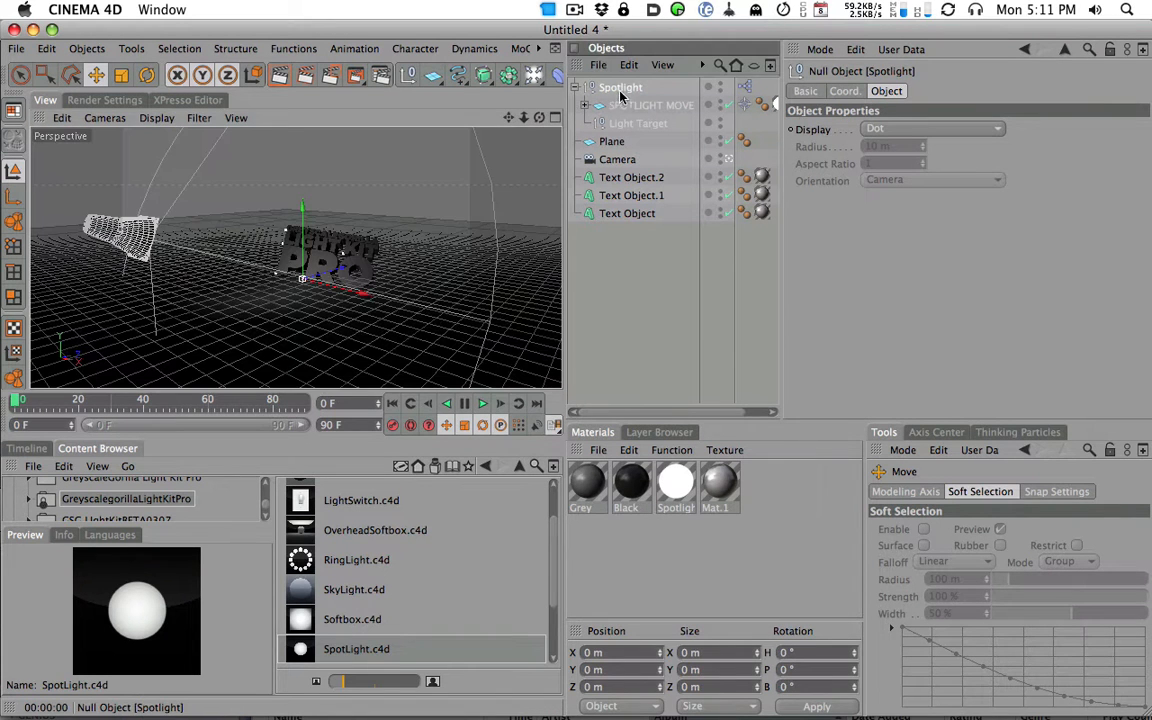
{"action": "left_click", "coordinate": [350, 620]}
{"action": "left_click", "coordinate": [355, 649]}
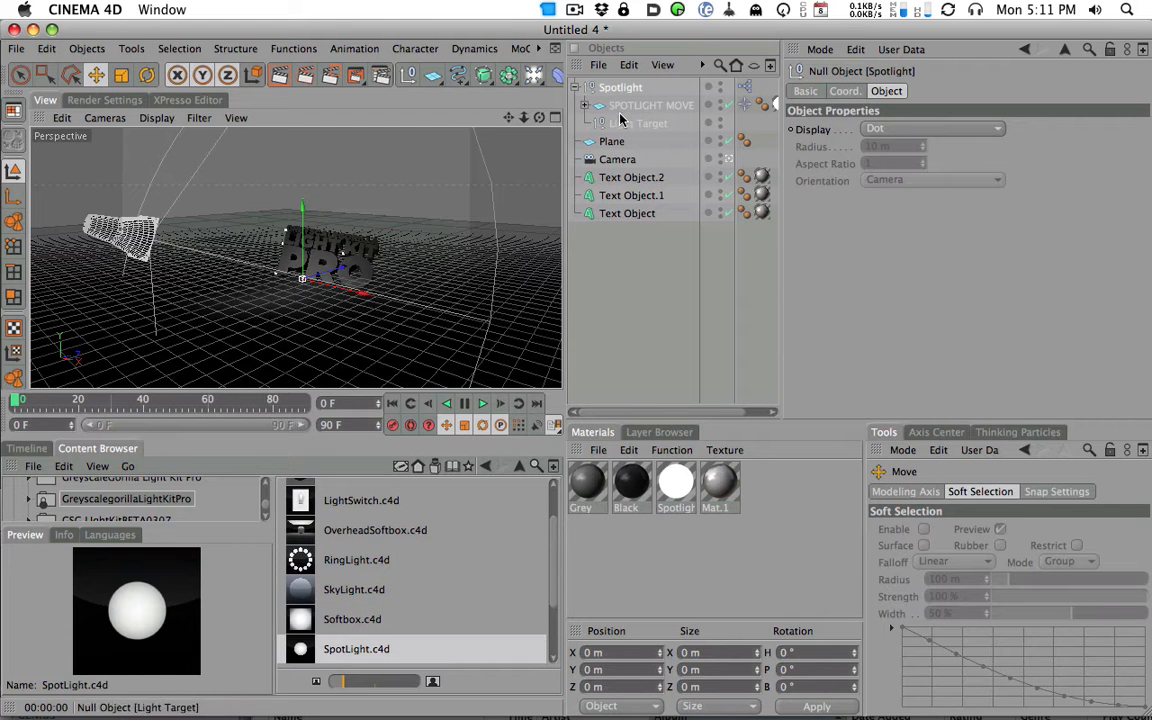
{"action": "scroll", "coordinate": [480, 560], "scroll_direction": "down", "scroll_amount": 3}
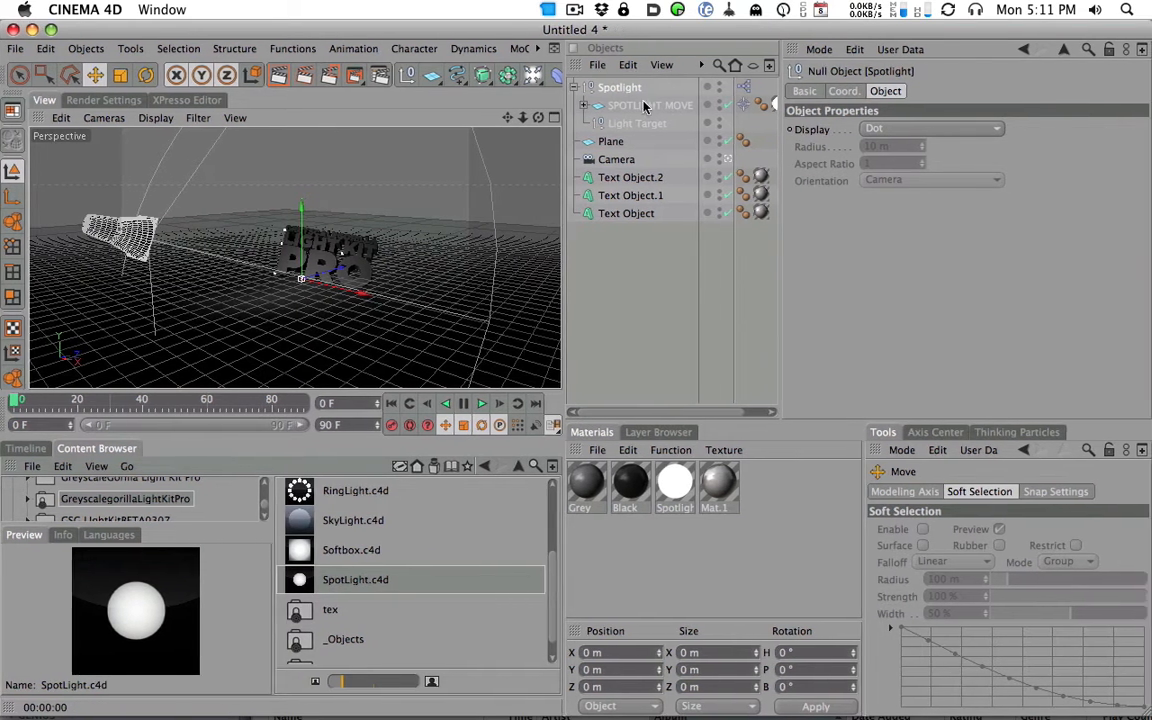
{"action": "left_click", "coordinate": [638, 90]}
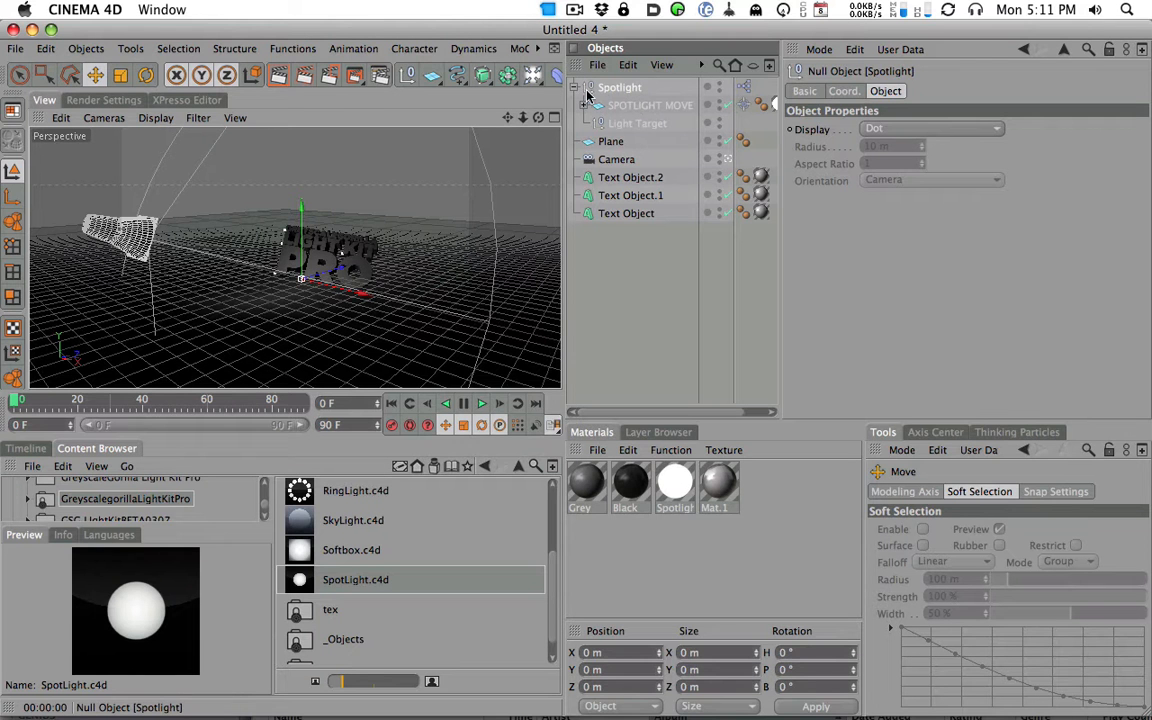
Step: Try moving the whole Spotlight group in the viewport, and undo the move
{"action": "left_click", "coordinate": [577, 88]}
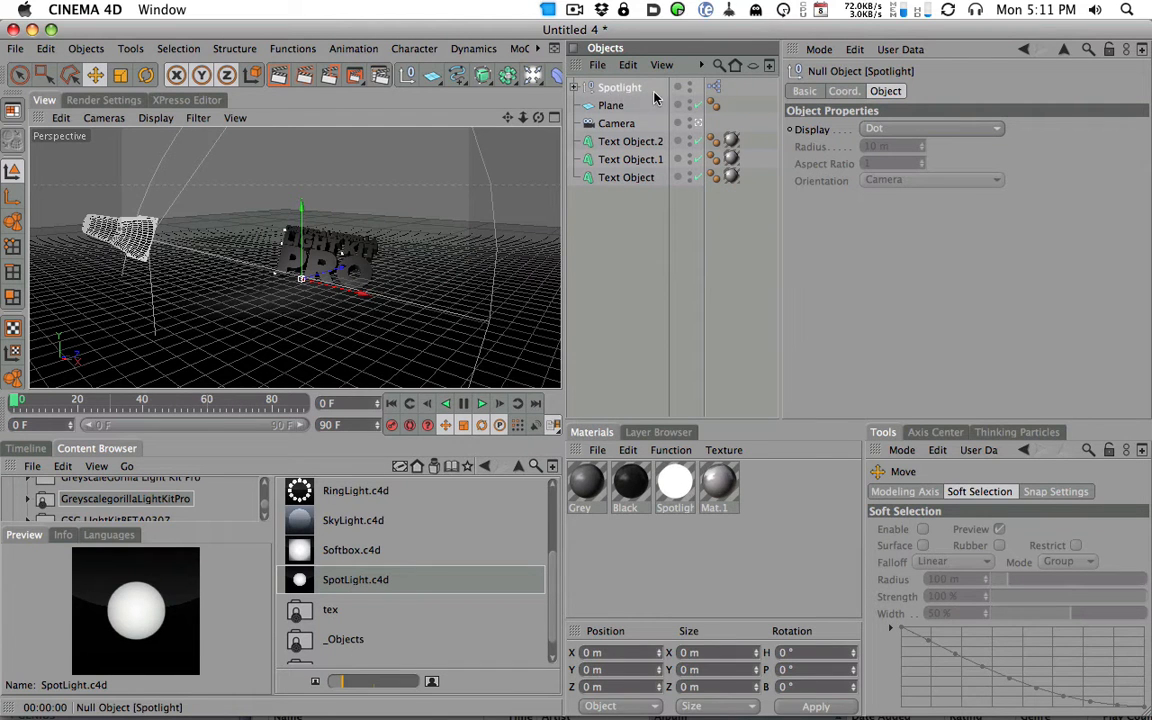
{"action": "mouse_move", "coordinate": [300, 240]}
{"action": "left_mouse_down"}
{"action": "mouse_move", "coordinate": [312, 310]}
{"action": "mouse_move", "coordinate": [300, 205]}
{"action": "mouse_move", "coordinate": [305, 265]}
{"action": "mouse_move", "coordinate": [292, 220]}
{"action": "mouse_move", "coordinate": [296, 245]}
{"action": "left_mouse_up"}
{"action": "key", "text": "super+z"}
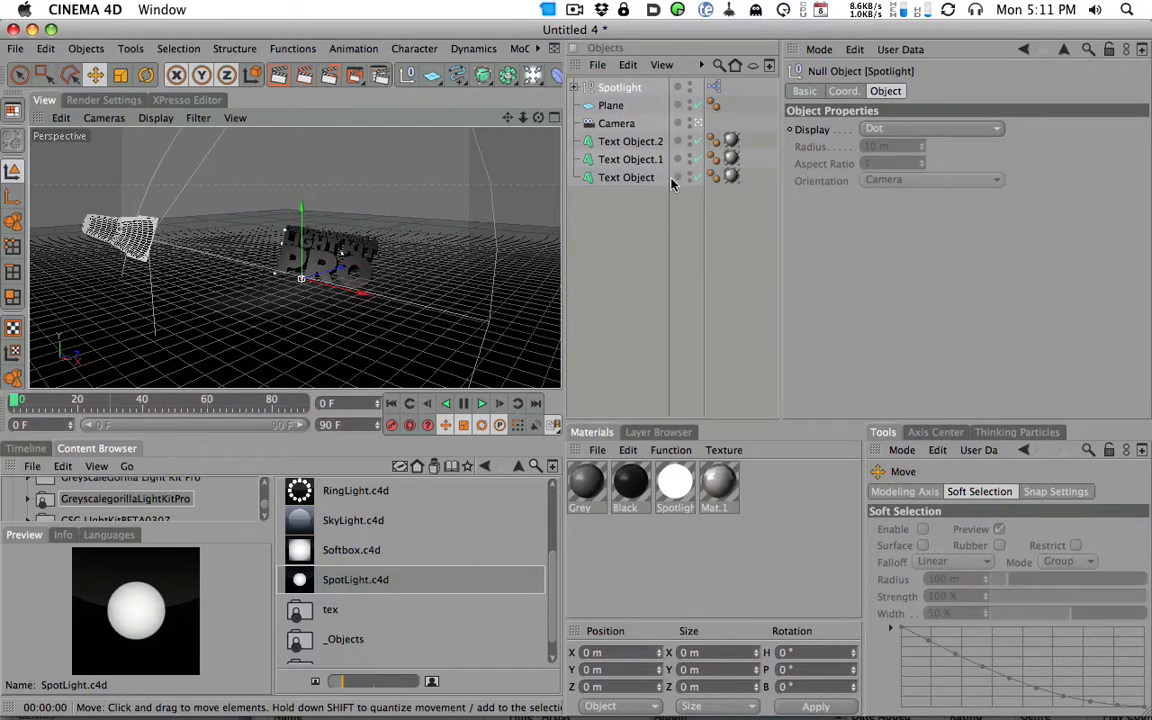
Step: Move the SPOTLIGHT MOVE object to about X −388 m, Y 556 m, Z −1056 m
{"action": "left_click", "coordinate": [574, 88]}
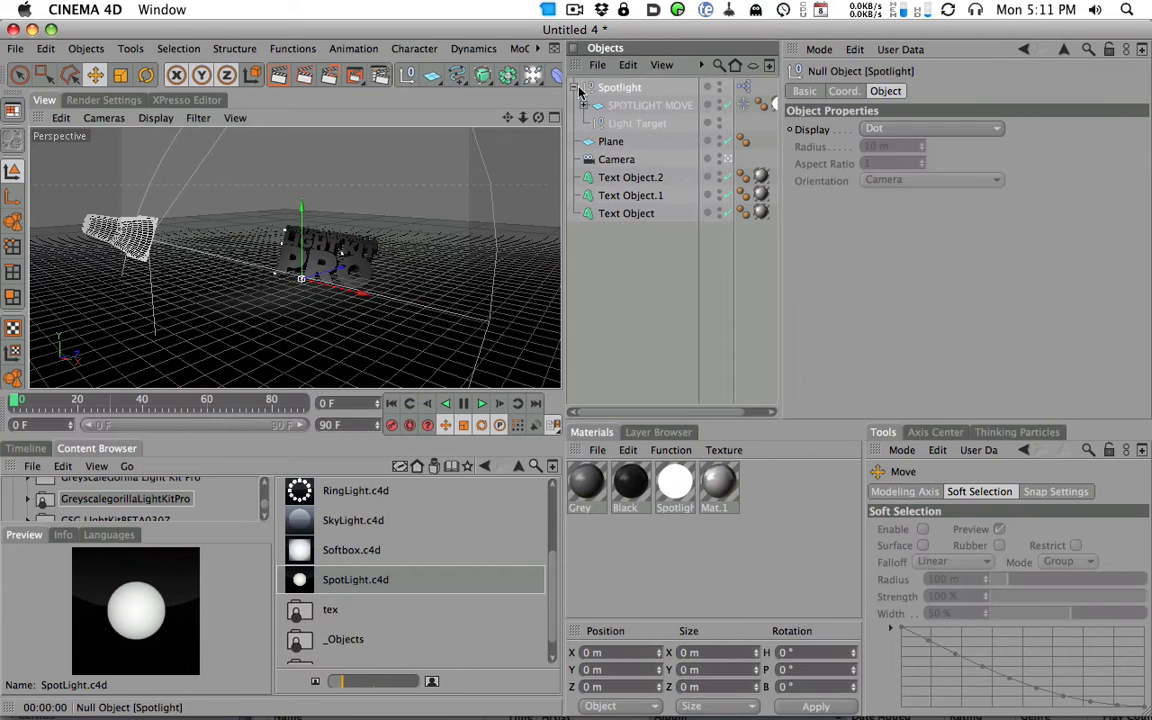
{"action": "left_click", "coordinate": [625, 111]}
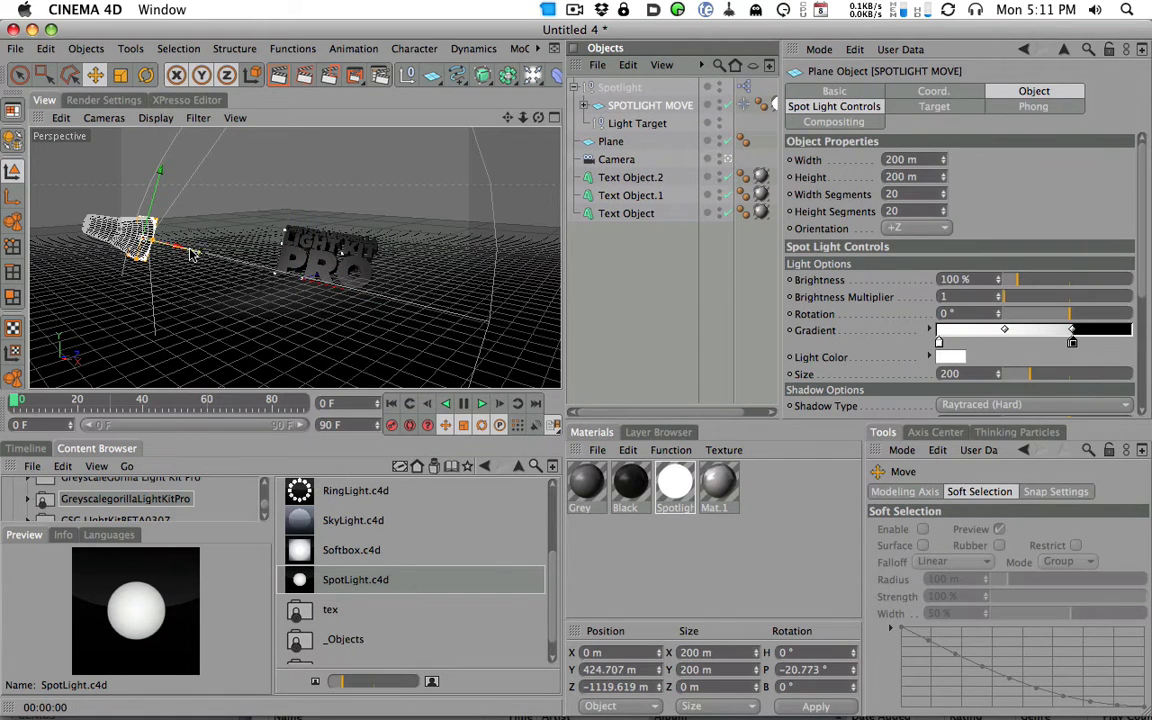
{"action": "left_click_drag", "start_coordinate": [171, 248], "coordinate": [66, 214]}
Step: Try shifting the spotlight's Light Target in the viewport, and undo the shift
{"action": "left_click", "coordinate": [630, 124]}
{"action": "mouse_move", "coordinate": [352, 290]}
{"action": "left_mouse_down"}
{"action": "mouse_move", "coordinate": [419, 306]}
{"action": "mouse_move", "coordinate": [350, 288]}
{"action": "mouse_move", "coordinate": [429, 294]}
{"action": "mouse_move", "coordinate": [362, 288]}
{"action": "left_mouse_up"}
{"action": "key", "text": "super+z"}
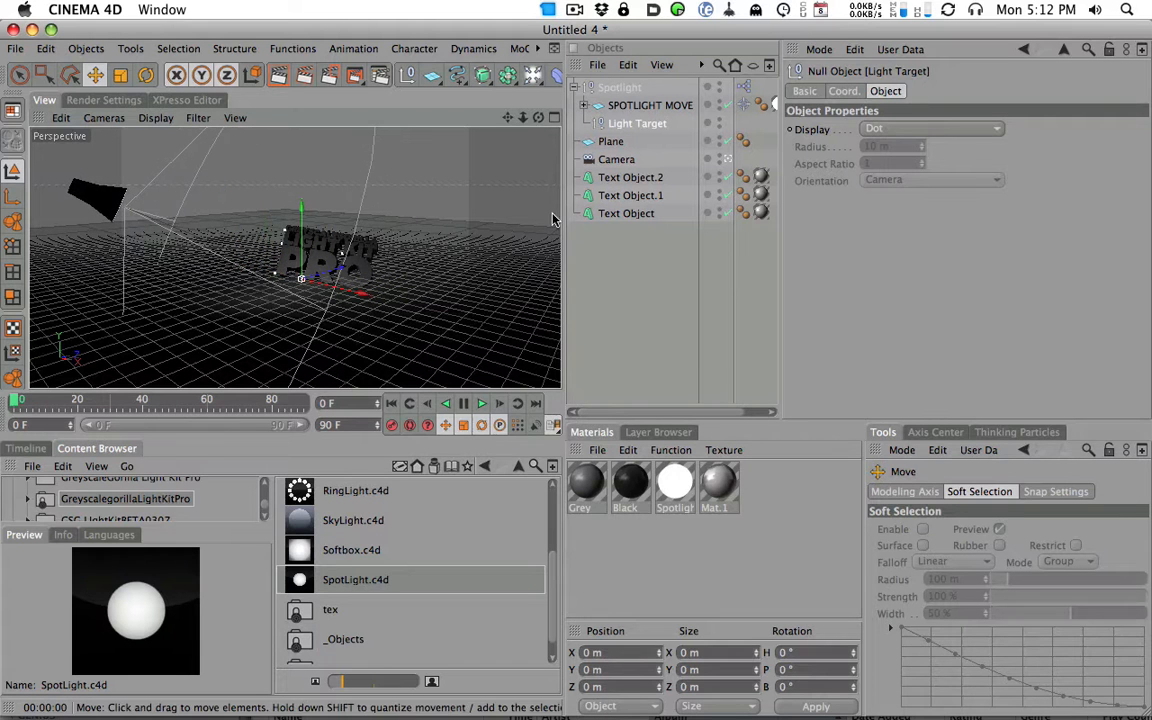
Step: Nudge SPOTLIGHT MOVE to about X −391 m, Y 543 m, Z −1062 m and look through its Spot Light Controls
{"action": "left_click", "coordinate": [638, 107]}
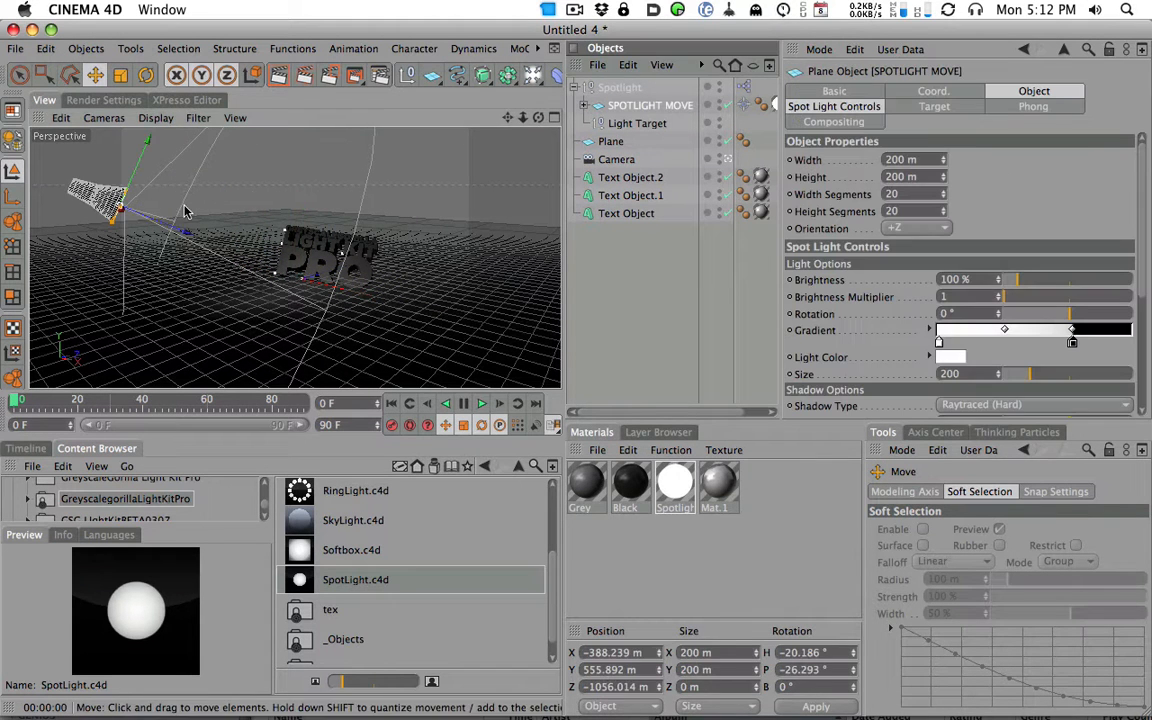
{"action": "left_click_drag", "start_coordinate": [122, 185], "coordinate": [210, 205]}
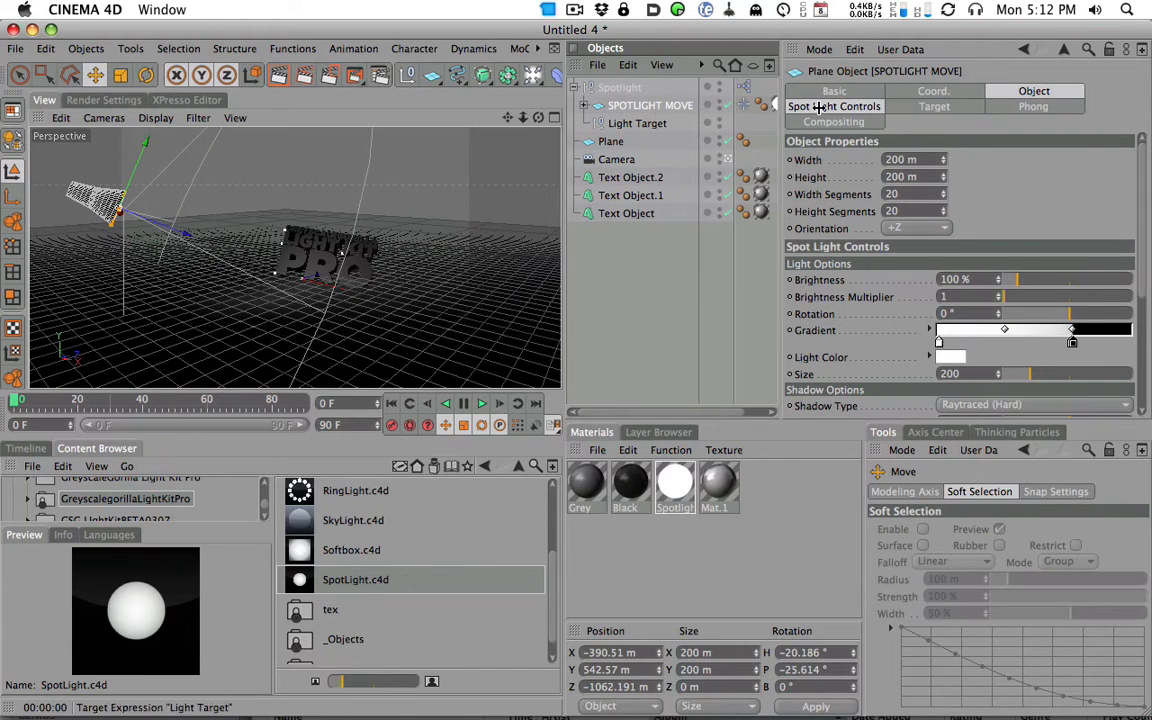
{"action": "left_click", "coordinate": [866, 112]}
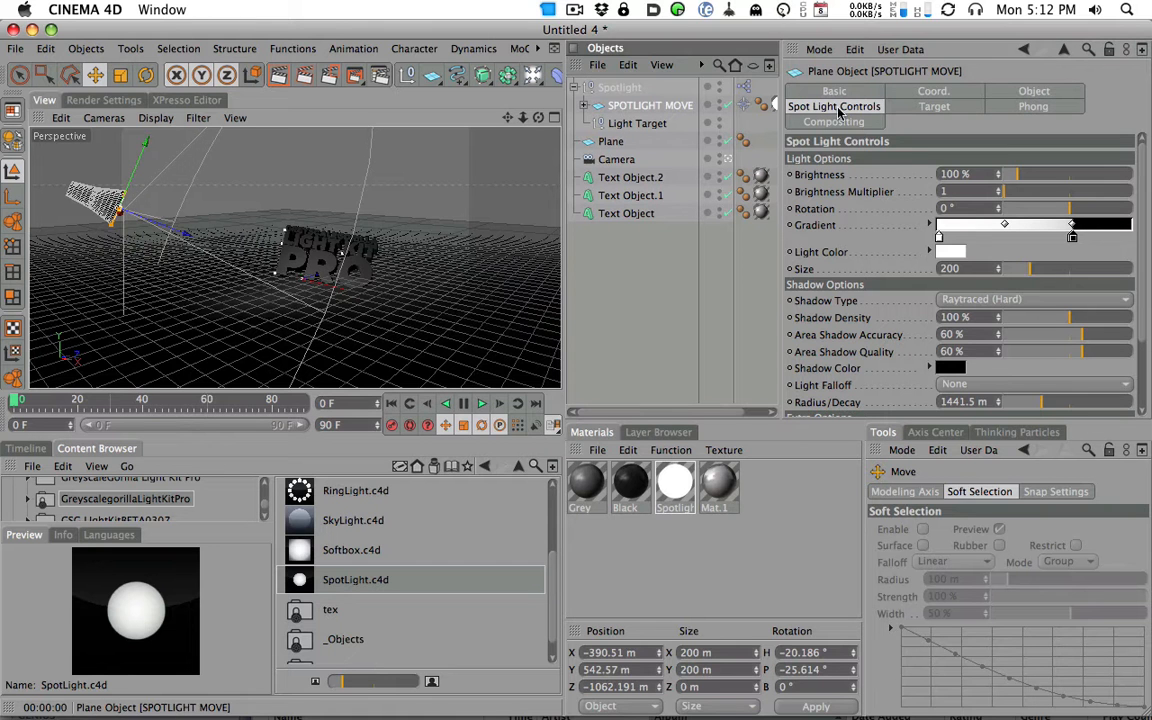
{"action": "left_click_drag", "start_coordinate": [1143, 178], "coordinate": [1137, 325]}
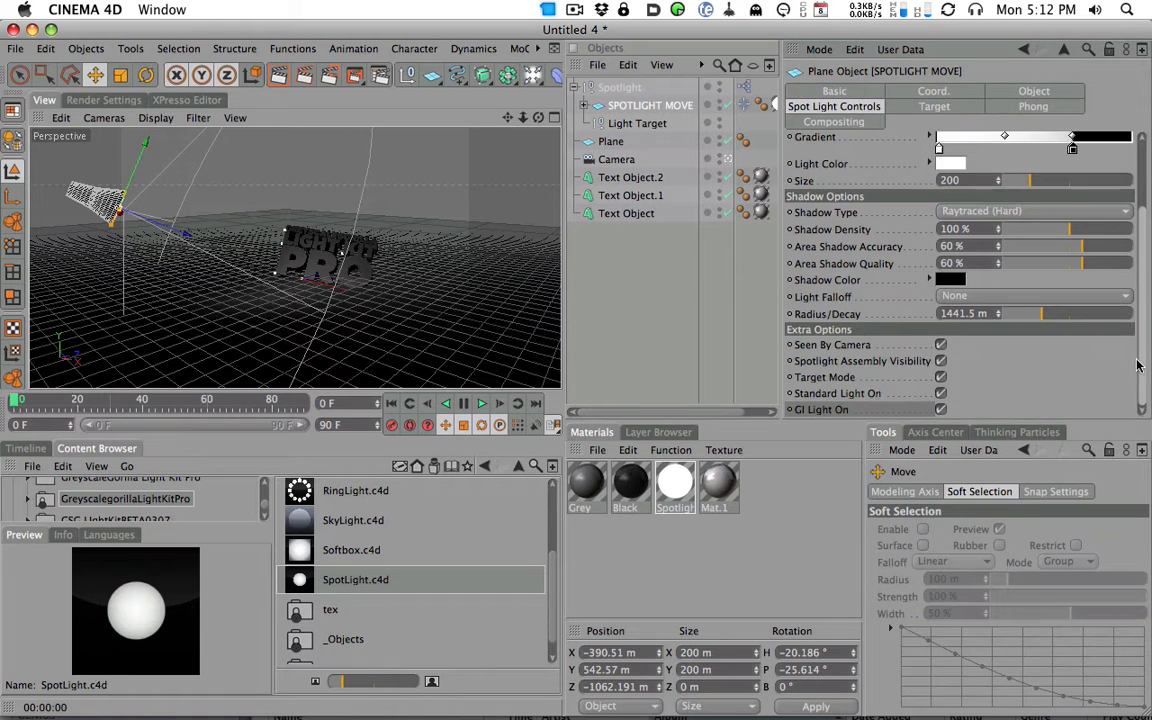
{"action": "left_click_drag", "start_coordinate": [1135, 381], "coordinate": [1146, 210]}
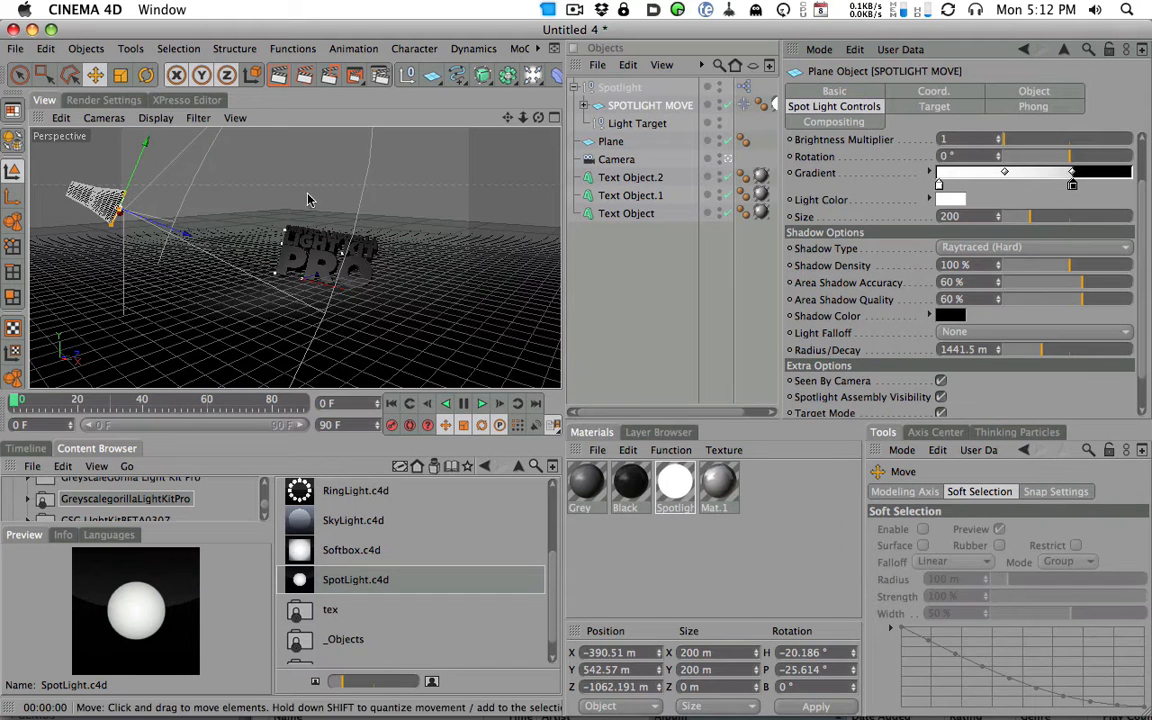
Step: Move the spotlight up and closer to the text, to about X −238 m, Y 699 m, Z −648 m, and render the view
{"action": "left_click_drag", "start_coordinate": [178, 231], "coordinate": [250, 241]}
{"action": "left_click_drag", "start_coordinate": [195, 198], "coordinate": [220, 152]}
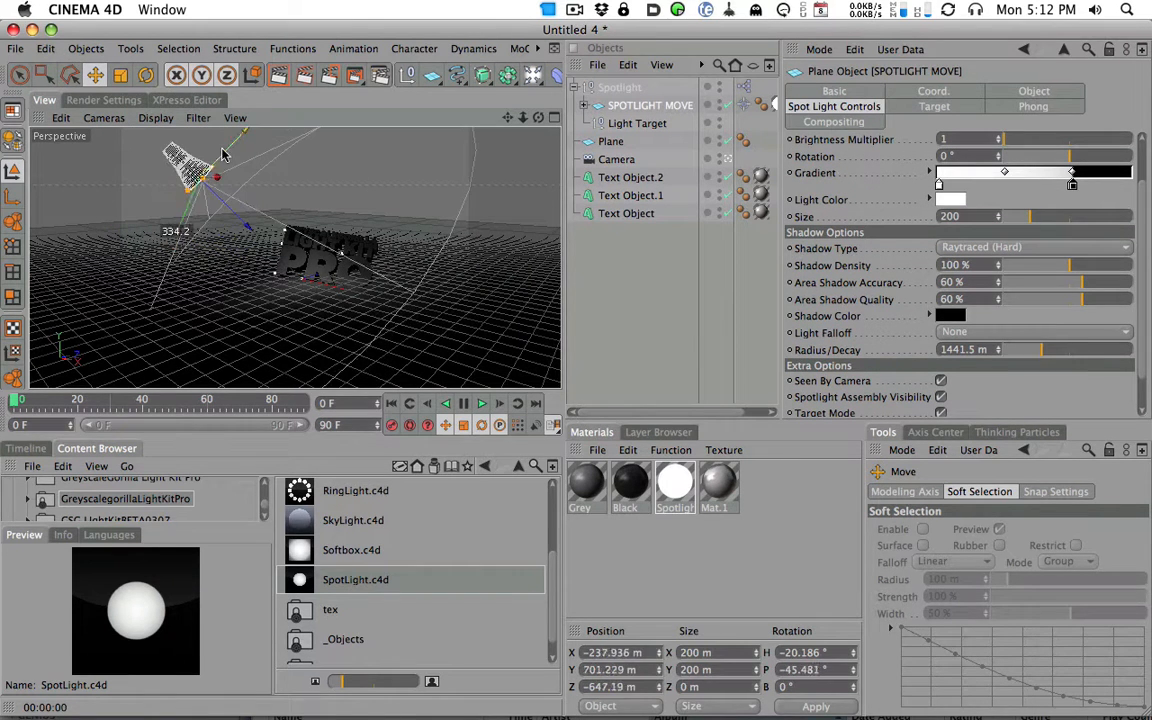
{"action": "left_click_drag", "start_coordinate": [375, 254], "coordinate": [530, 228], "text": "alt"}
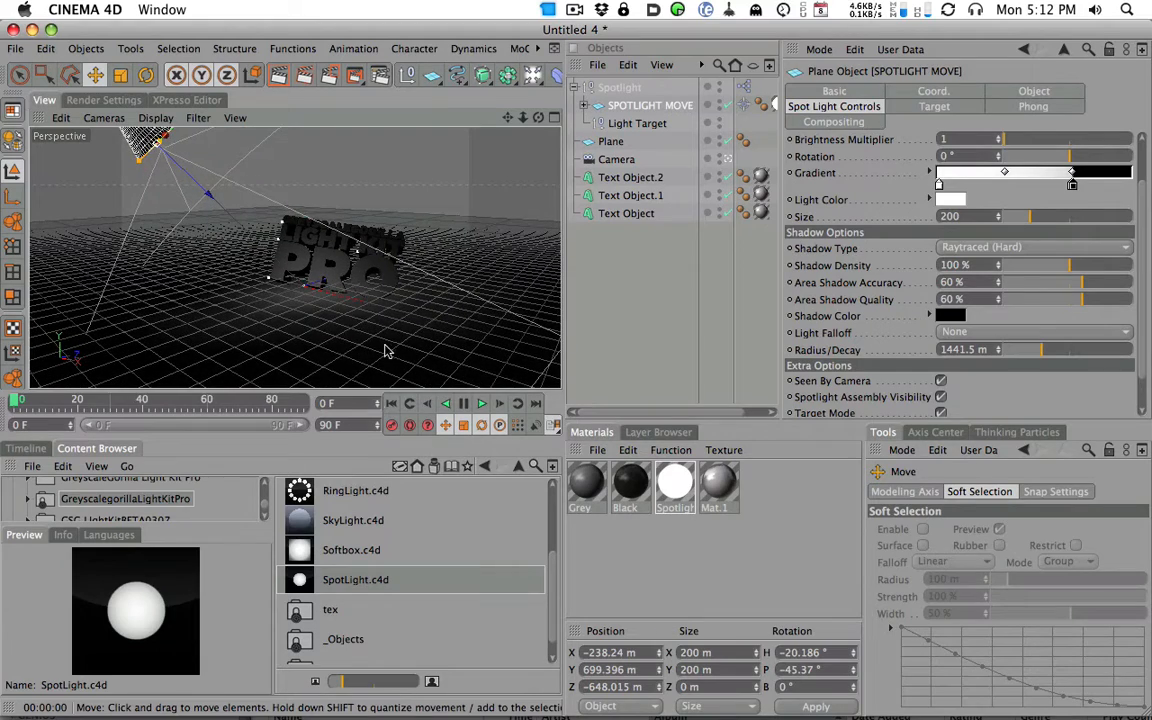
{"action": "left_click_drag", "start_coordinate": [368, 389], "coordinate": [366, 424]}
{"action": "left_click_drag", "start_coordinate": [364, 310], "coordinate": [320, 216], "text": "alt"}
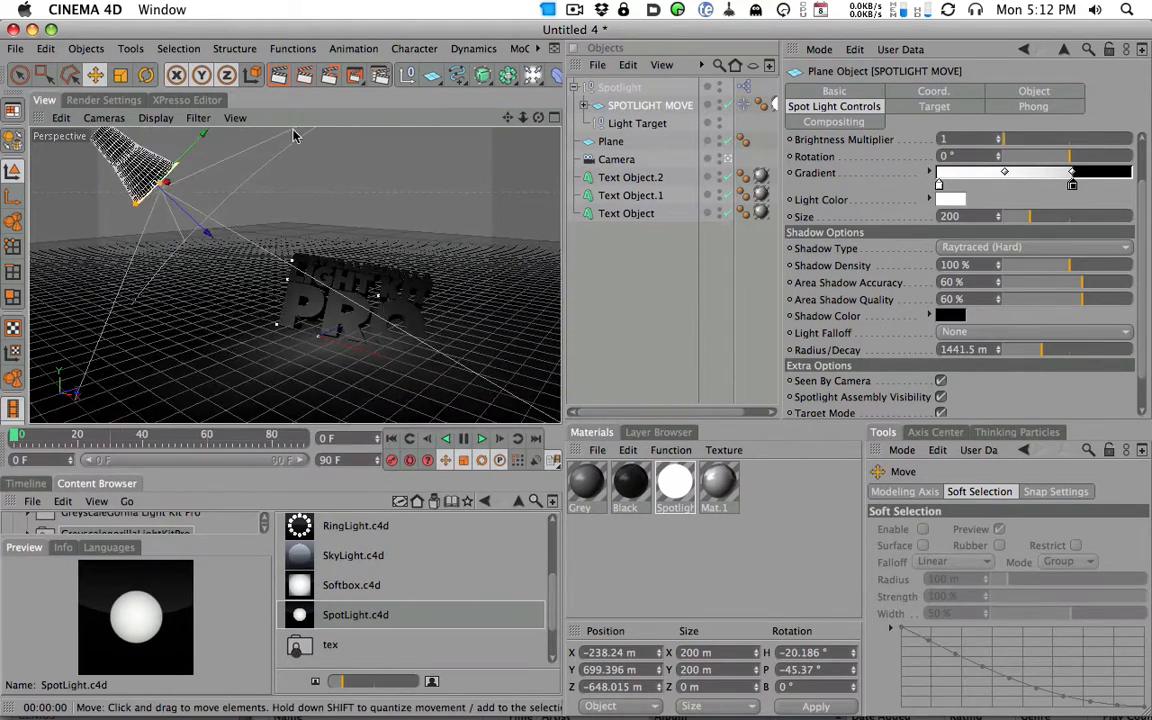
{"action": "key", "text": "super+r"}
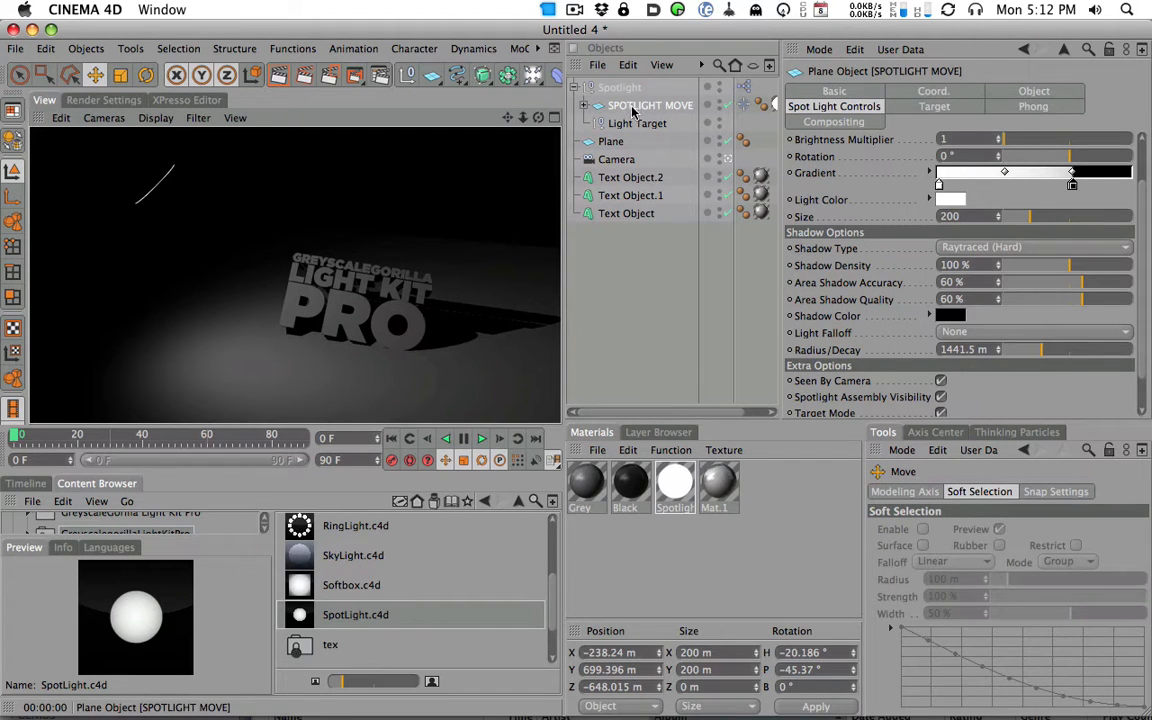
Step: Set the spotlight's Brightness to 72% and its Brightness Multiplier to 6, and render the view
{"action": "left_click", "coordinate": [1019, 140]}
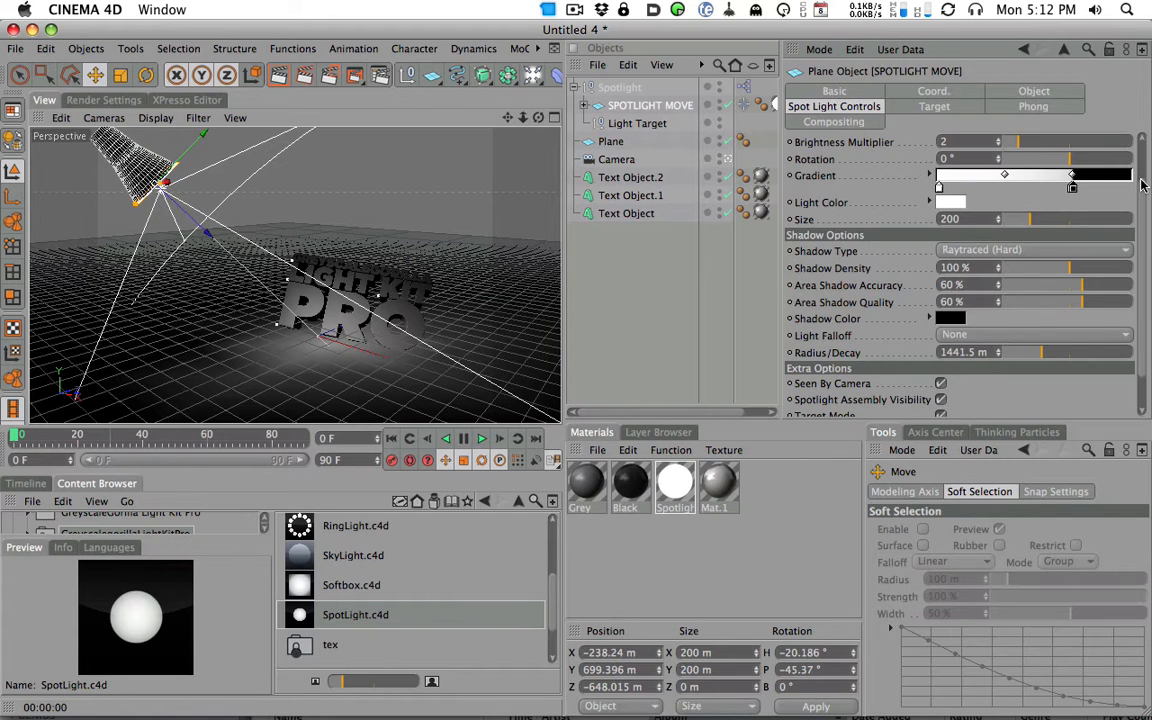
{"action": "scroll", "coordinate": [1065, 170], "scroll_direction": "up", "scroll_amount": 2}
{"action": "left_click_drag", "start_coordinate": [1014, 192], "coordinate": [1070, 204]}
{"action": "left_click", "coordinate": [280, 78]}
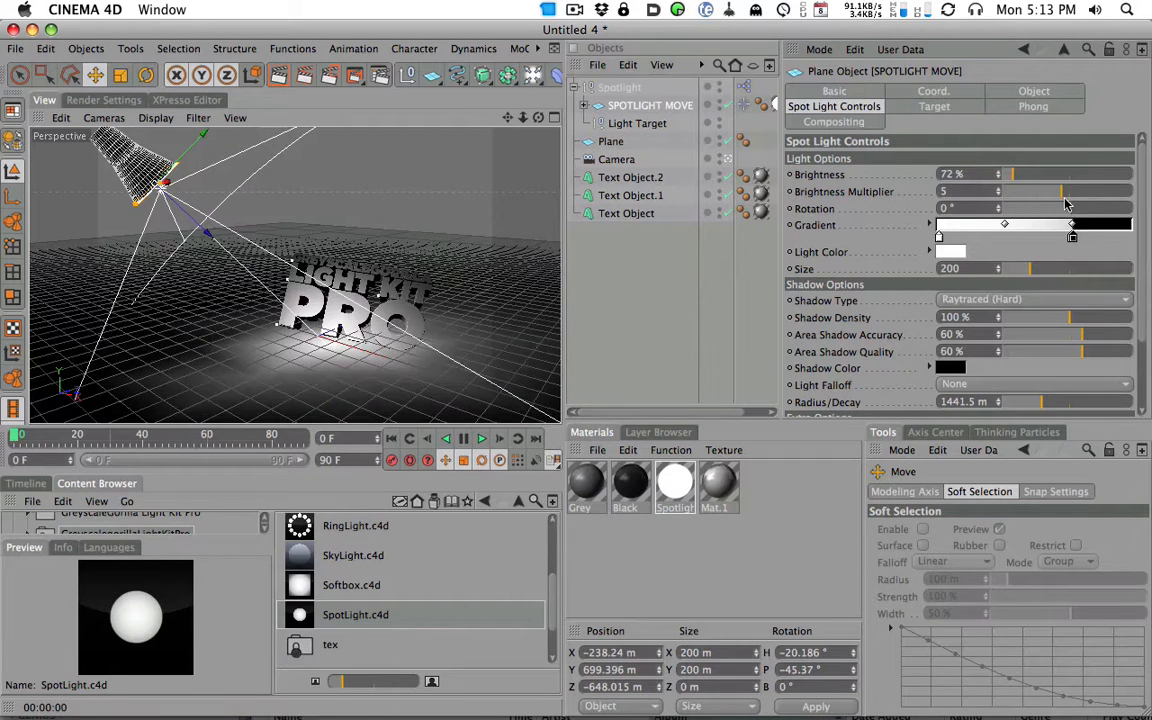
{"action": "left_click", "coordinate": [277, 76]}
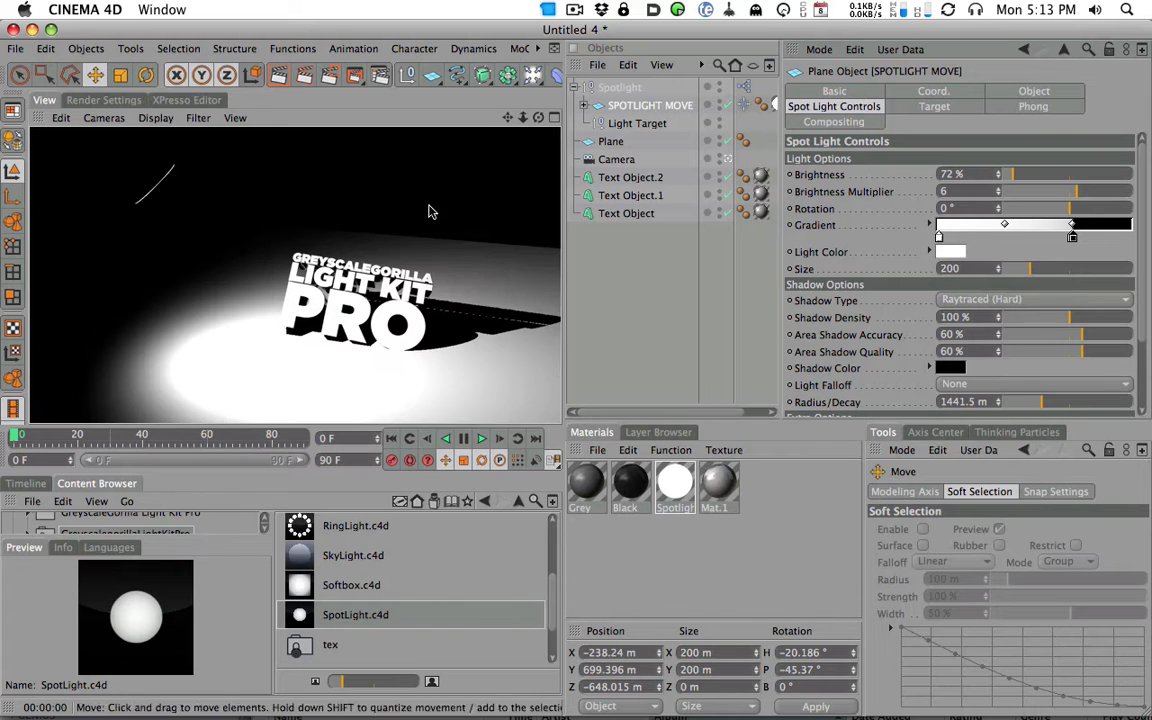
Step: Set the spotlight's Brightness Multiplier to 1 and its Rotation to −10°
{"action": "left_click_drag", "start_coordinate": [1075, 200], "coordinate": [1000, 194]}
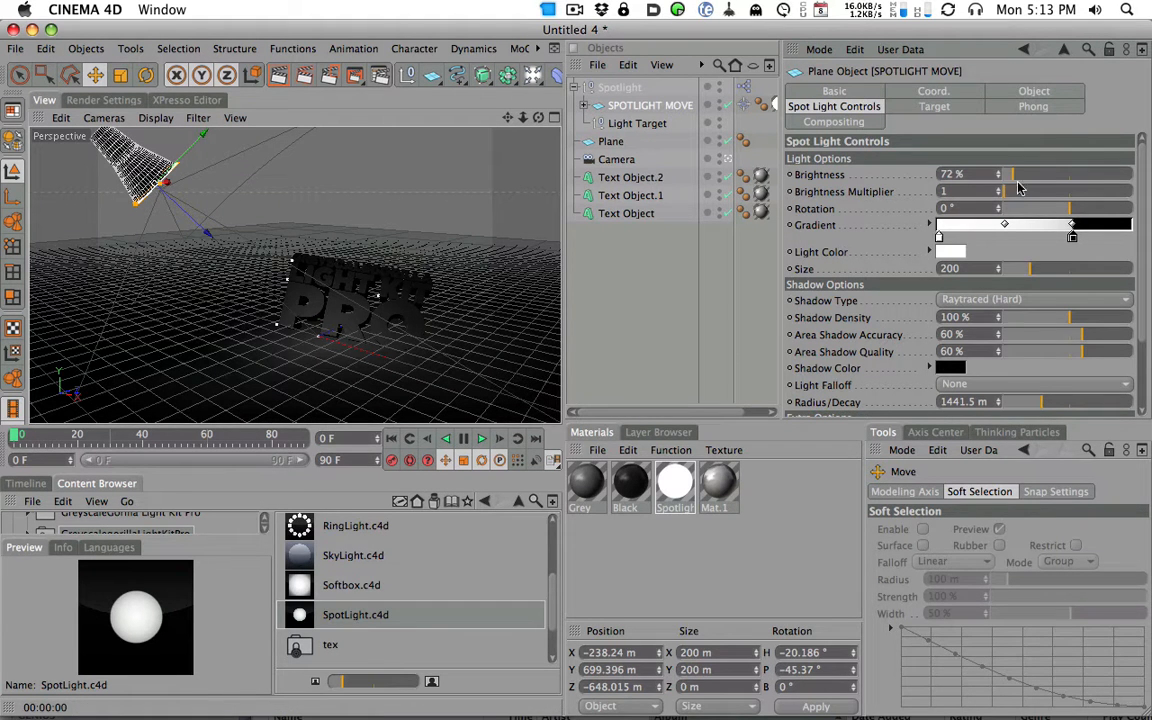
{"action": "mouse_move", "coordinate": [1017, 194]}
{"action": "left_mouse_down"}
{"action": "mouse_move", "coordinate": [1038, 191]}
{"action": "mouse_move", "coordinate": [1004, 190]}
{"action": "left_mouse_up"}
{"action": "left_click_drag", "start_coordinate": [1008, 208], "coordinate": [1082, 214]}
Step: Duplicate the Spotlight group, set the copy's Rotation to −218°, and render both lights
{"action": "left_click", "coordinate": [626, 89]}
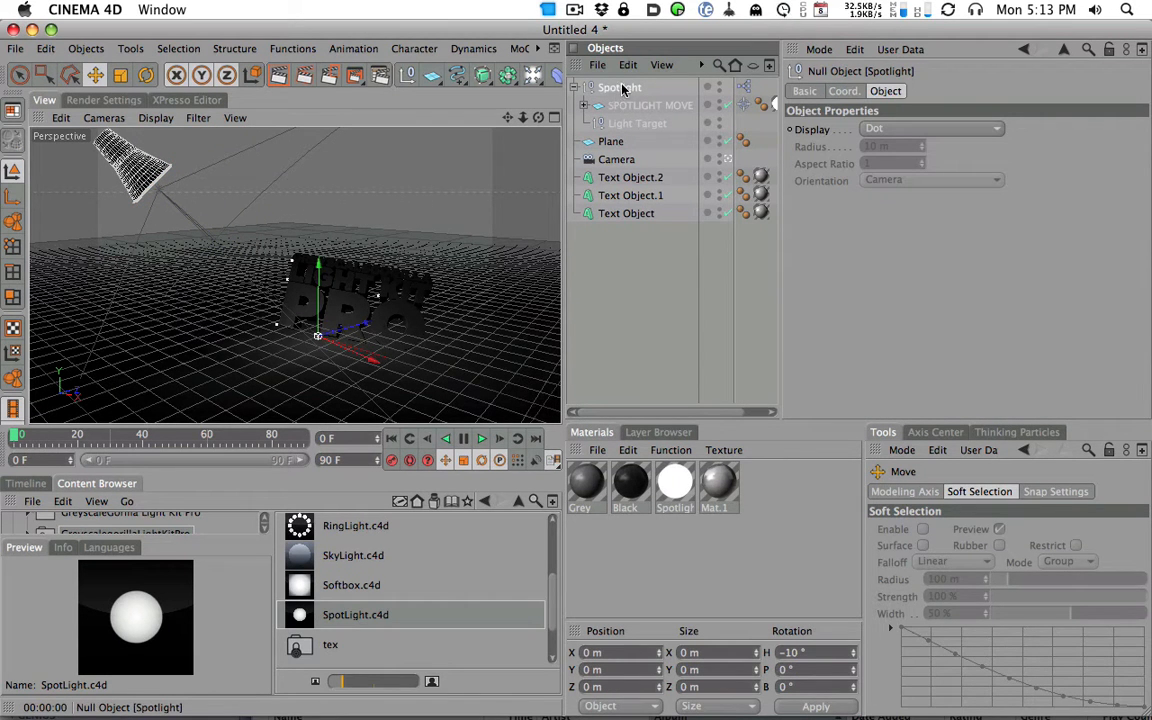
{"action": "key", "text": "super+c"}
{"action": "key", "text": "super+v"}
{"action": "left_click", "coordinate": [640, 106]}
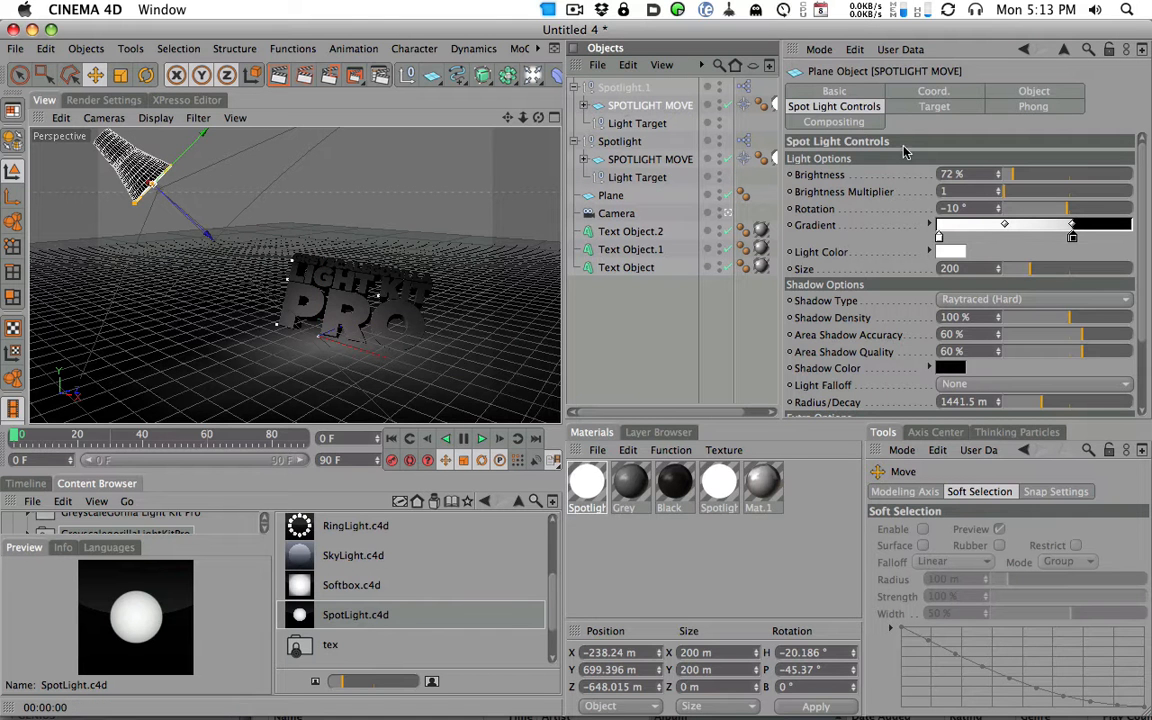
{"action": "mouse_move", "coordinate": [1067, 213]}
{"action": "left_mouse_down"}
{"action": "mouse_move", "coordinate": [1038, 215]}
{"action": "mouse_move", "coordinate": [1052, 228]}
{"action": "left_mouse_up"}
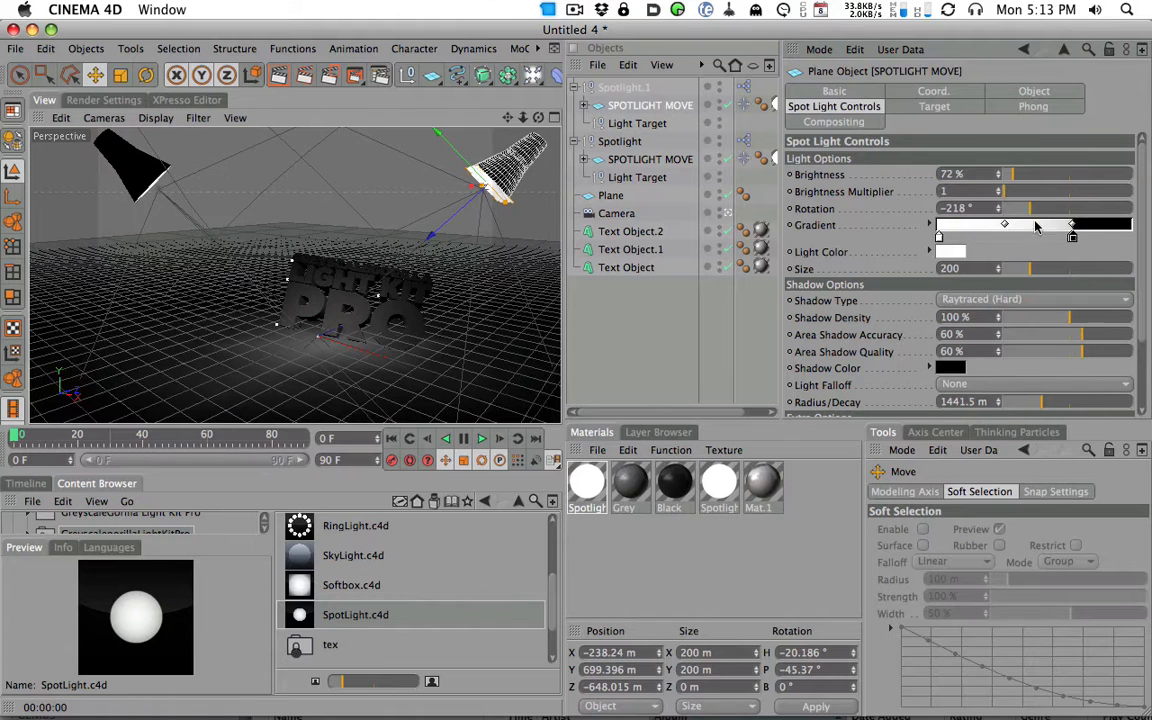
{"action": "left_click", "coordinate": [280, 77]}
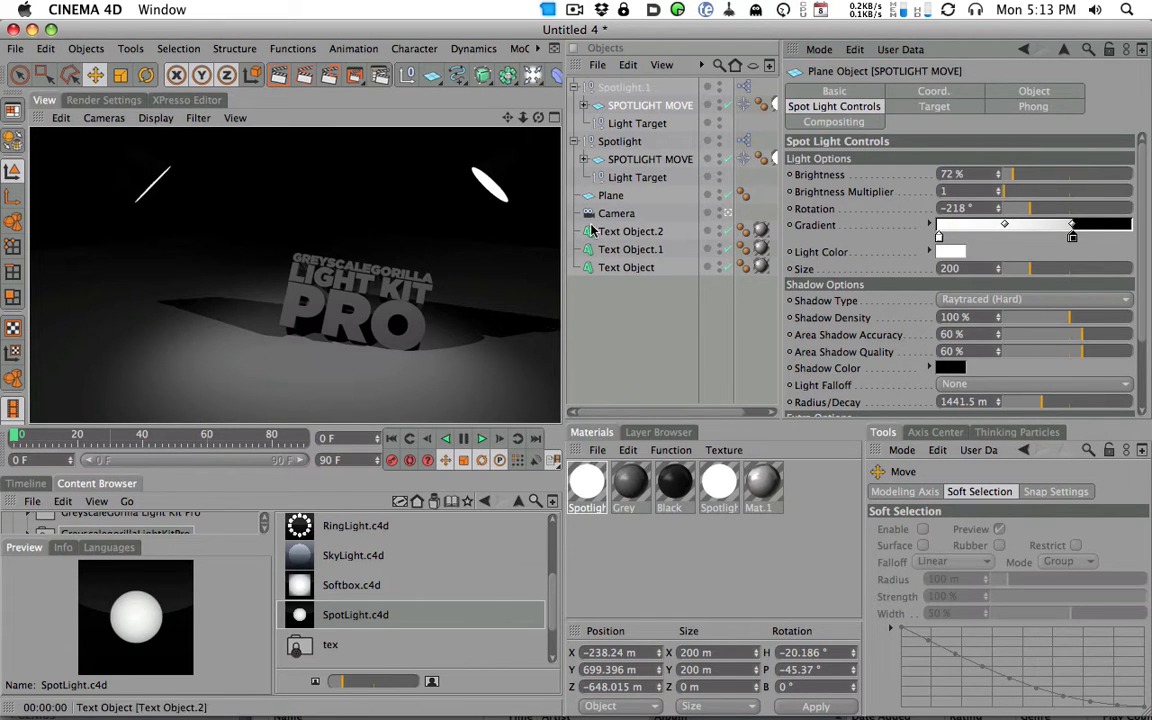
Step: Change the duplicated spotlight's Light Color to a pale warm cream and render the view
{"action": "left_click", "coordinate": [950, 252]}
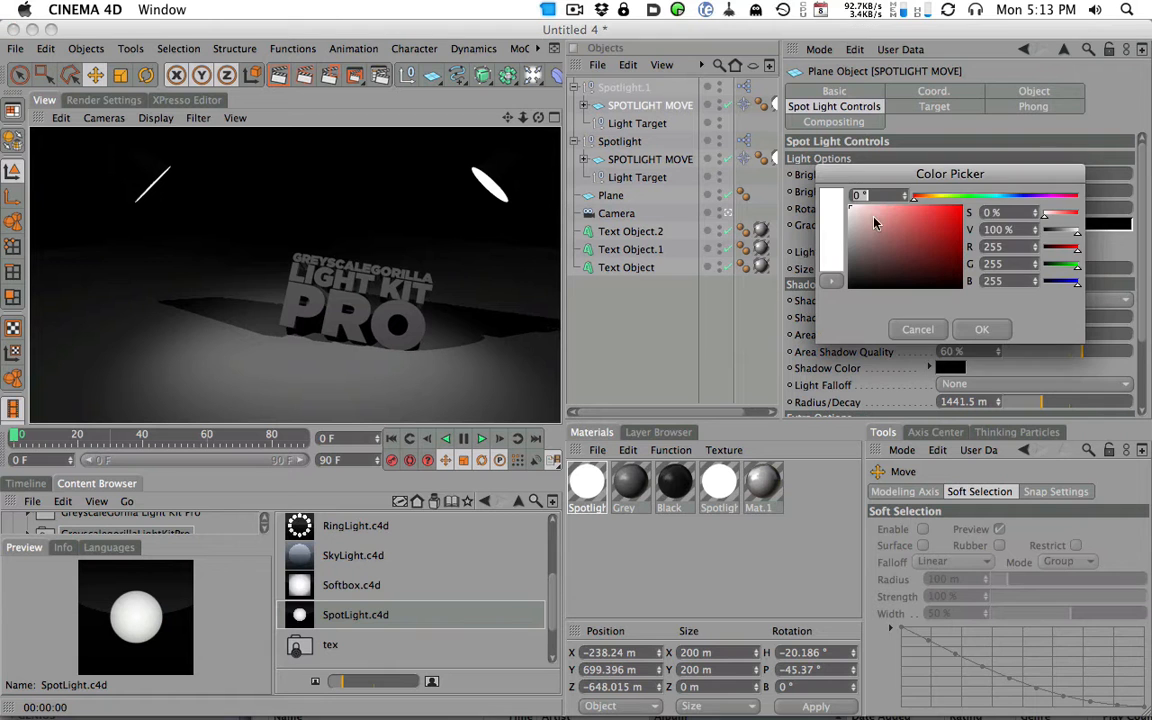
{"action": "left_click", "coordinate": [927, 197]}
{"action": "left_click", "coordinate": [978, 330]}
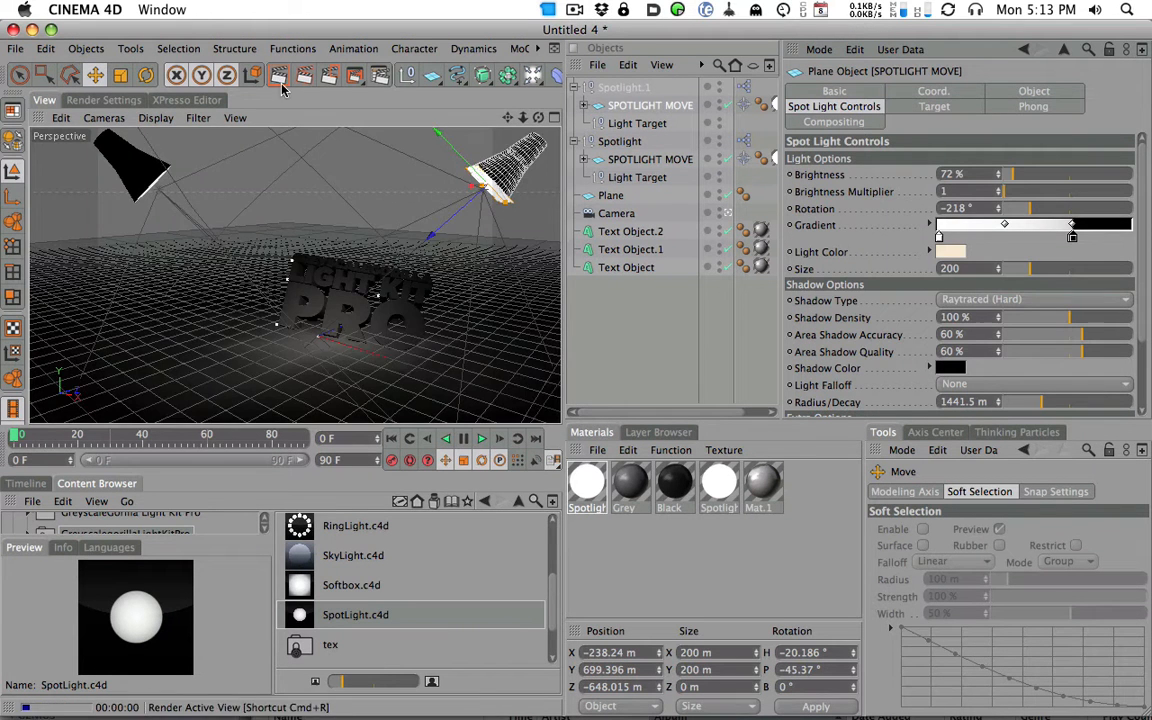
{"action": "left_click", "coordinate": [280, 77]}
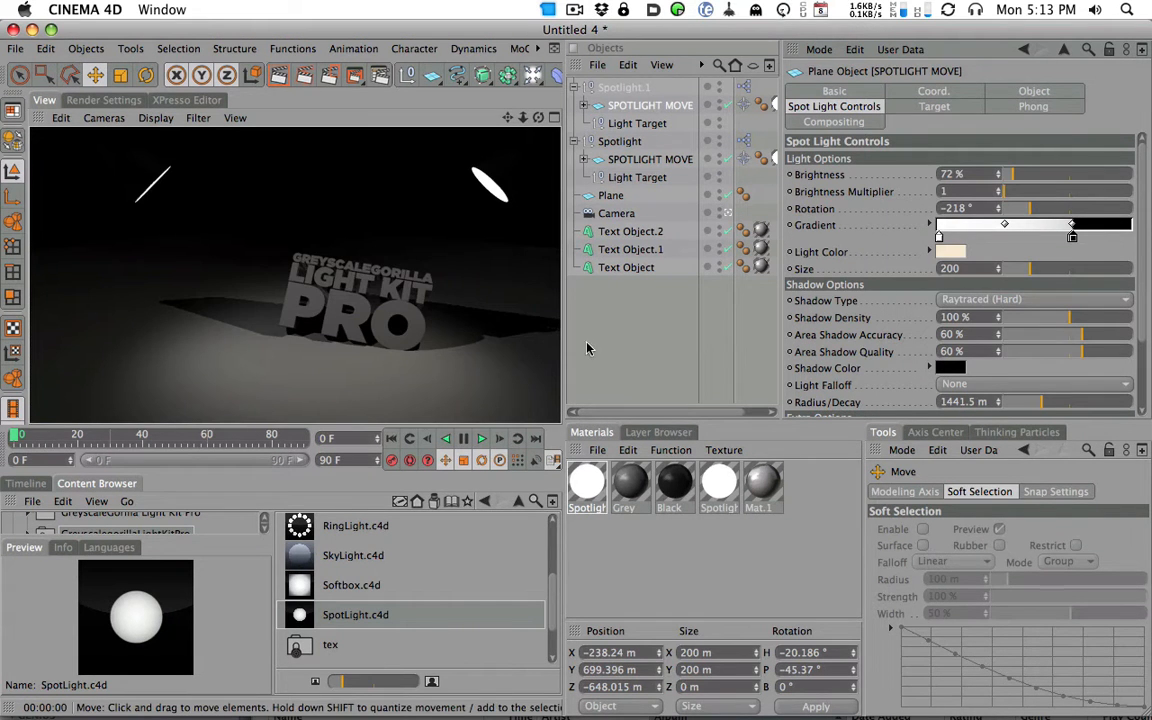
Step: Delete the duplicated Spotlight.1 group
{"action": "left_click", "coordinate": [617, 88]}
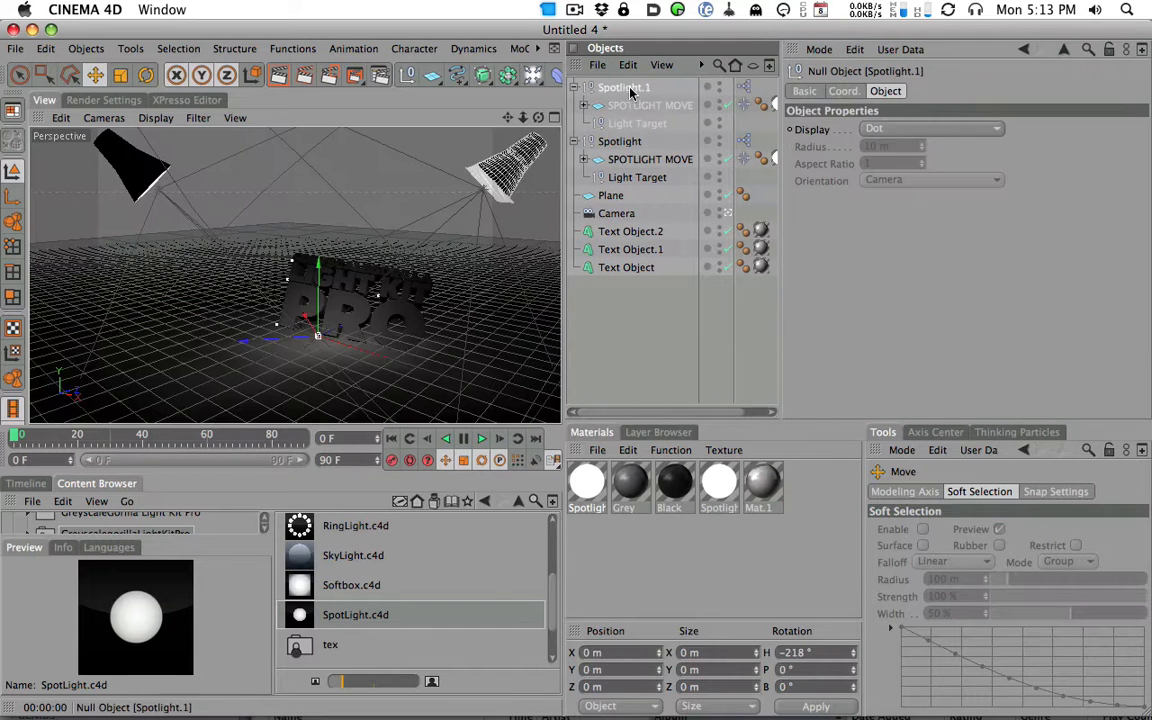
{"action": "key", "text": "Delete"}
Step: Select the remaining spotlight's SPOTLIGHT MOVE object and render a closer view of the light face
{"action": "left_click", "coordinate": [619, 88]}
{"action": "left_click", "coordinate": [627, 107]}
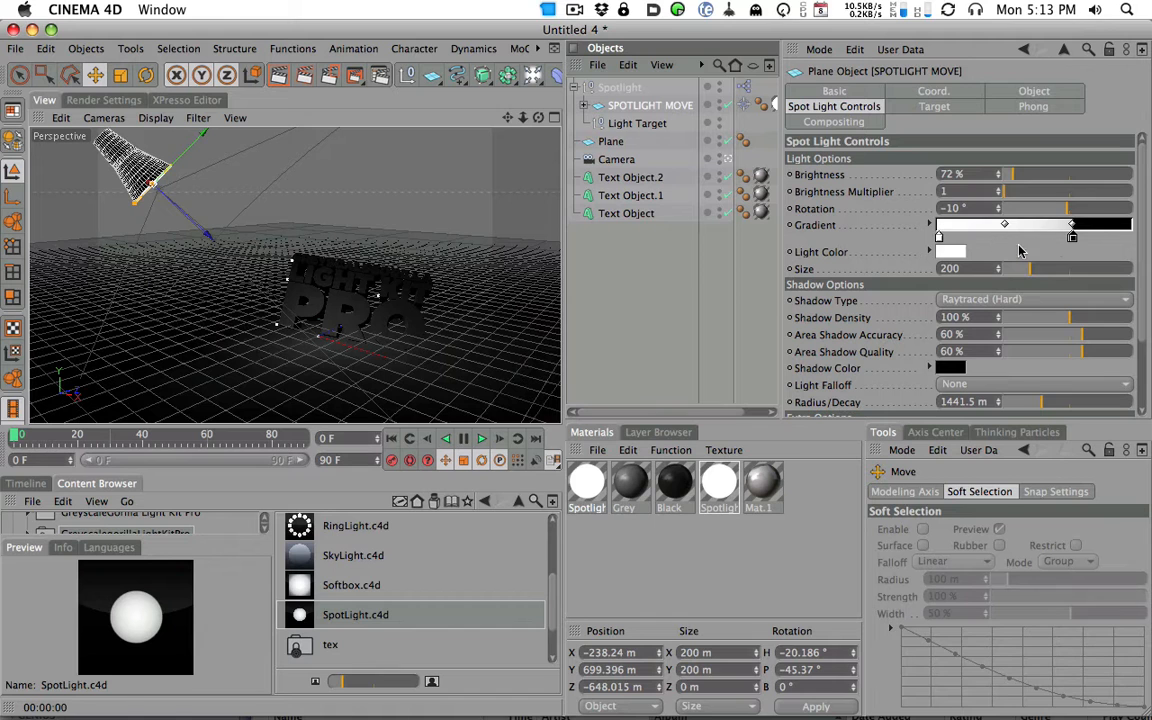
{"action": "left_click_drag", "start_coordinate": [266, 206], "coordinate": [646, 299], "text": "alt"}
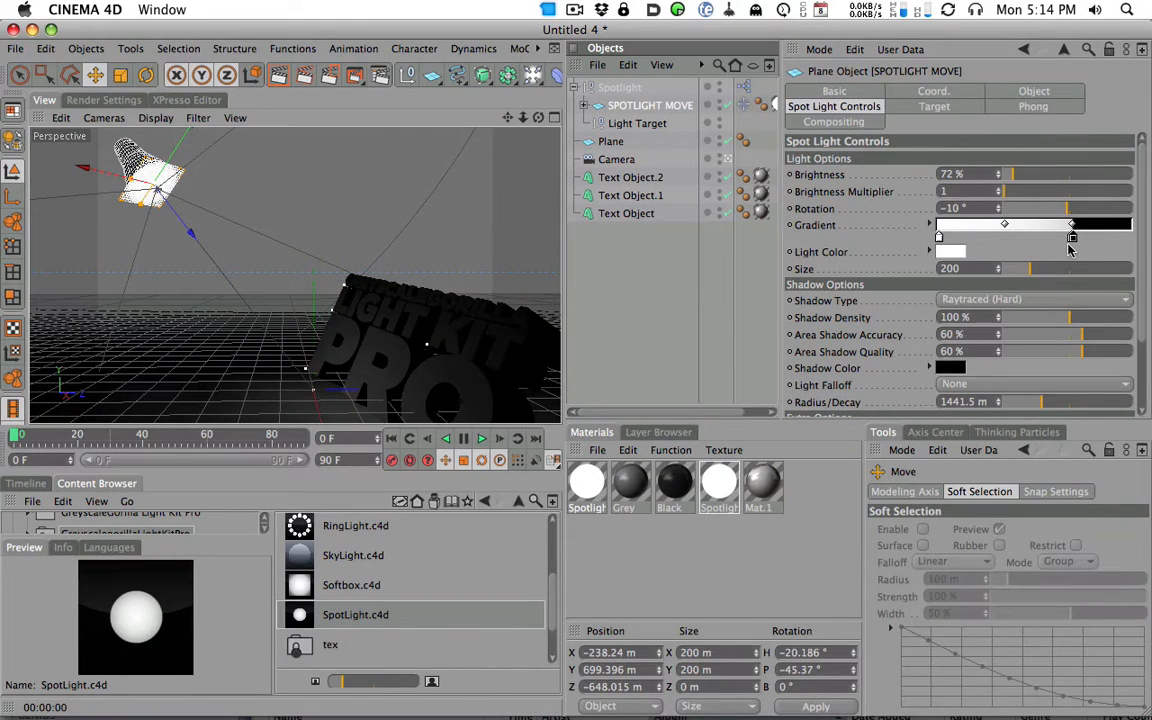
{"action": "left_click", "coordinate": [279, 75]}
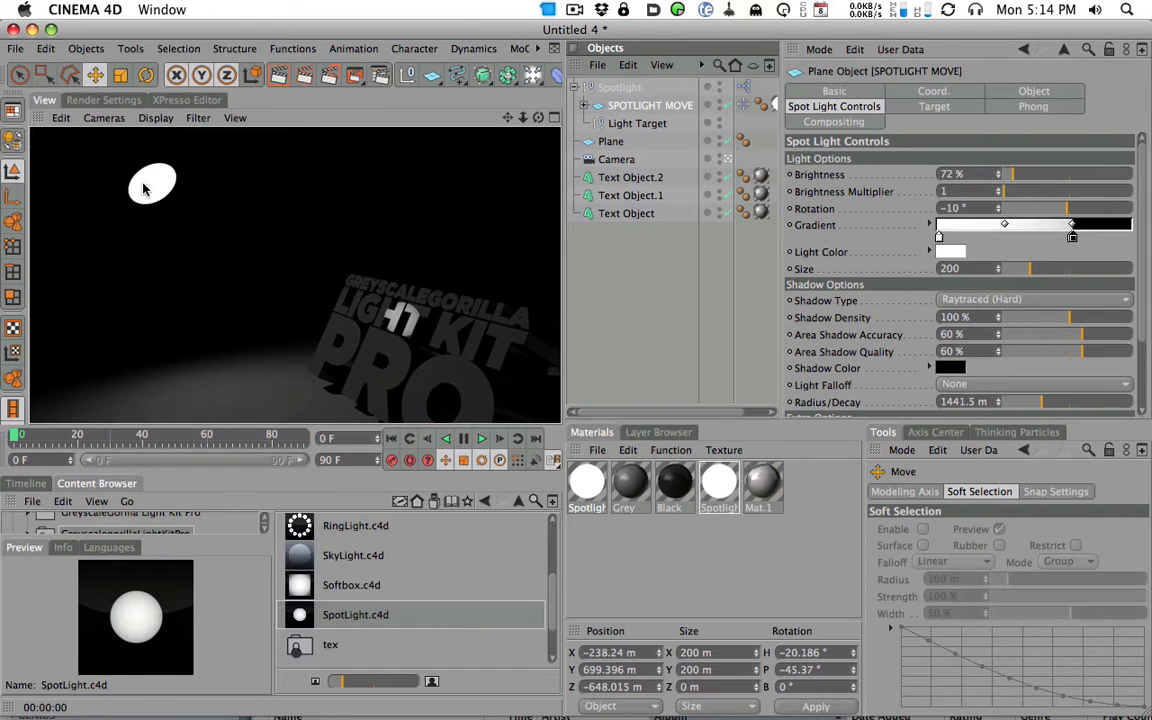
Step: Darken the outer light knot of the spotlight's Gradient to grey (RGB 175) and render the light face close up
{"action": "left_click", "coordinate": [1071, 240]}
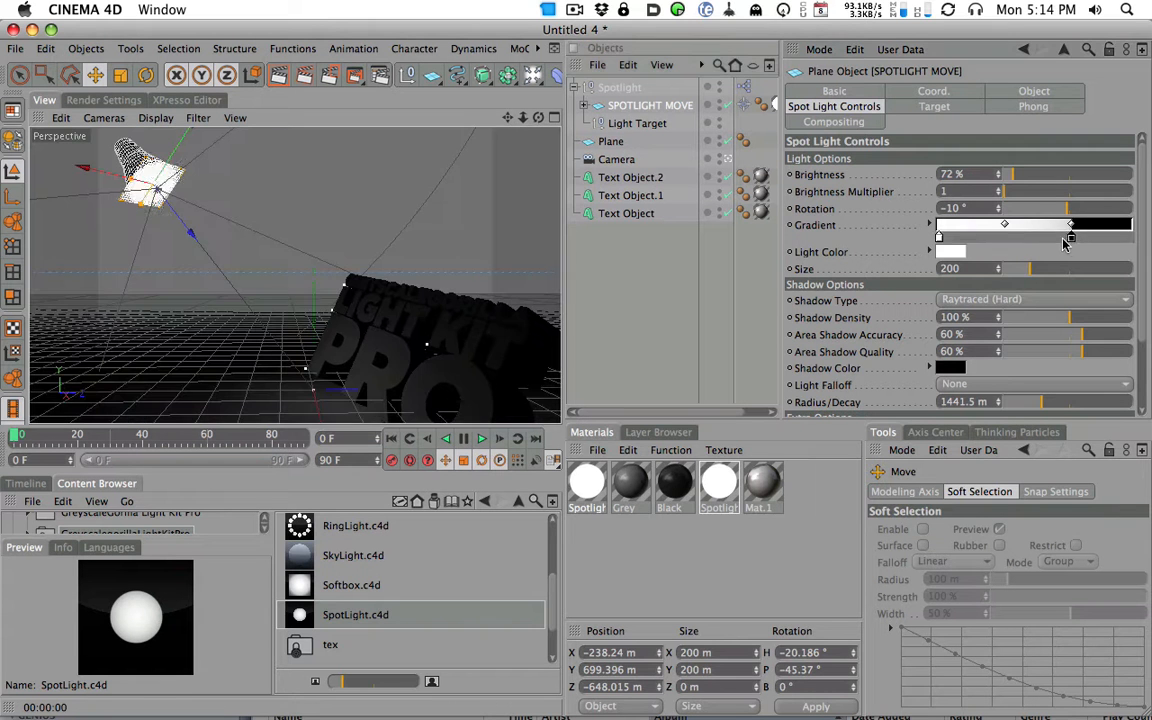
{"action": "double_click", "coordinate": [1073, 240]}
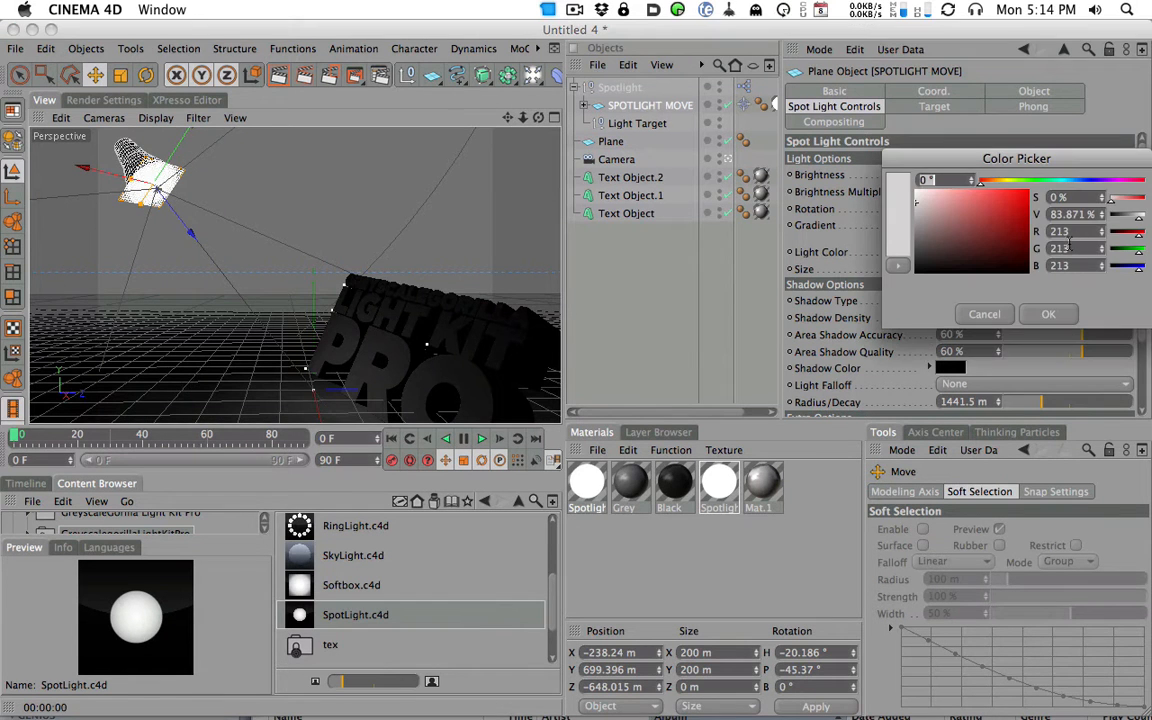
{"action": "left_click_drag", "start_coordinate": [932, 205], "coordinate": [901, 219]}
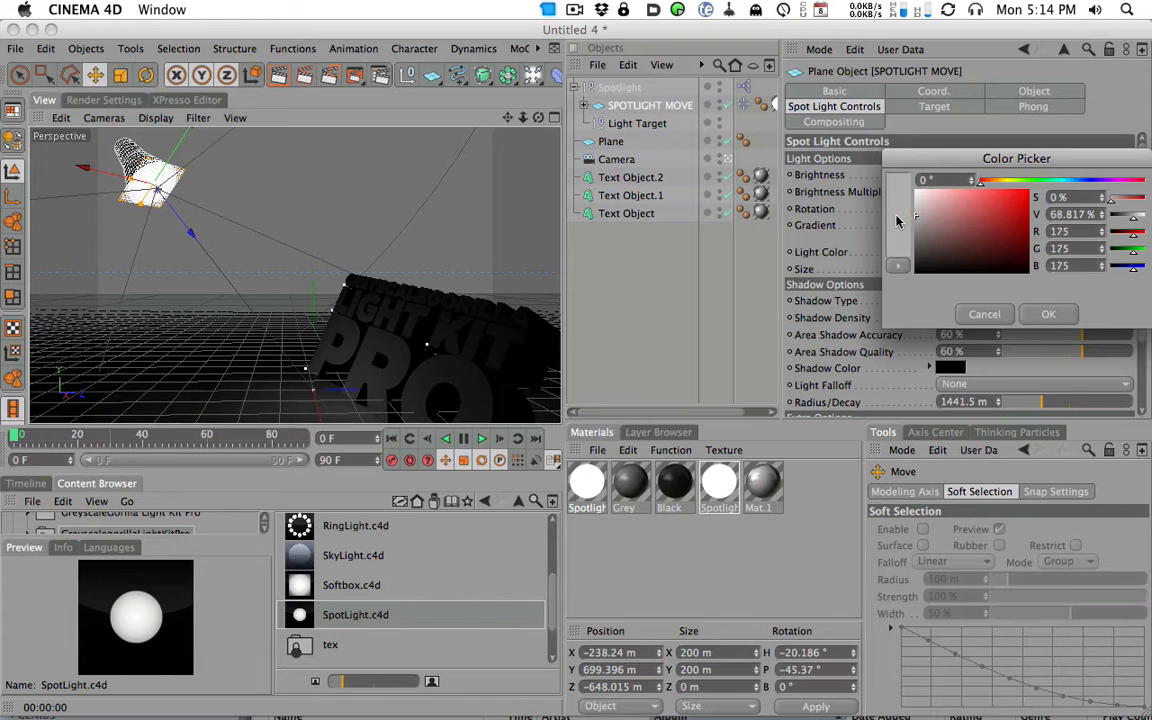
{"action": "left_click", "coordinate": [1047, 315]}
{"action": "double_click", "coordinate": [1079, 241]}
{"action": "left_click", "coordinate": [1048, 316]}
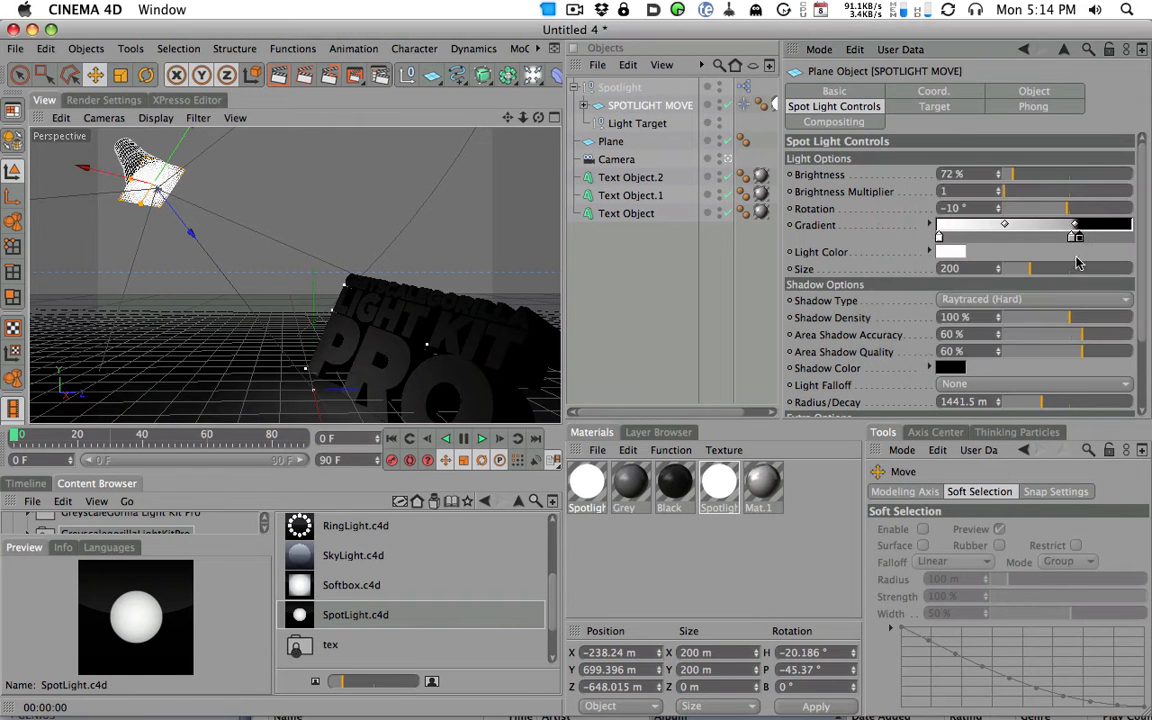
{"action": "left_click", "coordinate": [278, 76]}
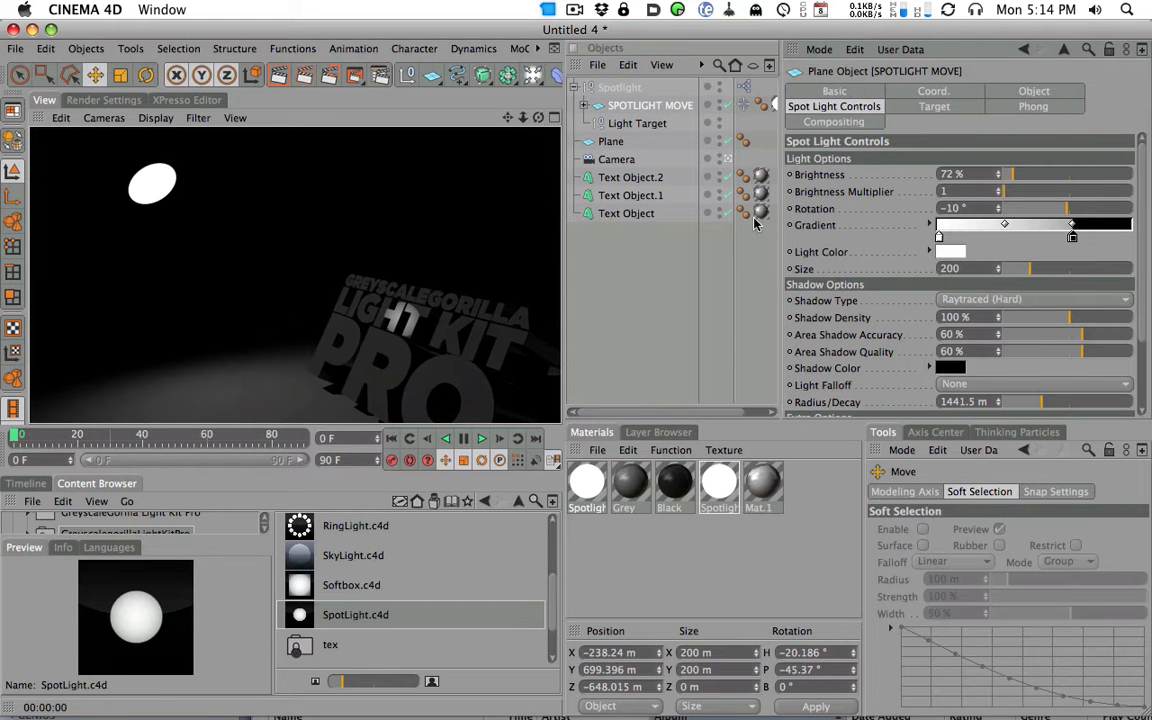
{"action": "mouse_move", "coordinate": [297, 238]}
{"action": "left_mouse_down", "text": "alt"}
{"action": "mouse_move", "coordinate": [583, 183]}
{"action": "mouse_move", "coordinate": [304, 258]}
{"action": "left_mouse_up", "text": "alt"}
{"action": "left_click", "coordinate": [279, 78]}
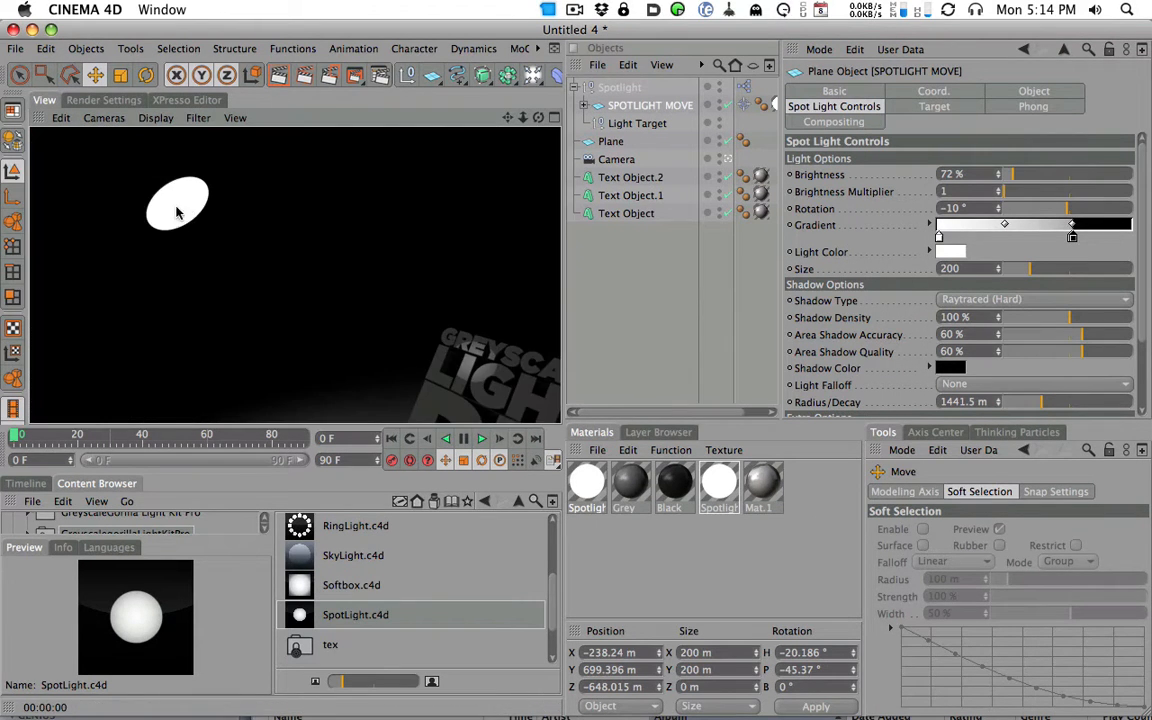
Step: Darken the Gradient's outer light knot to dark grey (RGB 84) and render the view
{"action": "left_click", "coordinate": [1073, 237]}
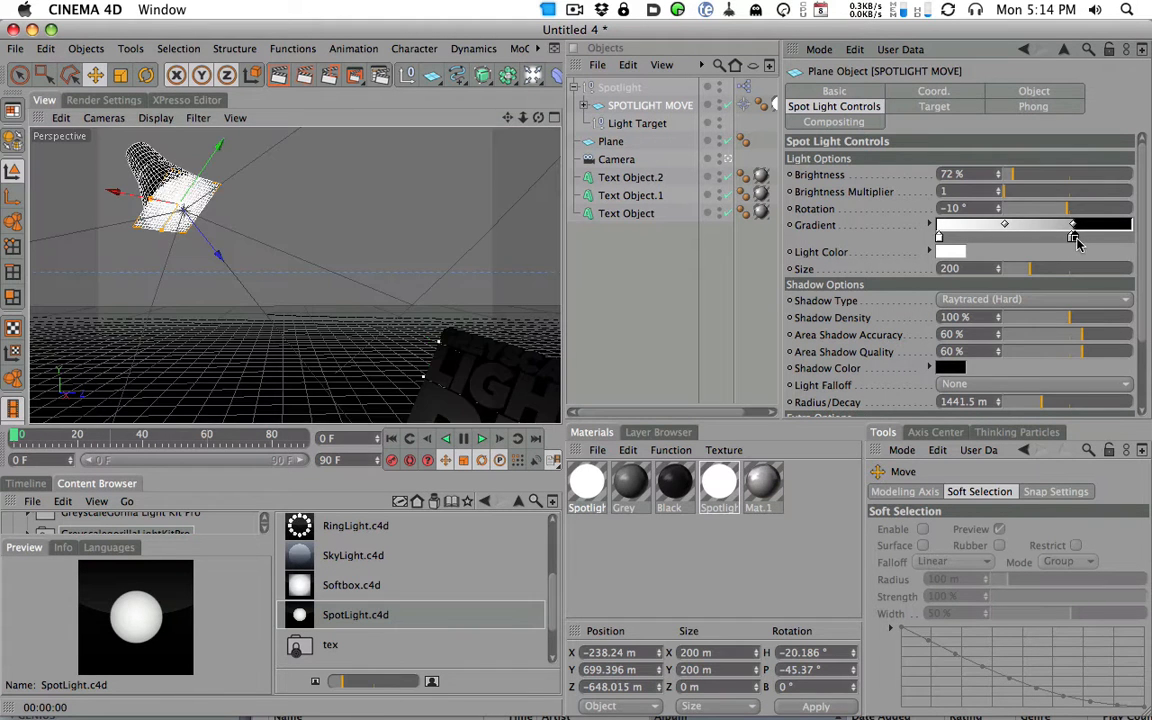
{"action": "double_click", "coordinate": [1073, 237]}
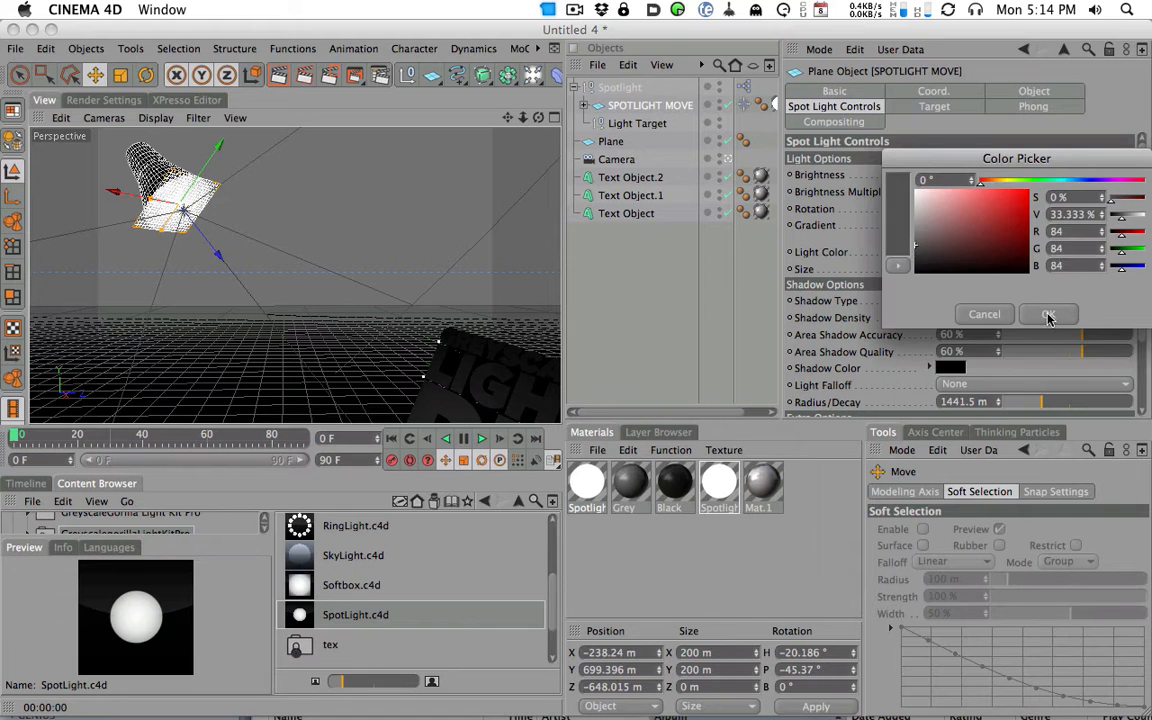
{"action": "left_click", "coordinate": [1048, 316]}
{"action": "left_click", "coordinate": [279, 75]}
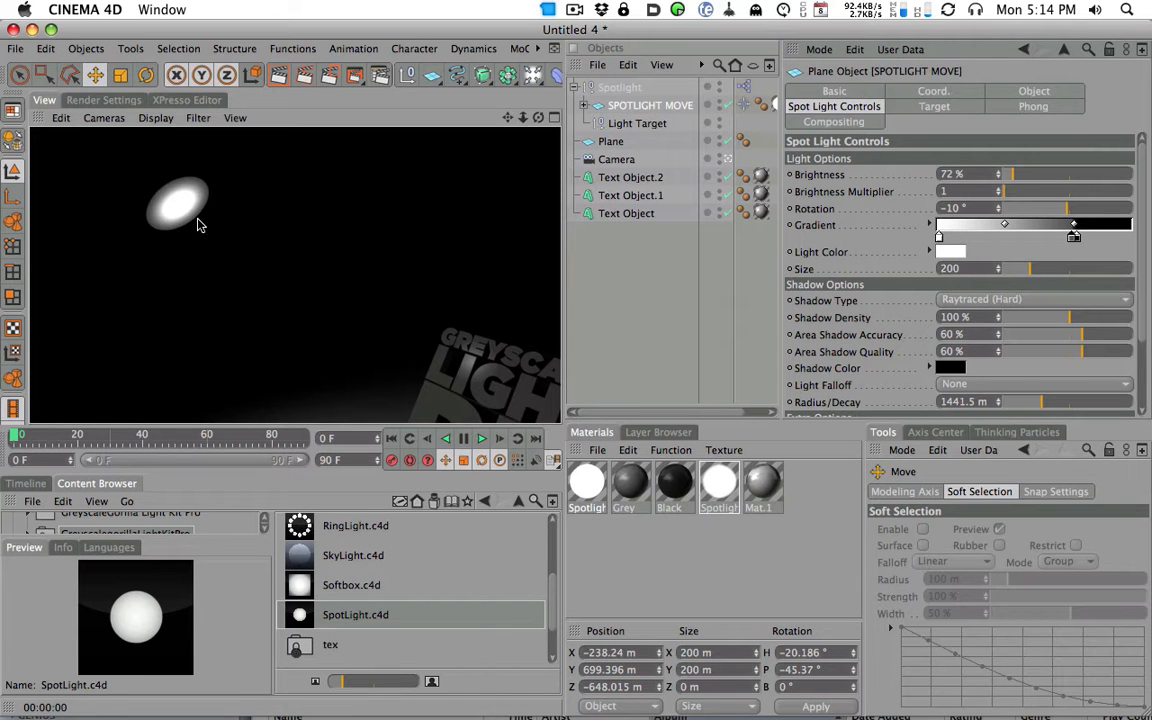
Step: Undo the grey colour changes made to the spotlight's Gradient
{"action": "key", "text": "super+z"}
{"action": "key", "text": "super+z"}
{"action": "key", "text": "super+z"}
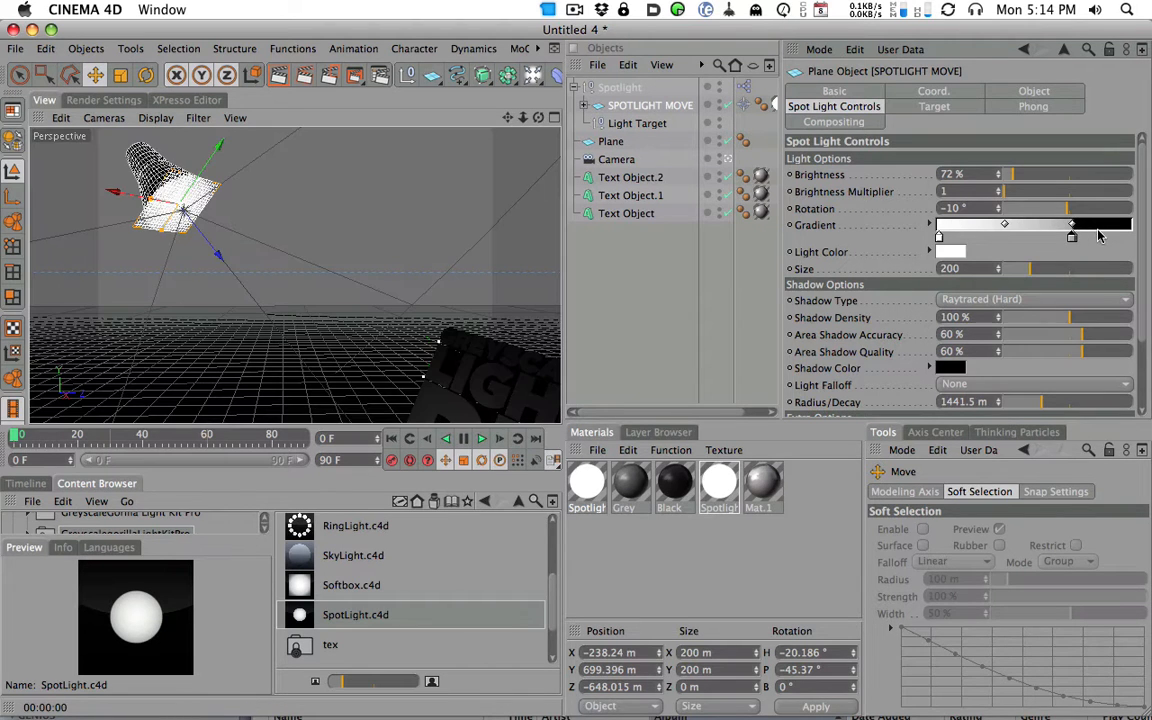
{"action": "key", "text": "super+z"}
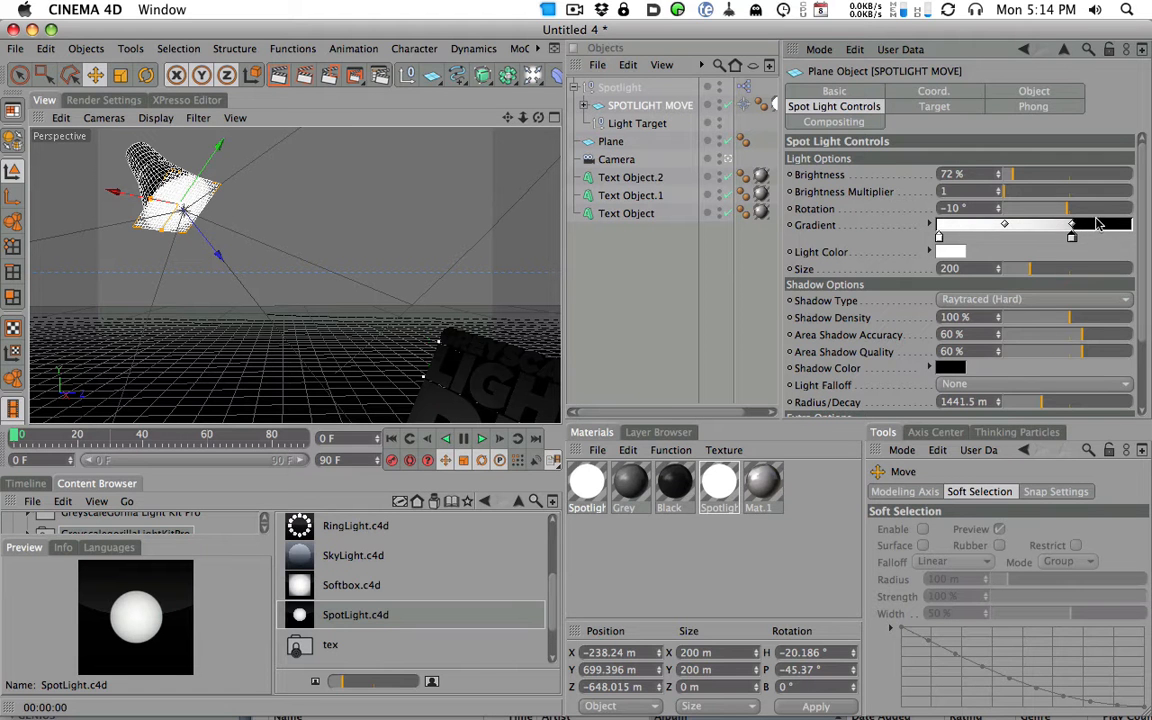
Step: Change the spotlight's Light Color to red and render the view with the text and light
{"action": "mouse_move", "coordinate": [1143, 201]}
{"action": "left_mouse_down"}
{"action": "mouse_move", "coordinate": [1143, 227]}
{"action": "mouse_move", "coordinate": [1141, 207]}
{"action": "left_mouse_up"}
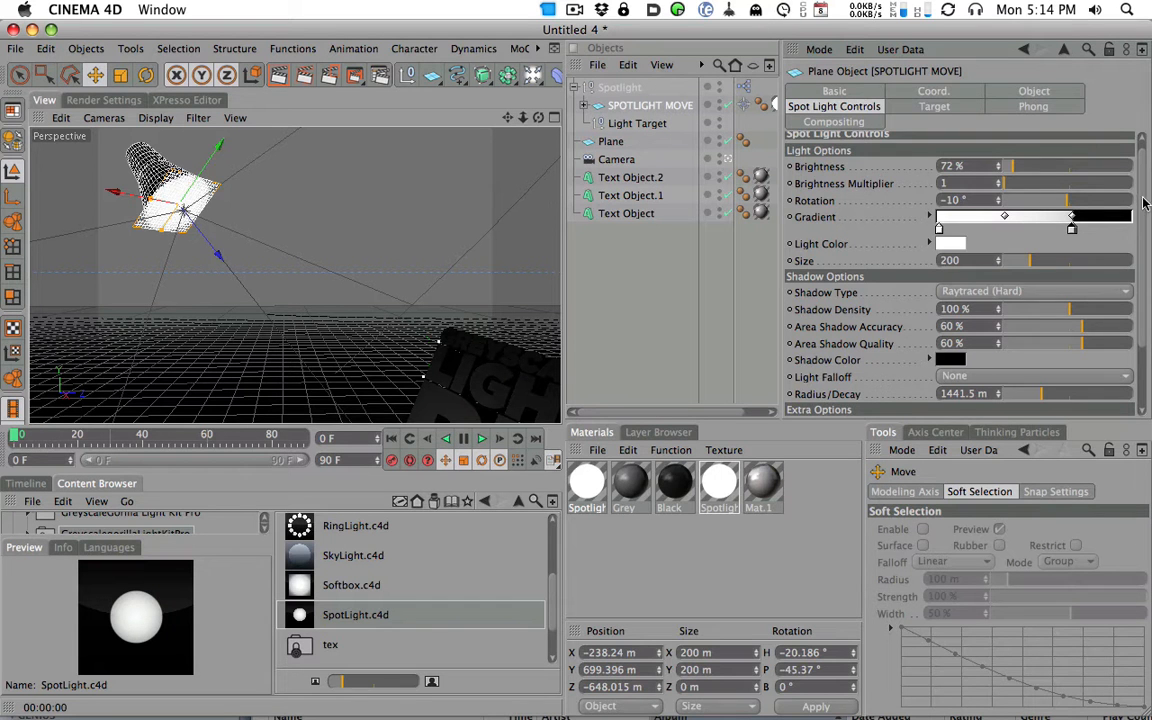
{"action": "scroll", "coordinate": [1137, 204], "scroll_direction": "up", "scroll_amount": 1}
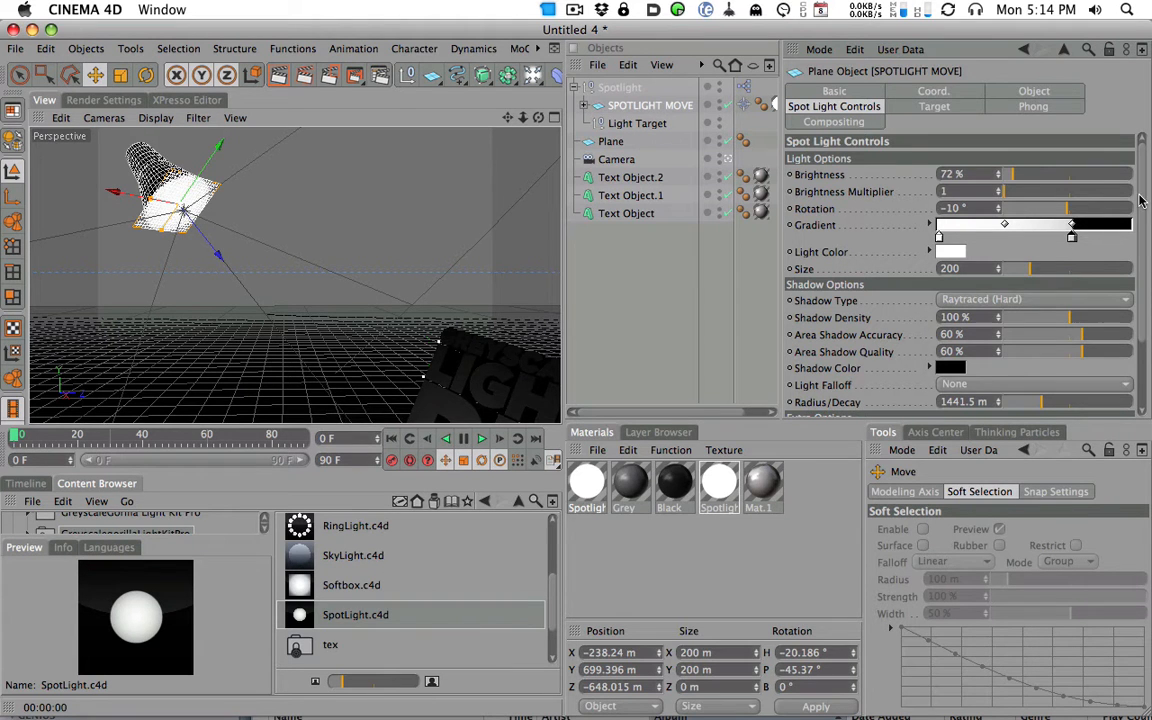
{"action": "scroll", "coordinate": [1140, 201], "scroll_direction": "down", "scroll_amount": 3}
{"action": "scroll", "coordinate": [1140, 201], "scroll_direction": "up", "scroll_amount": 3}
{"action": "left_click", "coordinate": [950, 252]}
{"action": "left_click", "coordinate": [938, 191]}
{"action": "left_click", "coordinate": [980, 324]}
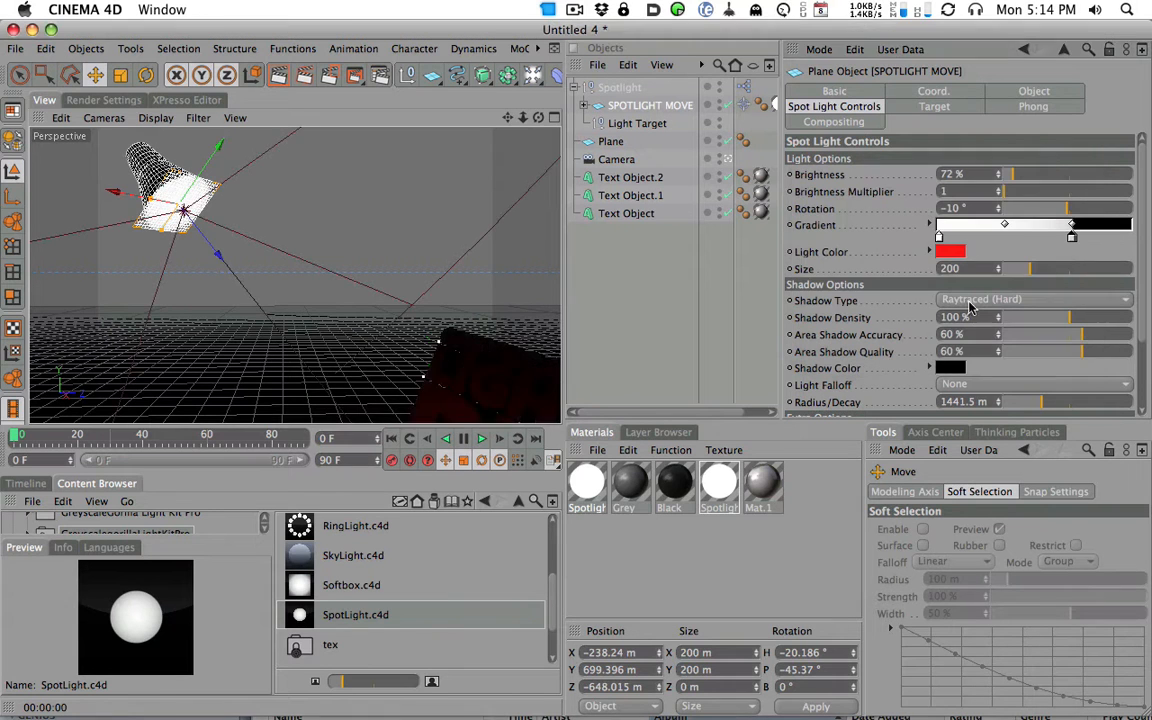
{"action": "mouse_move", "coordinate": [452, 215]}
{"action": "left_mouse_down", "text": "alt"}
{"action": "mouse_move", "coordinate": [499, 231]}
{"action": "mouse_move", "coordinate": [447, 193]}
{"action": "left_mouse_up", "text": "alt"}
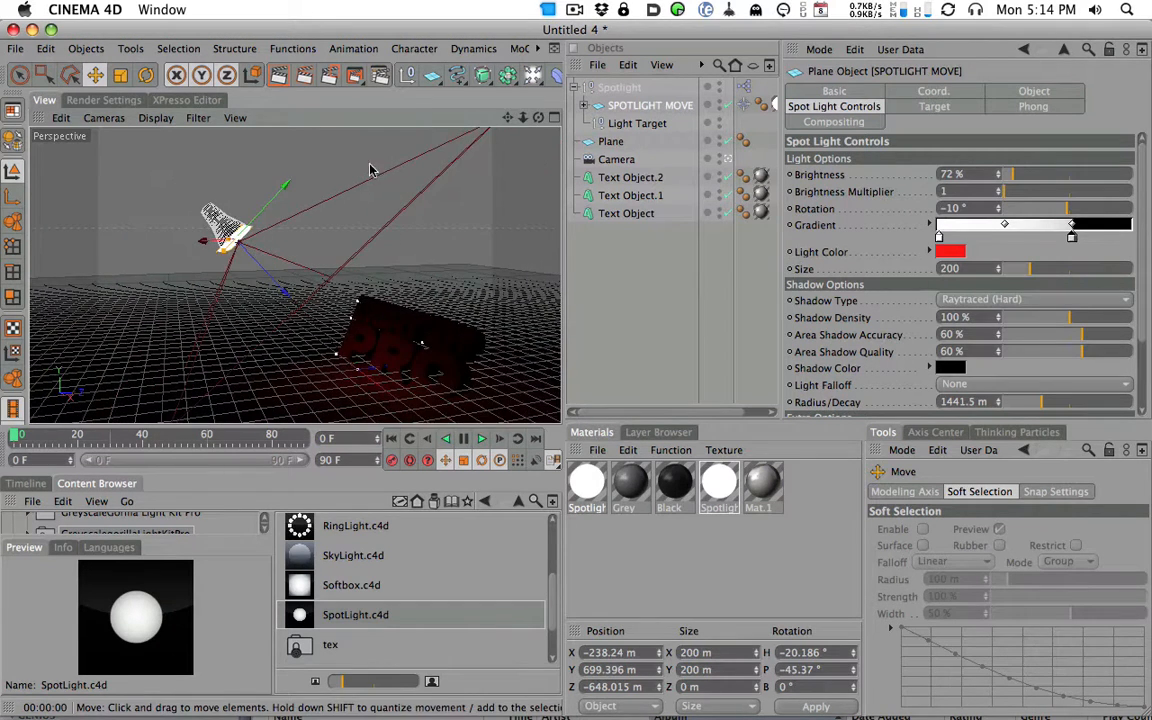
{"action": "left_click", "coordinate": [281, 79]}
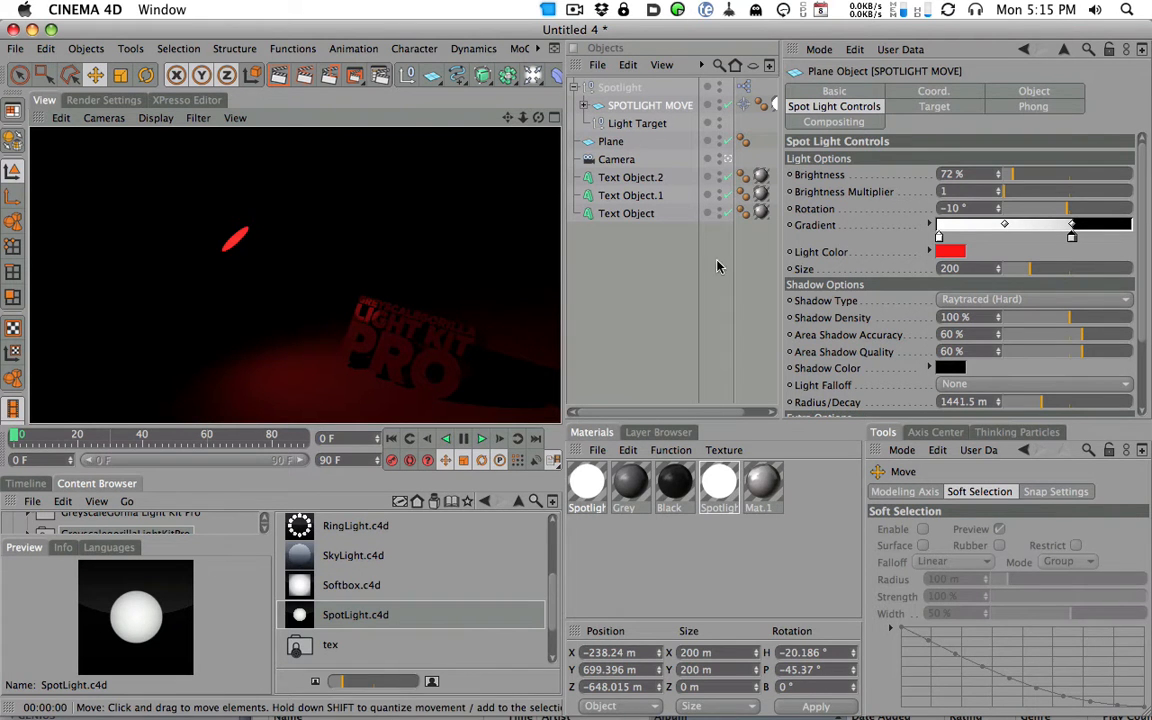
Step: Change the spotlight's Light Color to bright green and render the view
{"action": "left_click", "coordinate": [950, 251]}
{"action": "mouse_move", "coordinate": [949, 212]}
{"action": "left_mouse_down"}
{"action": "mouse_move", "coordinate": [968, 196]}
{"action": "mouse_move", "coordinate": [963, 204]}
{"action": "left_mouse_up"}
{"action": "left_click", "coordinate": [973, 328]}
{"action": "left_click", "coordinate": [253, 75]}
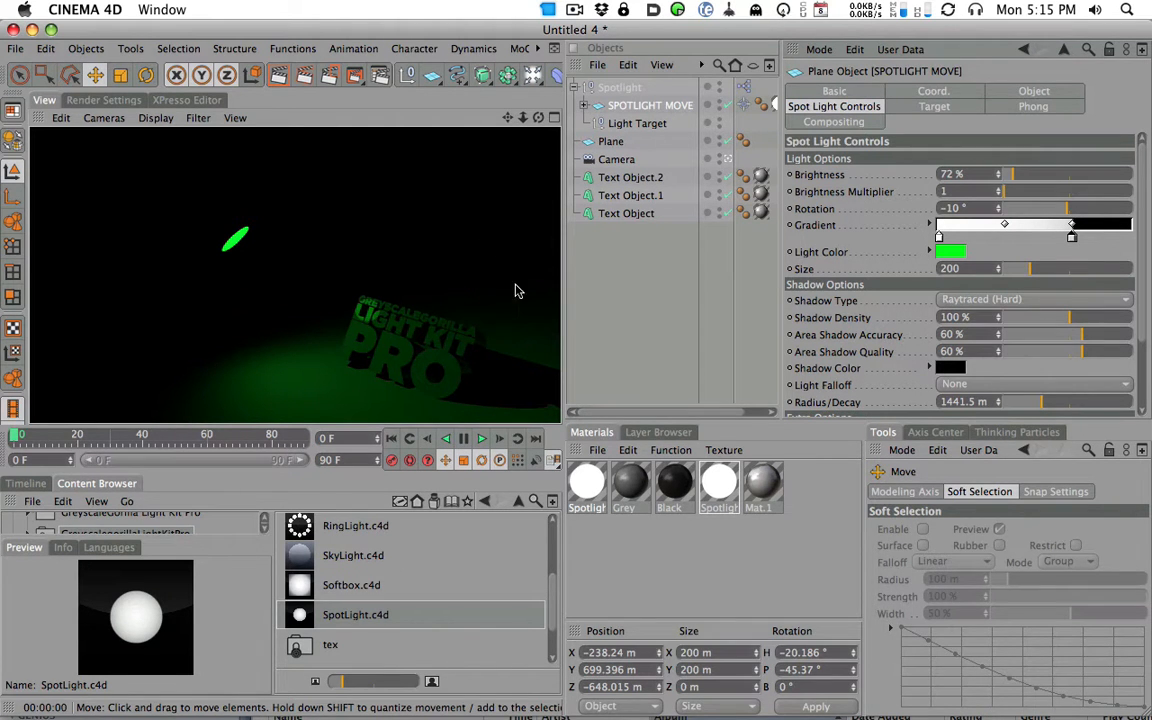
Step: Set the spotlight's Light Color to white
{"action": "left_click", "coordinate": [950, 252]}
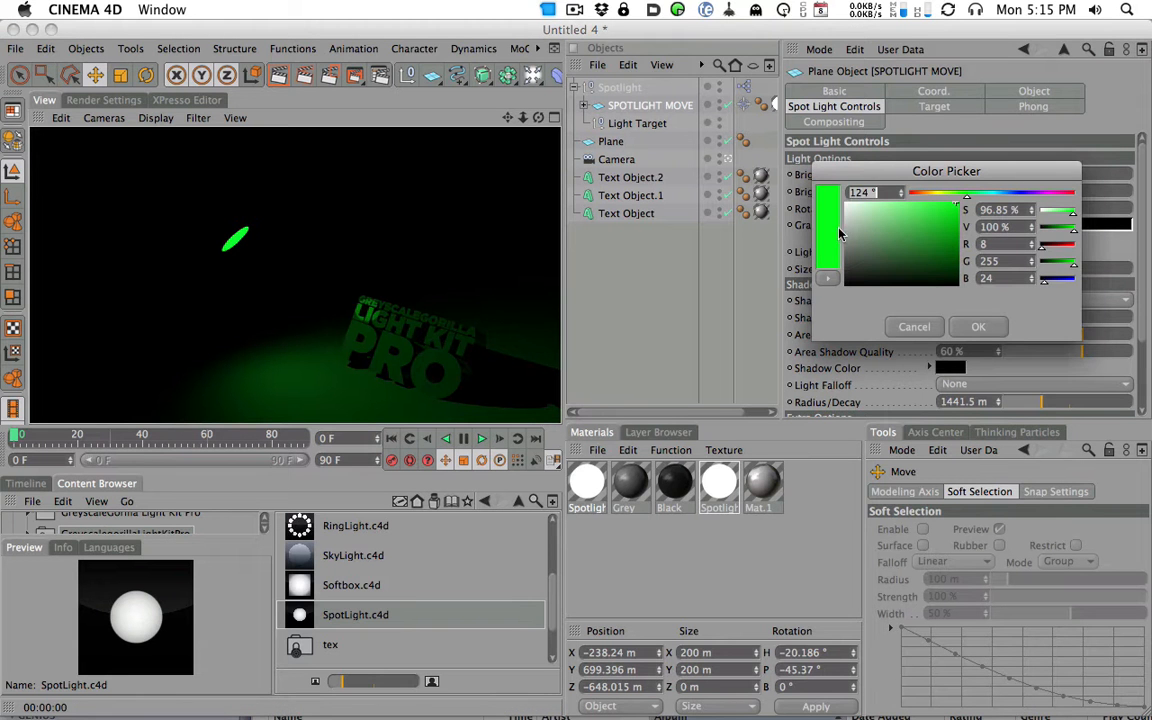
{"action": "left_click", "coordinate": [978, 326]}
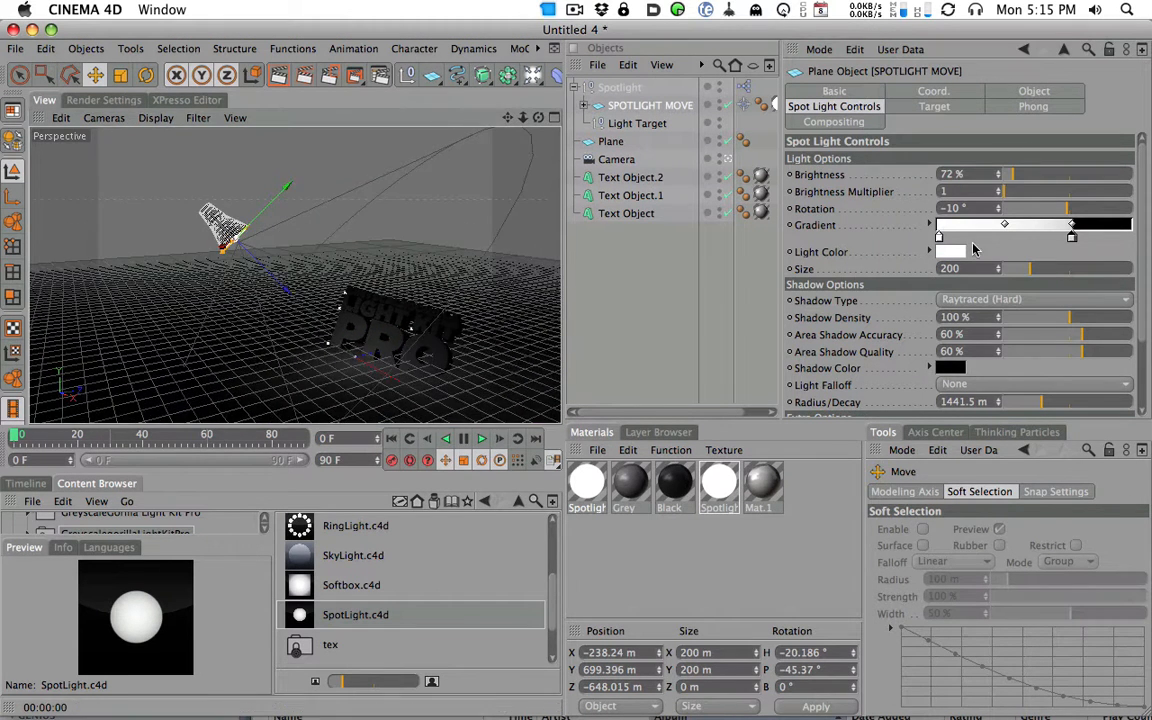
Step: Enlarge the spotlight to a Size of 714 and render it from a side angle
{"action": "left_click_drag", "start_coordinate": [1028, 270], "coordinate": [1097, 269]}
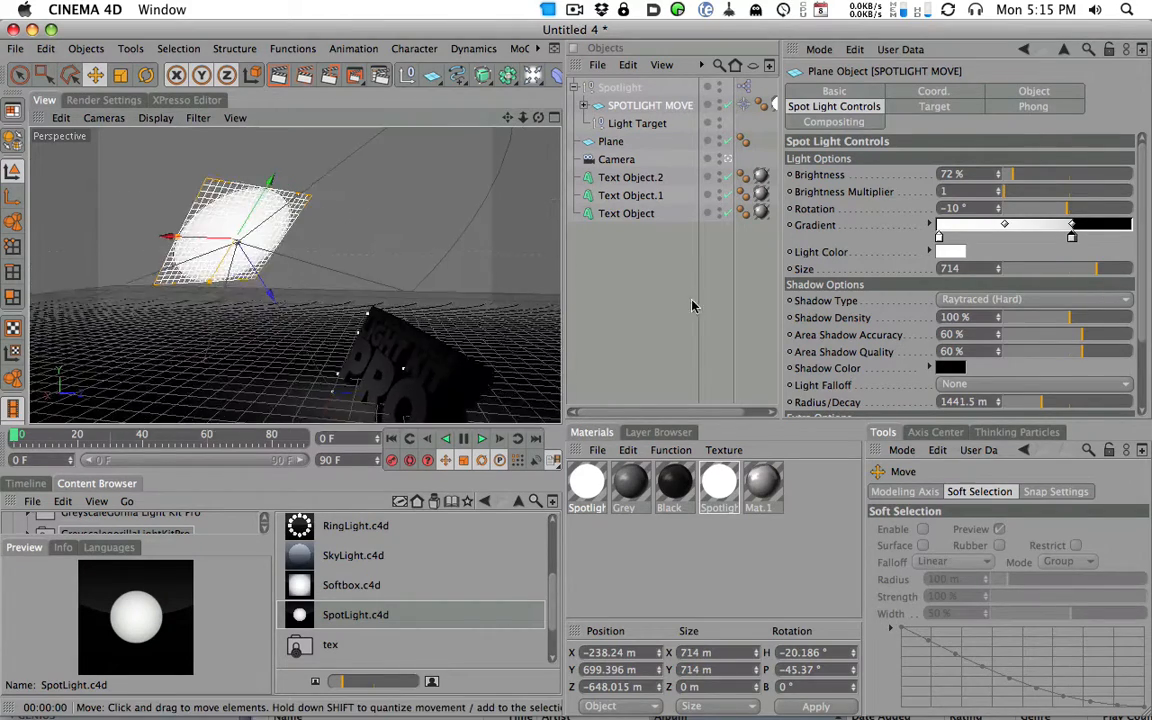
{"action": "left_click", "coordinate": [279, 76]}
{"action": "left_click_drag", "start_coordinate": [315, 222], "coordinate": [465, 215], "text": "alt"}
{"action": "left_click", "coordinate": [277, 76]}
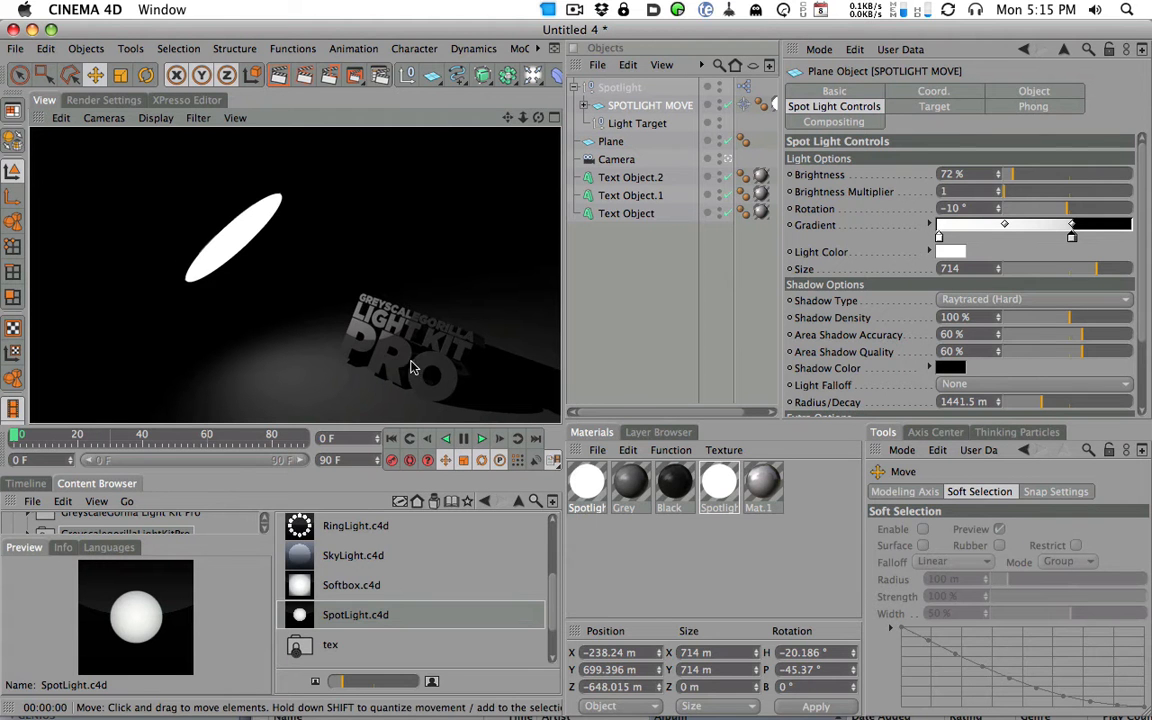
Step: Set the spotlight's Size to 184
{"action": "left_click_drag", "start_coordinate": [1053, 272], "coordinate": [1028, 273]}
{"action": "left_click_drag", "start_coordinate": [1140, 235], "coordinate": [1137, 307]}
{"action": "left_click_drag", "start_coordinate": [404, 154], "coordinate": [275, 190], "text": "alt"}
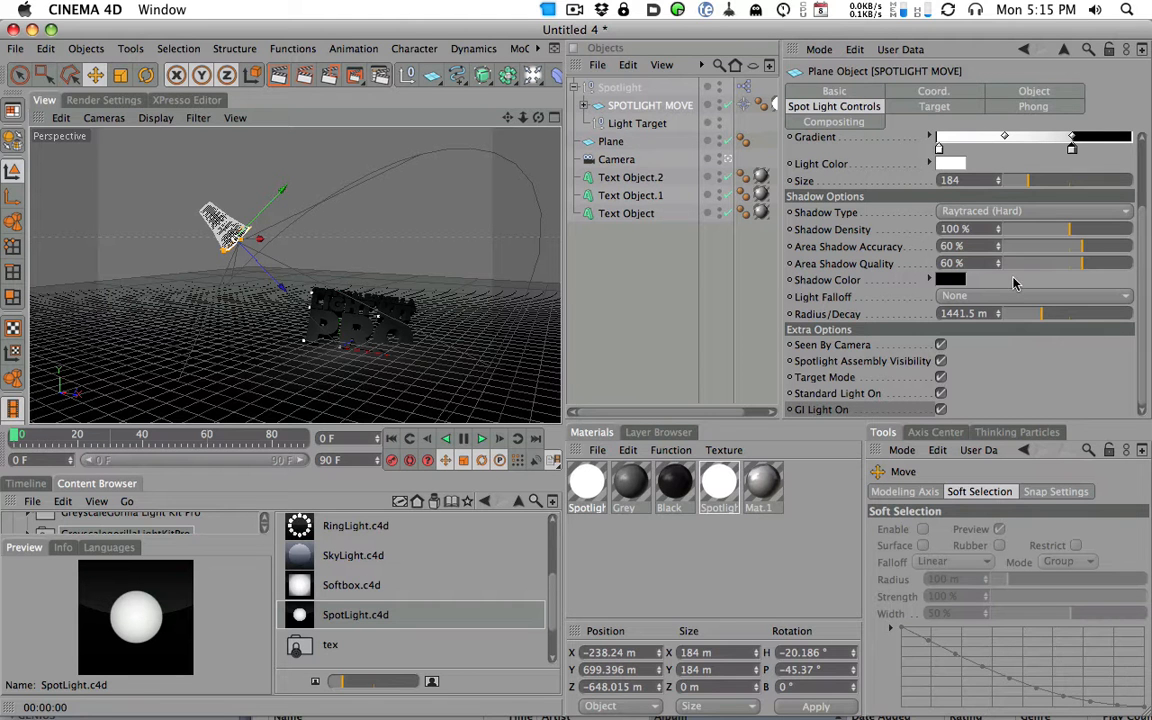
Step: Choose Raytraced (Hard) as the spotlight's Shadow Type and render the view
{"action": "left_click", "coordinate": [983, 213]}
{"action": "left_click", "coordinate": [983, 213]}
{"action": "left_click", "coordinate": [985, 211]}
{"action": "left_click", "coordinate": [1000, 211]}
{"action": "left_click", "coordinate": [1018, 217]}
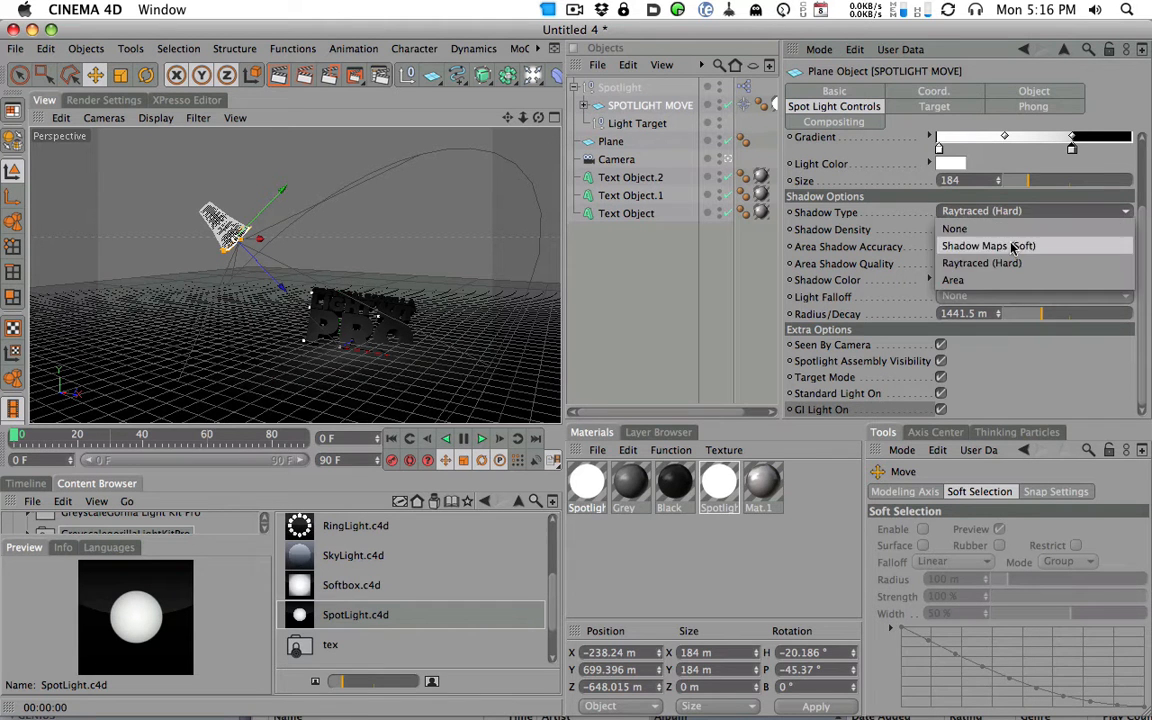
{"action": "left_click", "coordinate": [990, 262]}
{"action": "left_click", "coordinate": [279, 75]}
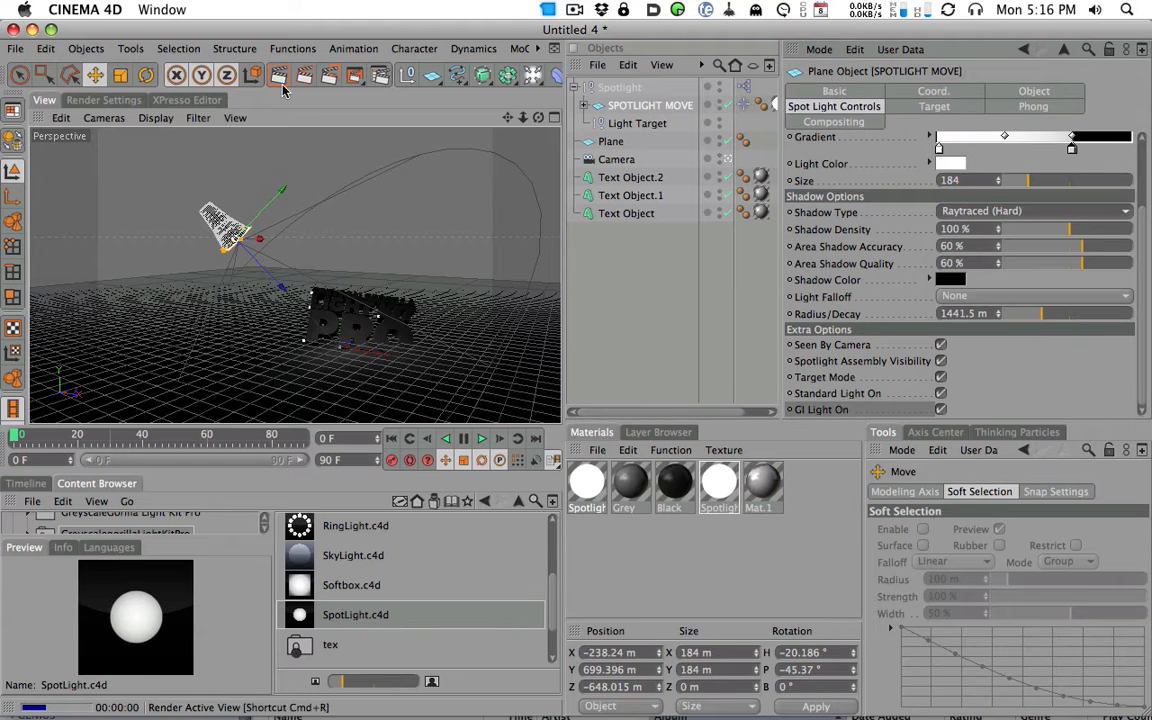
Step: Set the spotlight's Shadow Type to None and render the view
{"action": "left_click", "coordinate": [524, 322]}
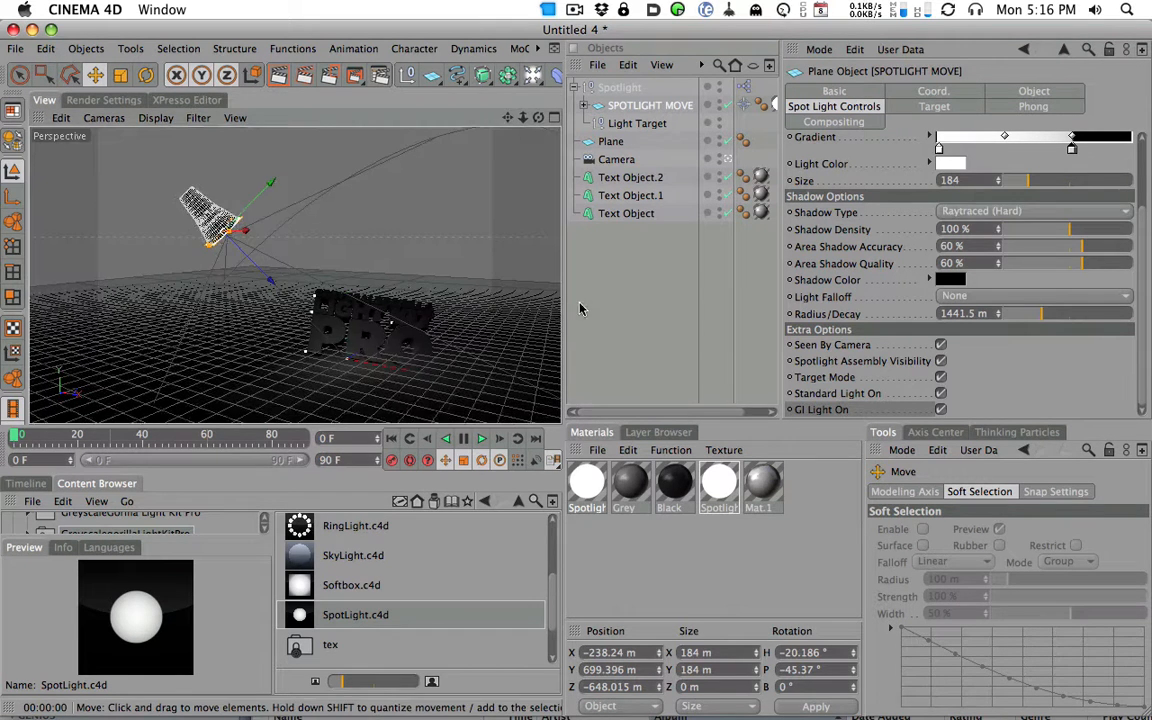
{"action": "left_click", "coordinate": [1015, 212]}
{"action": "left_click", "coordinate": [1010, 229]}
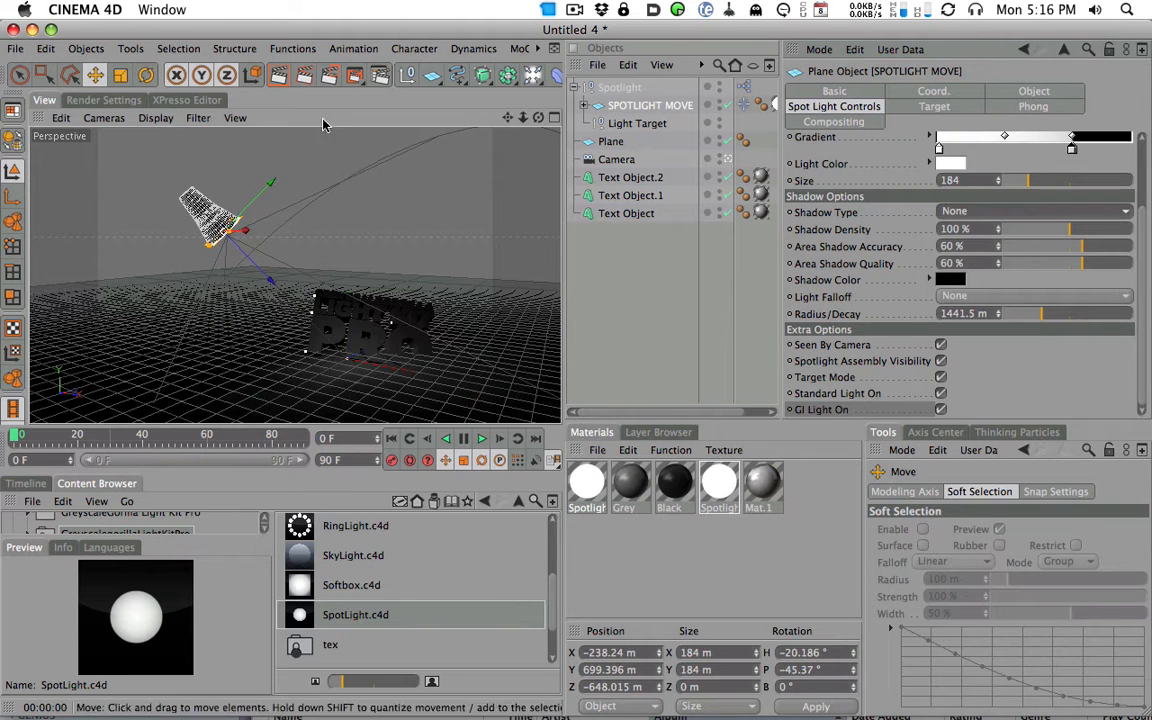
{"action": "left_click", "coordinate": [280, 76]}
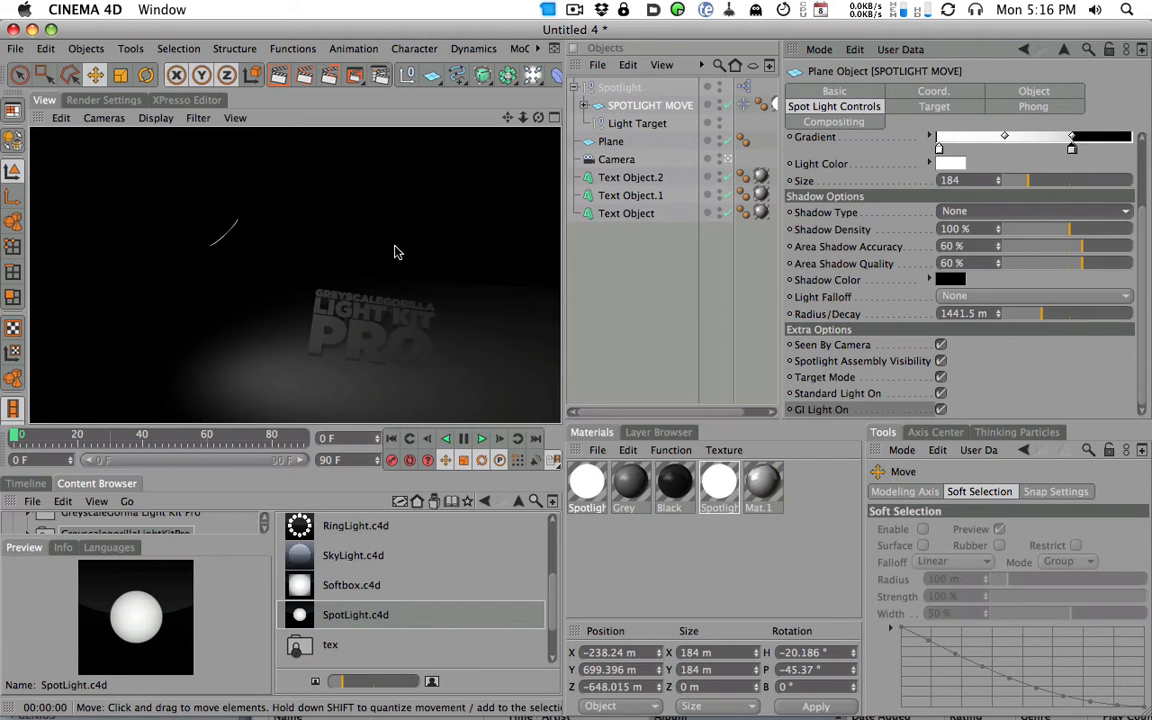
Step: Set the spotlight's Shadow Type to Shadow Maps (Soft) and render the view
{"action": "left_click", "coordinate": [1021, 214]}
{"action": "left_click", "coordinate": [990, 262]}
{"action": "left_click", "coordinate": [1015, 212]}
{"action": "left_click", "coordinate": [1024, 244]}
{"action": "left_click", "coordinate": [280, 76]}
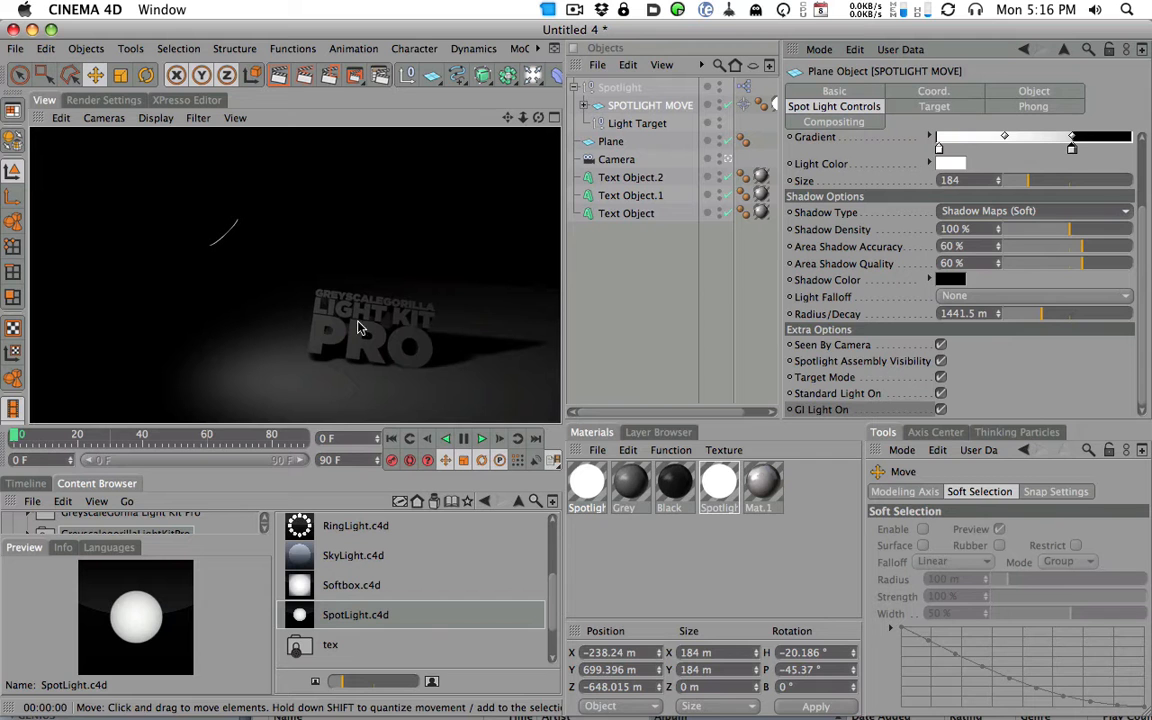
Step: Set the spotlight's Shadow Type to Area and render a closer view of the text and its shadow
{"action": "left_click", "coordinate": [1015, 214]}
{"action": "left_click", "coordinate": [950, 278]}
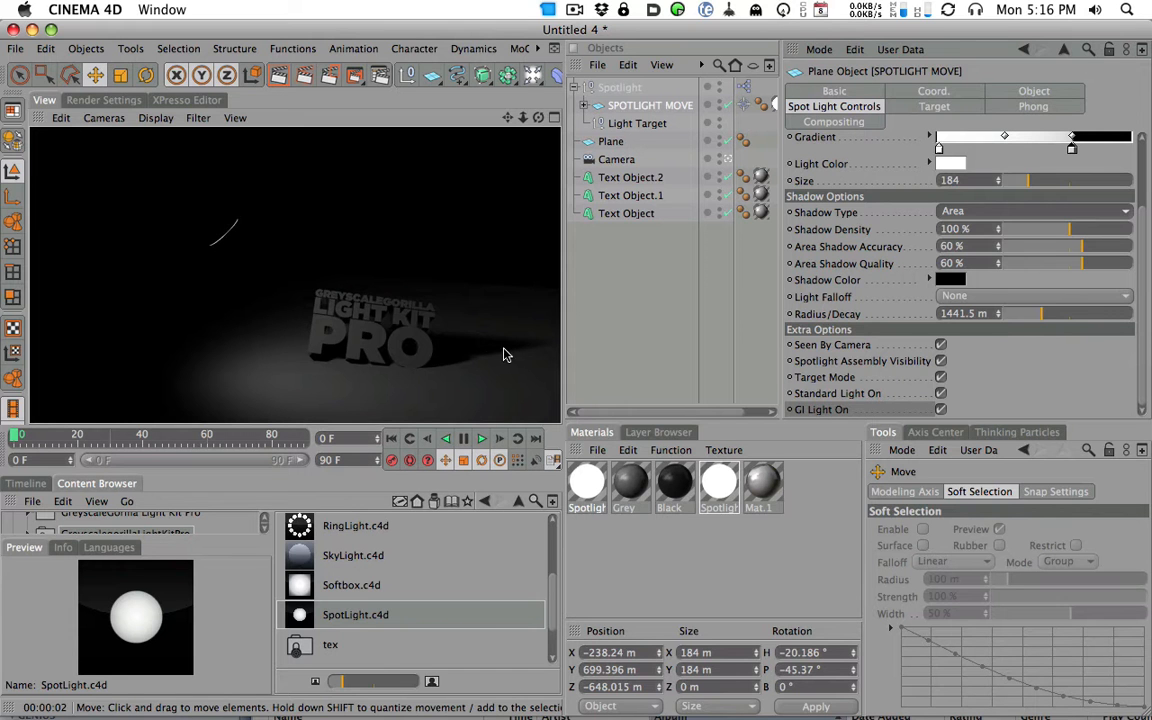
{"action": "left_click", "coordinate": [409, 347]}
{"action": "middle_click_drag", "start_coordinate": [380, 299], "coordinate": [329, 254], "text": "alt"}
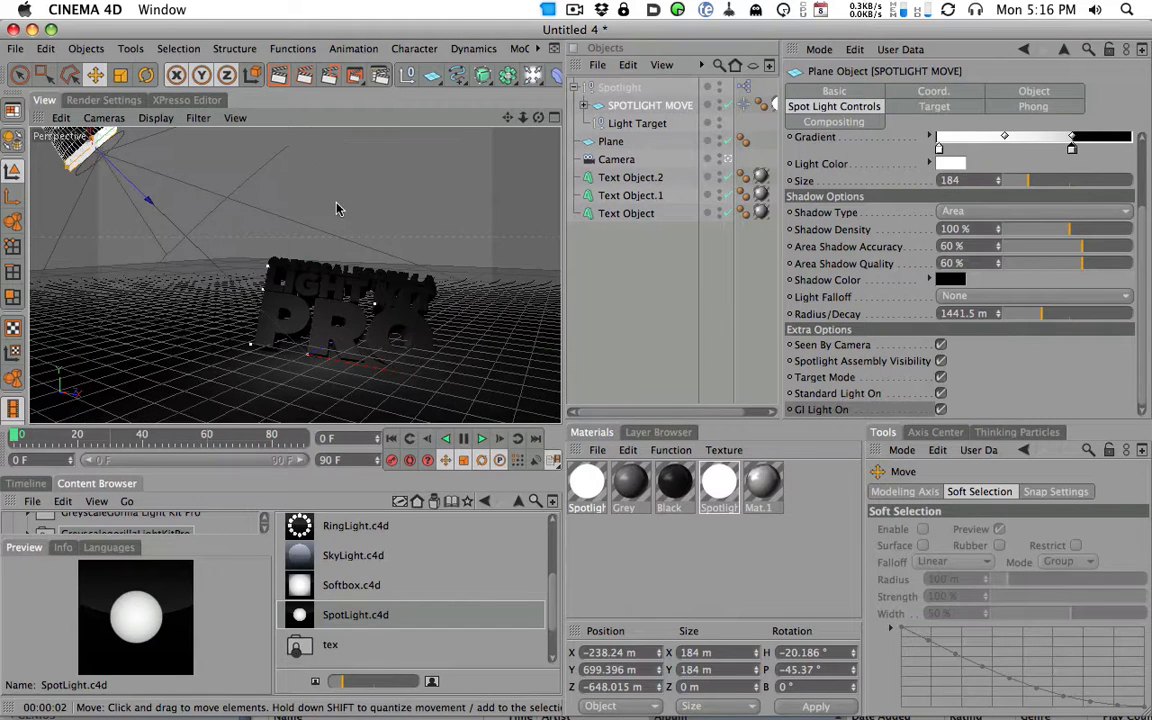
{"action": "left_click", "coordinate": [279, 78]}
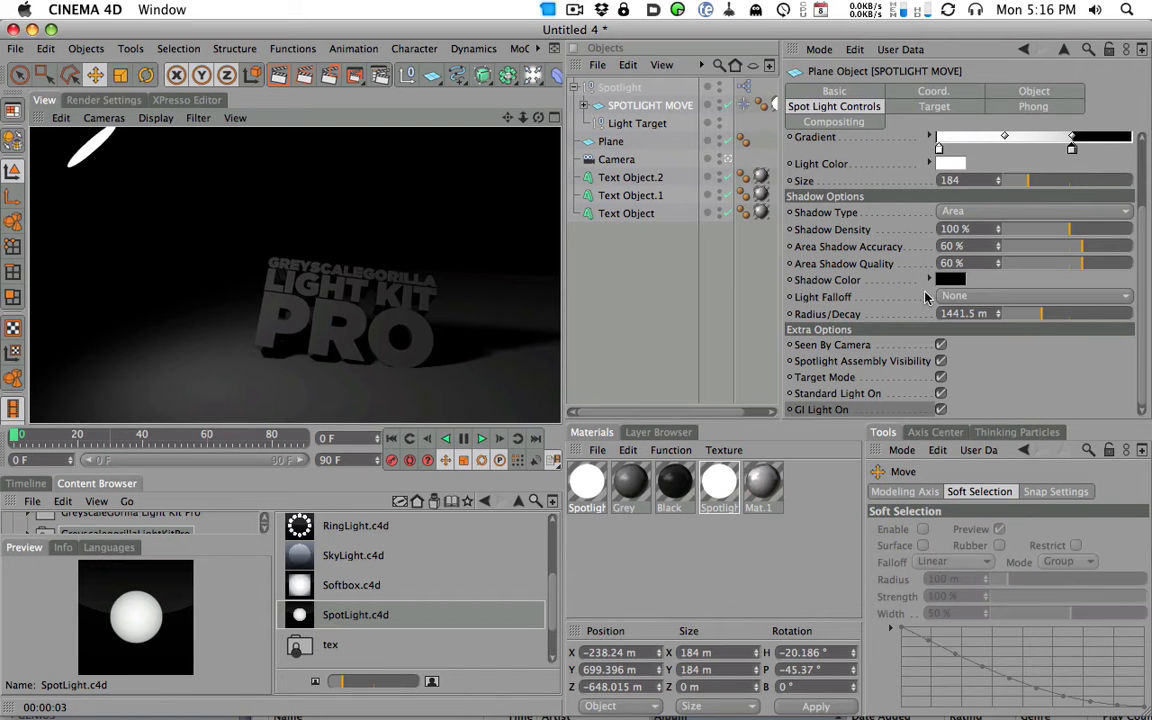
{"action": "left_click", "coordinate": [984, 212]}
{"action": "left_click", "coordinate": [986, 212]}
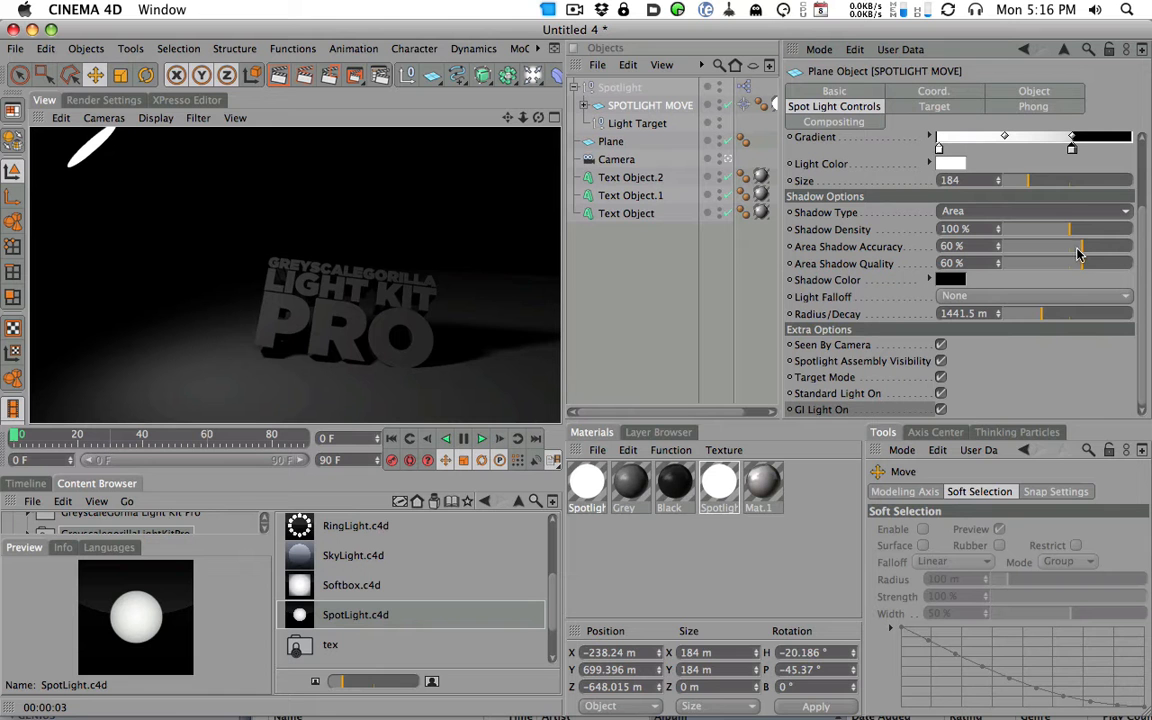
Step: Lower Area Shadow Accuracy to 11% and Area Shadow Quality to 15%, and render a closer view of the text
{"action": "right_click_drag", "start_coordinate": [378, 369], "coordinate": [770, 271], "text": "alt"}
{"action": "middle_click_drag", "start_coordinate": [430, 330], "coordinate": [232, 232], "text": "alt"}
{"action": "left_click", "coordinate": [1035, 247]}
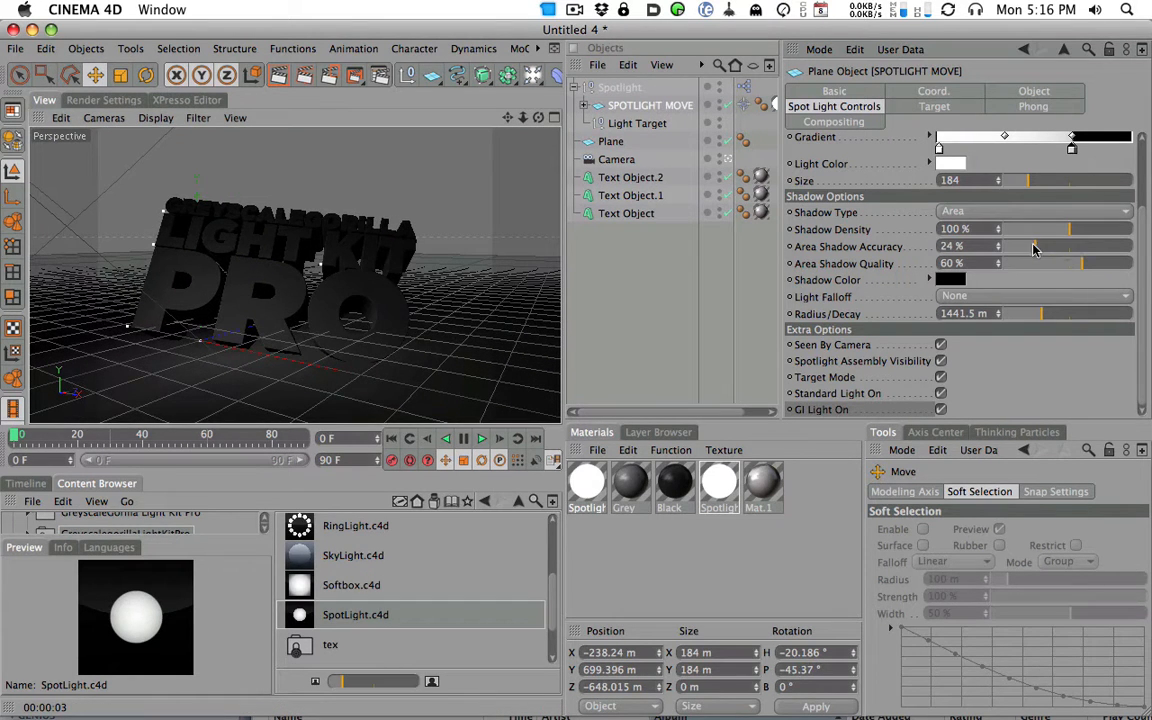
{"action": "left_click", "coordinate": [1023, 263]}
{"action": "left_click", "coordinate": [1018, 247]}
{"action": "left_click", "coordinate": [279, 86]}
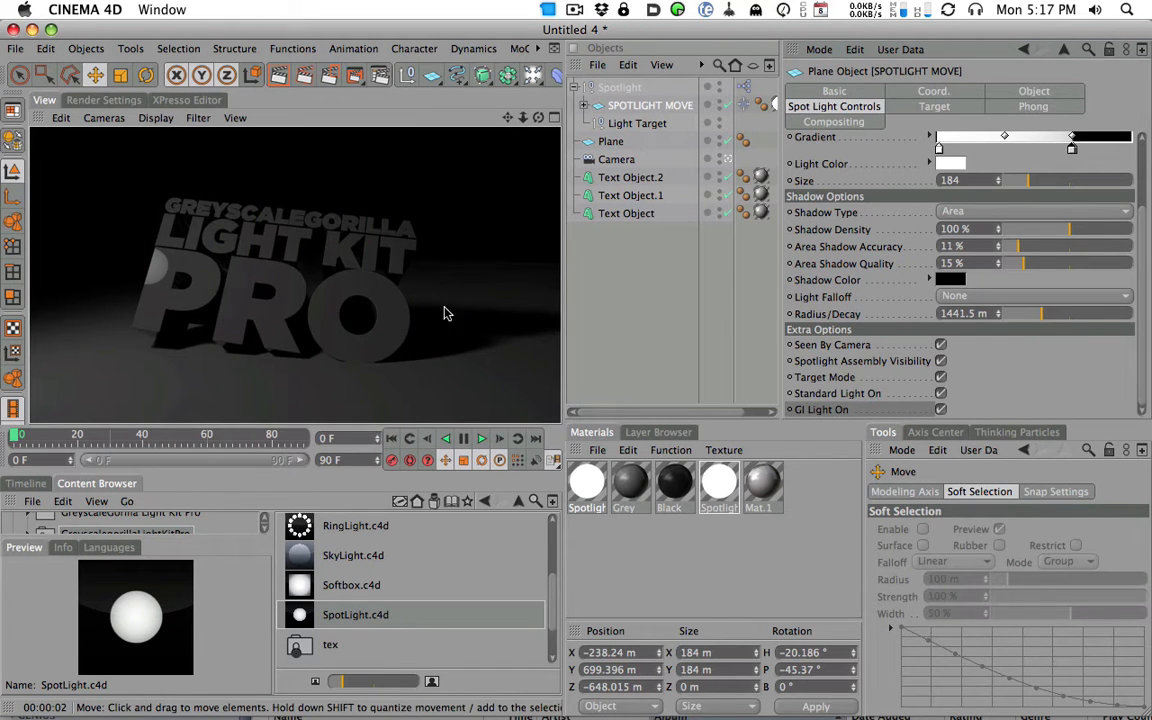
Step: Raise the spotlight's Area Shadow Accuracy and Area Shadow Quality to 56% each
{"action": "left_click_drag", "start_coordinate": [1060, 250], "coordinate": [1070, 268]}
{"action": "left_click", "coordinate": [1070, 265]}
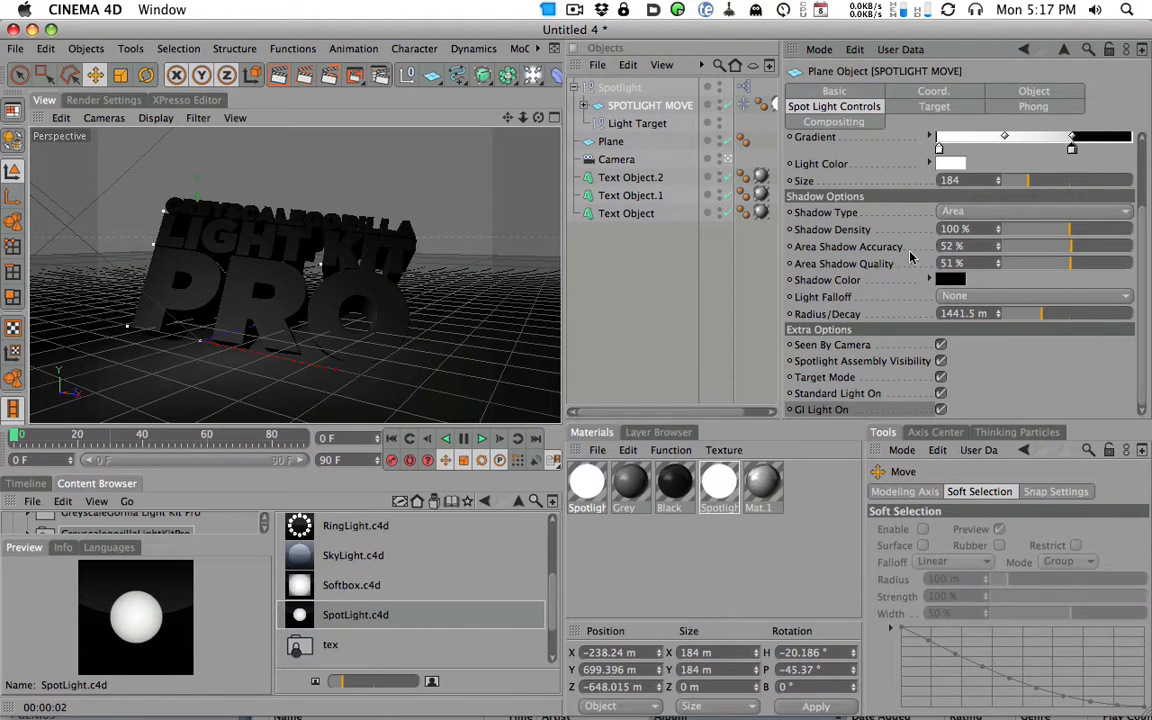
{"action": "left_click_drag", "start_coordinate": [1074, 249], "coordinate": [1077, 264]}
{"action": "scroll", "coordinate": [420, 580], "scroll_direction": "up", "scroll_amount": 2}
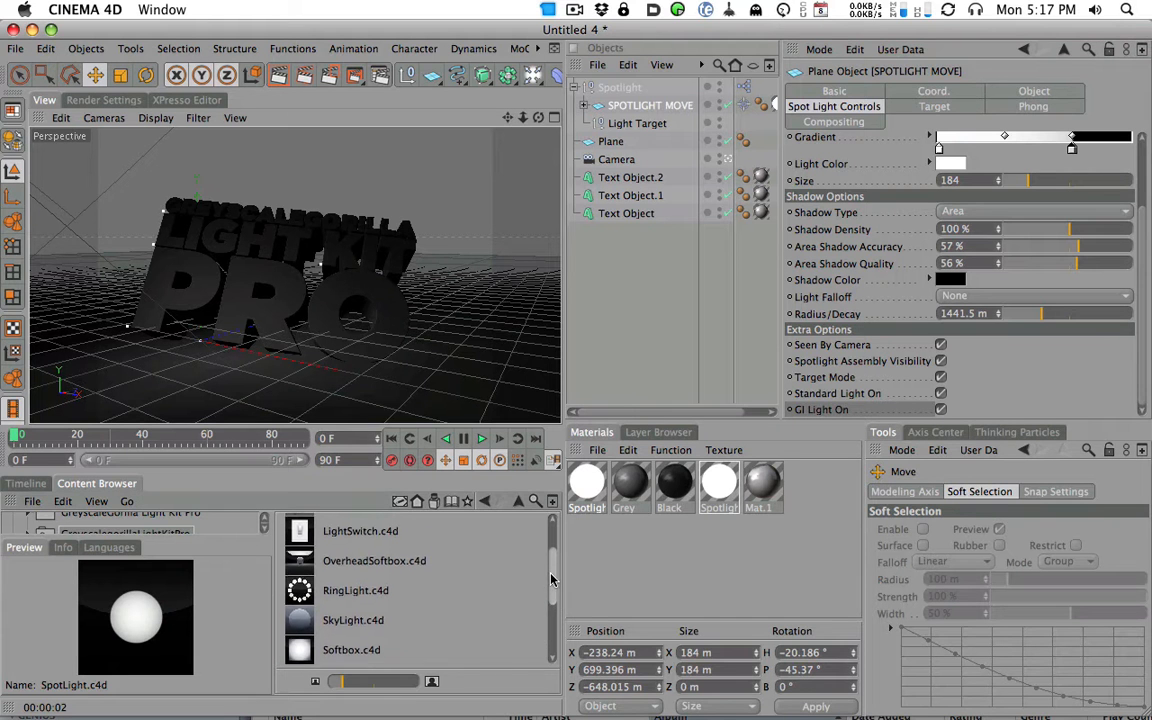
{"action": "scroll", "coordinate": [558, 574], "scroll_direction": "down", "scroll_amount": 3}
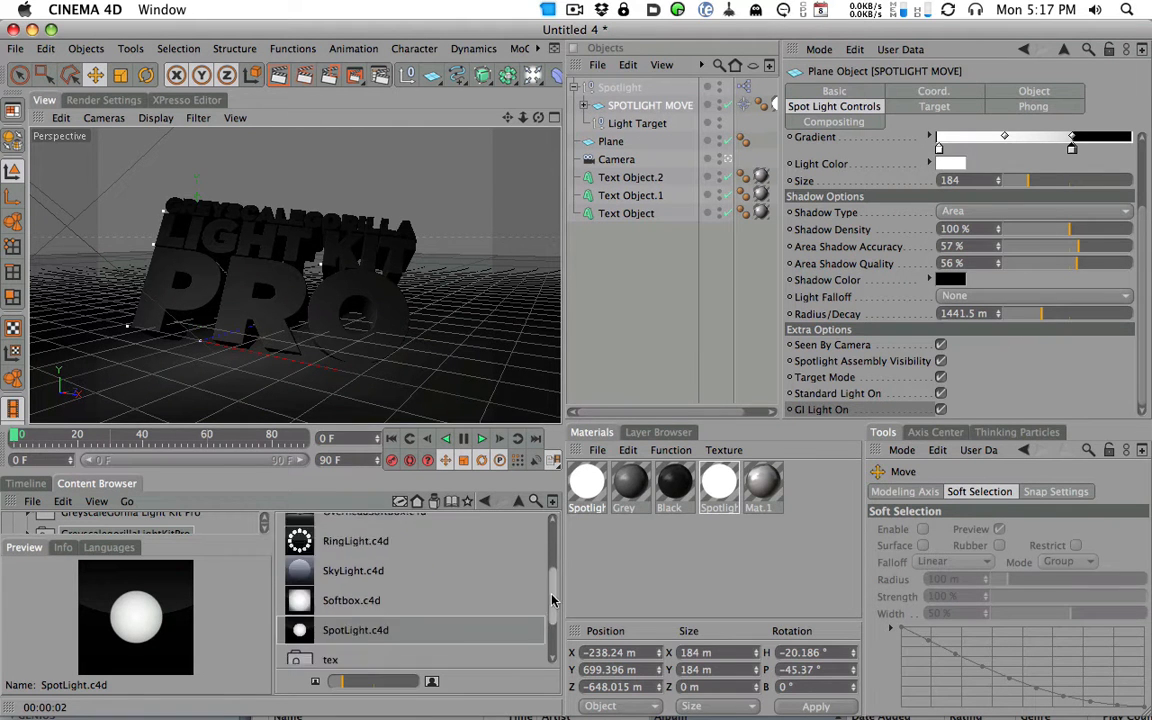
{"action": "left_click_drag", "start_coordinate": [1077, 247], "coordinate": [1080, 250]}
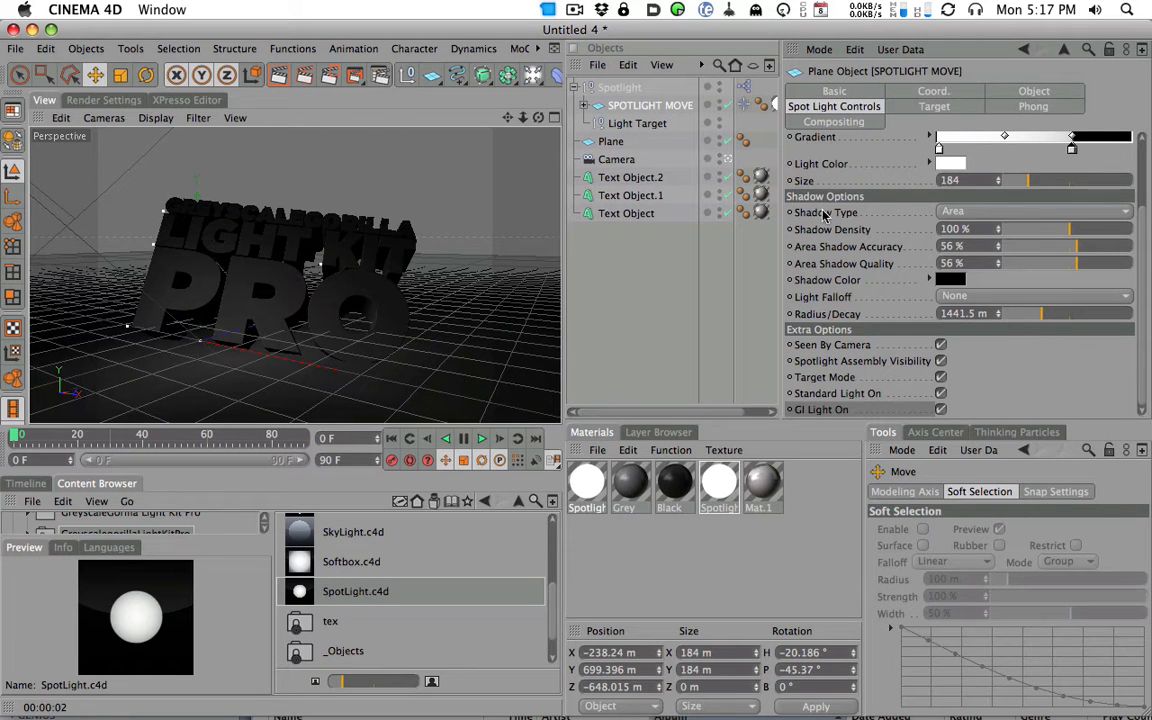
Step: Switch the spotlight's Shadow Type from Area to Raytraced (Hard) and render the text with its shadow
{"action": "left_click", "coordinate": [960, 211]}
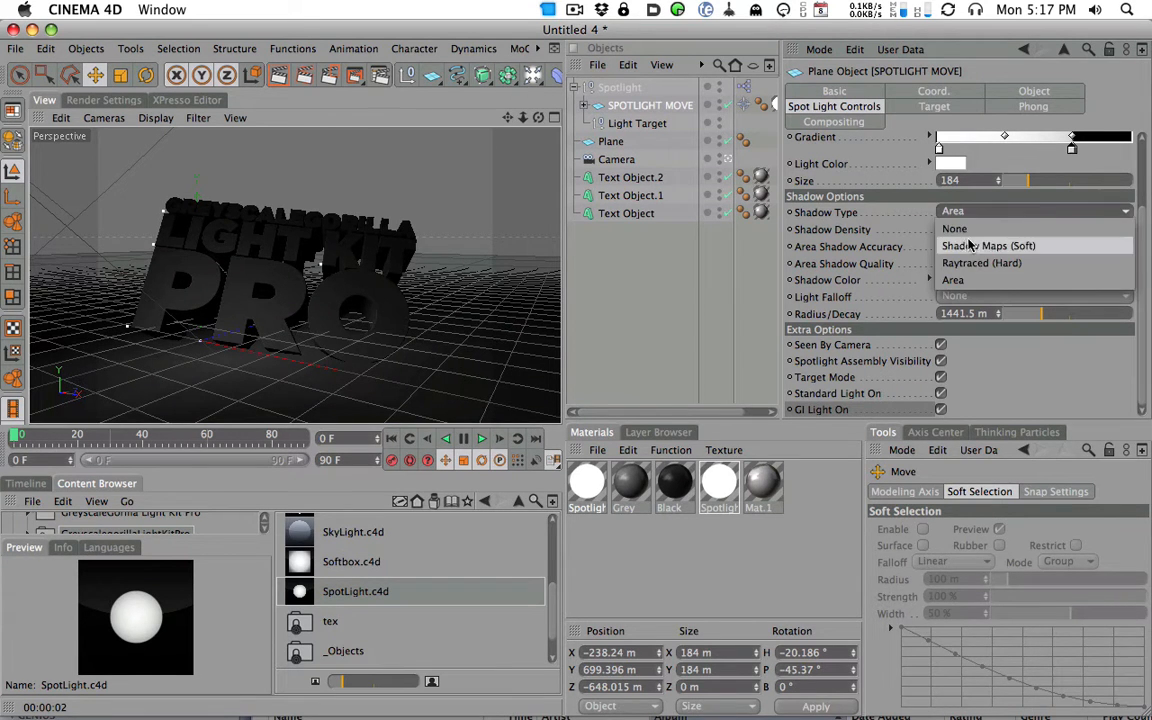
{"action": "left_click", "coordinate": [967, 262]}
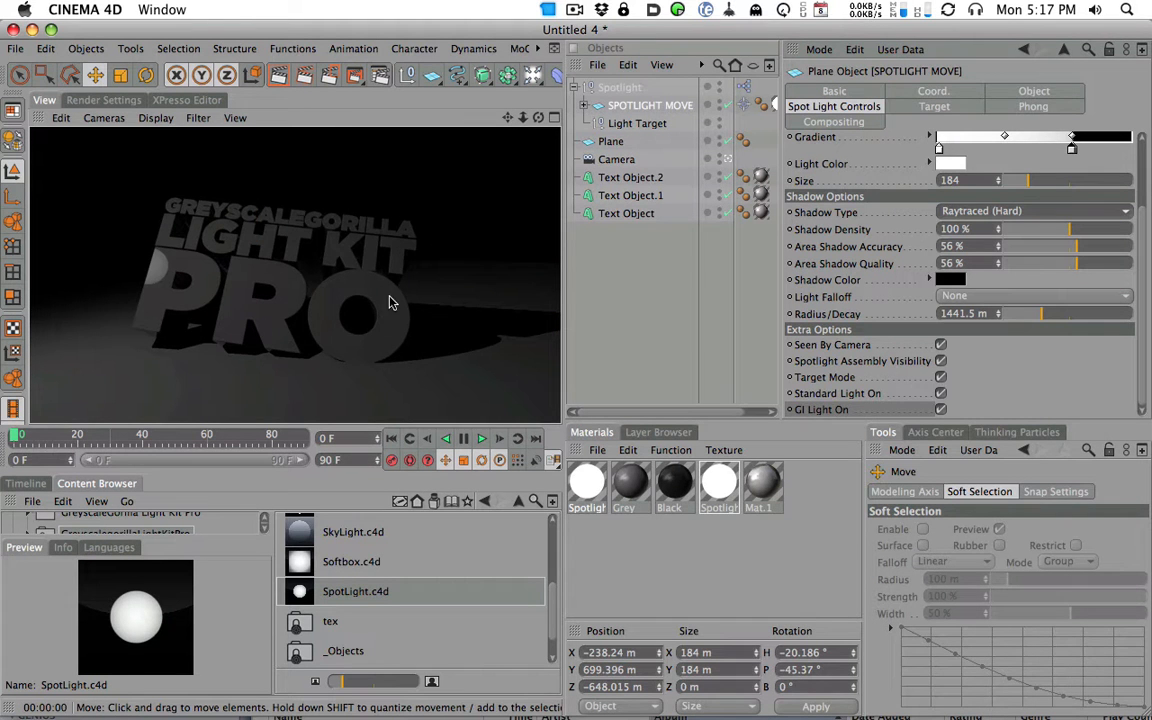
{"action": "left_click_drag", "start_coordinate": [456, 287], "coordinate": [368, 329], "text": "alt"}
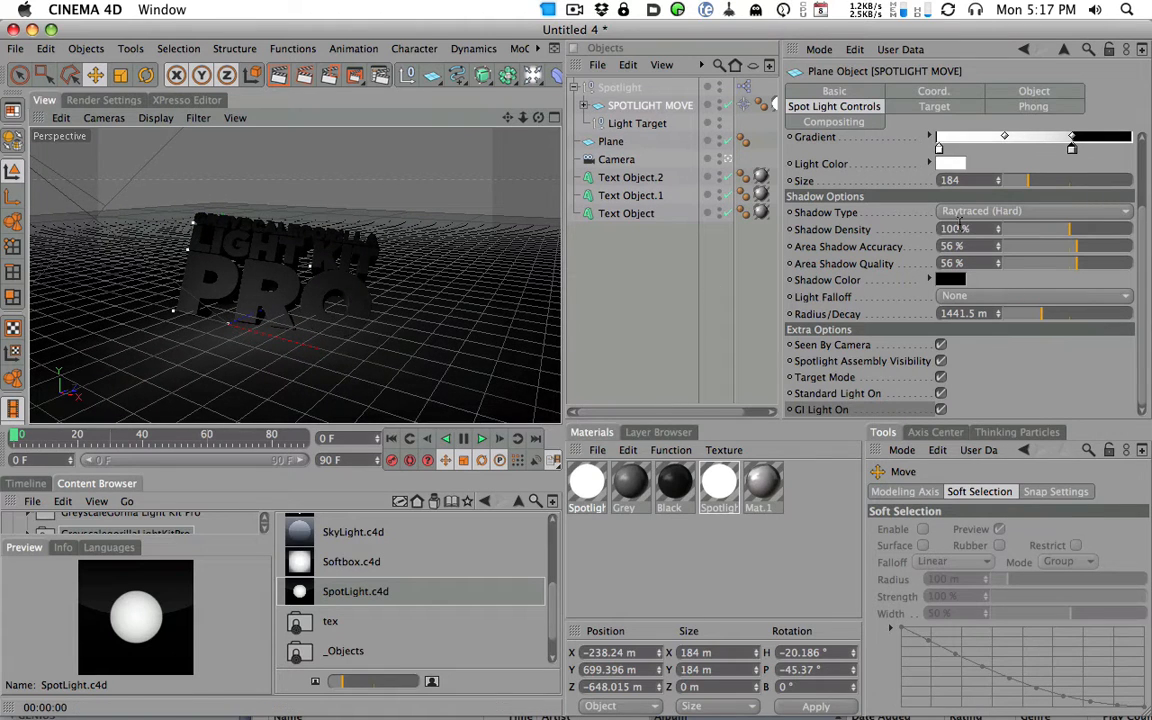
{"action": "left_click_drag", "start_coordinate": [440, 242], "coordinate": [405, 256], "text": "alt"}
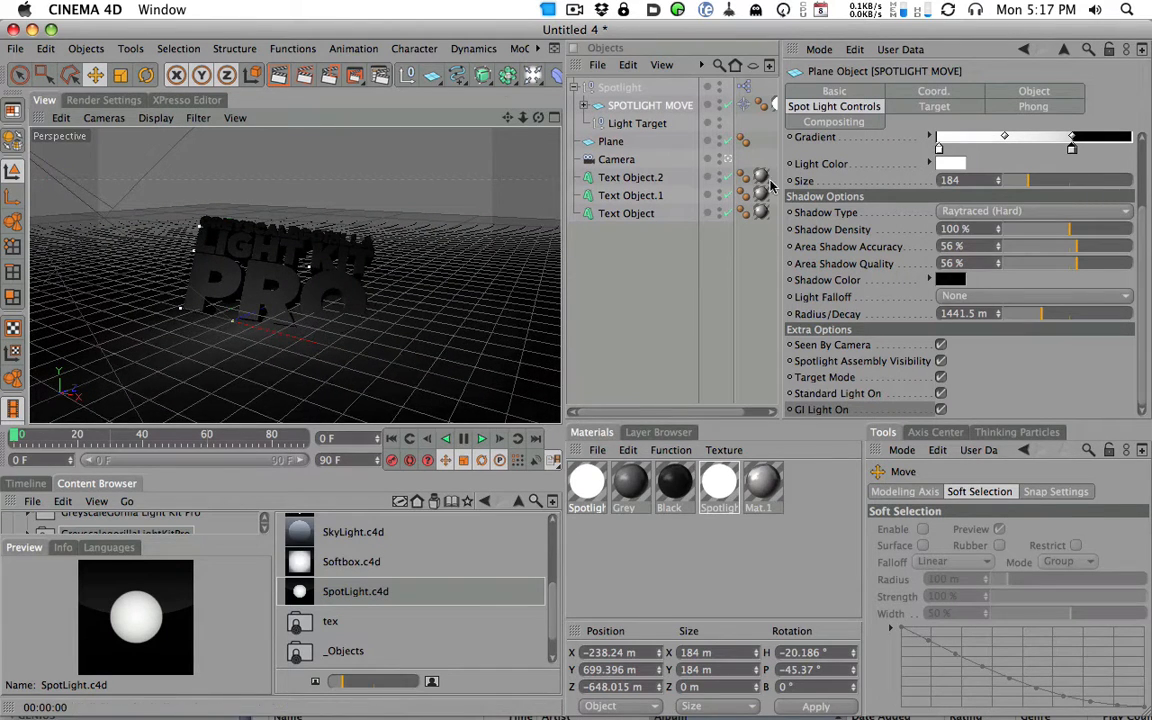
{"action": "left_click", "coordinate": [1006, 212]}
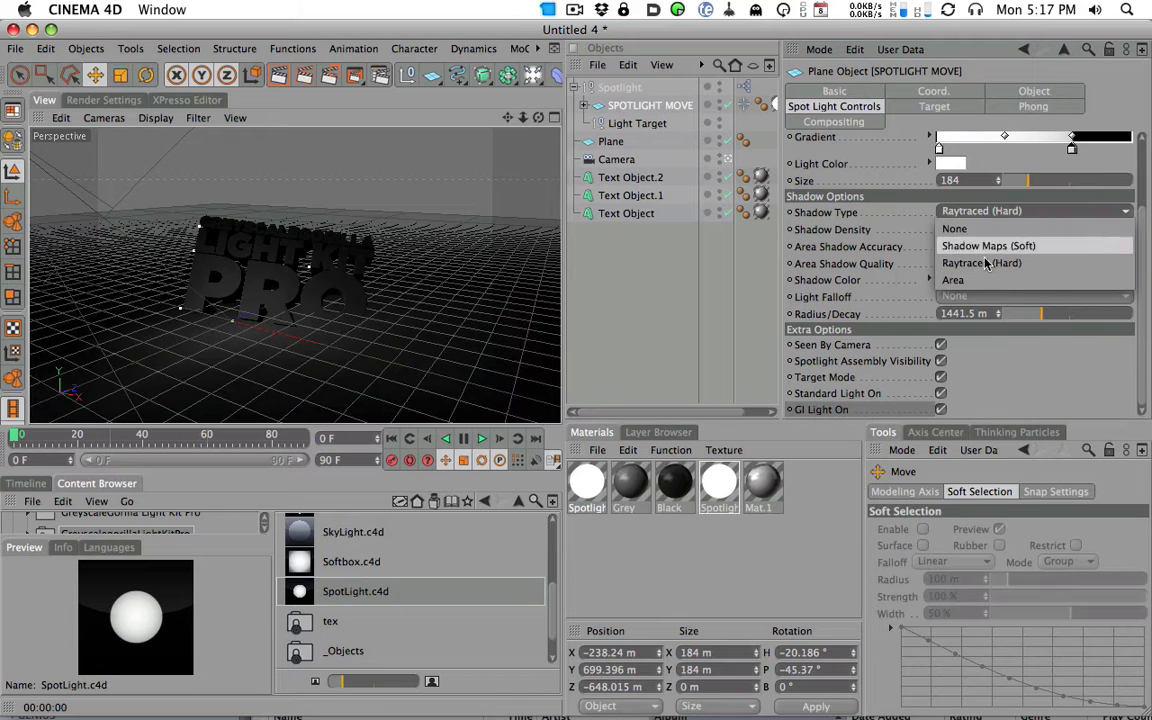
{"action": "left_click", "coordinate": [1013, 214]}
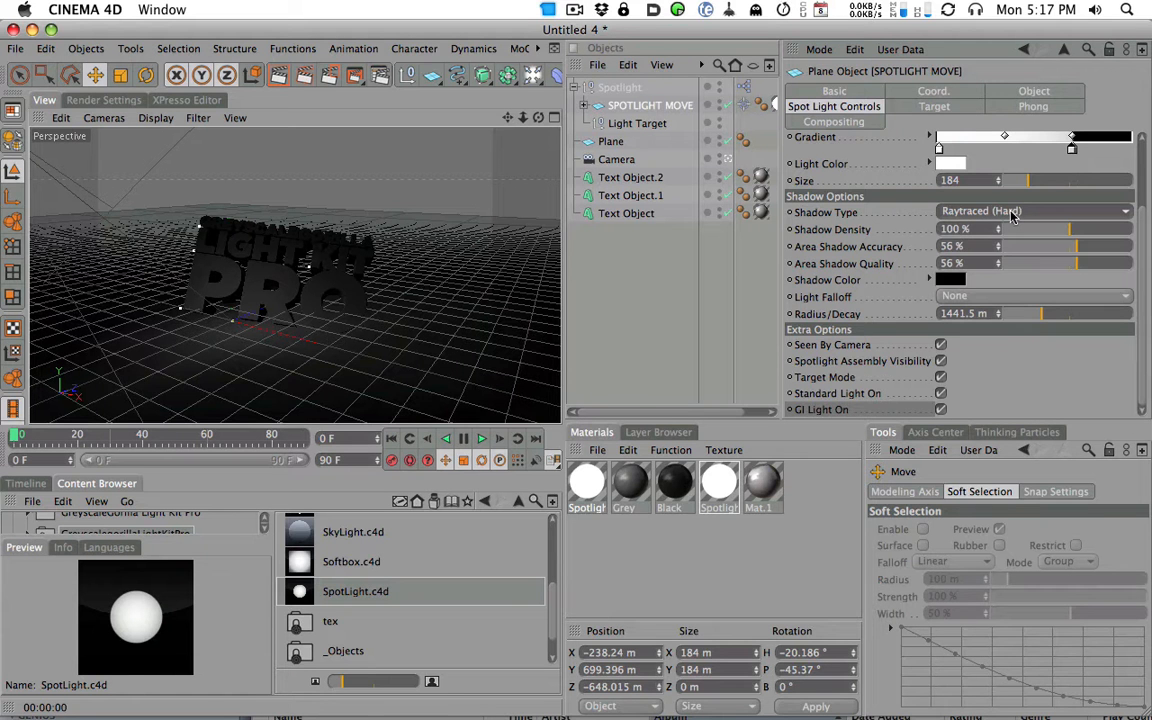
Step: Set the spotlight's Shadow Color to bright red and render the view
{"action": "left_click", "coordinate": [954, 280]}
{"action": "left_click", "coordinate": [950, 220]}
{"action": "left_click", "coordinate": [978, 354]}
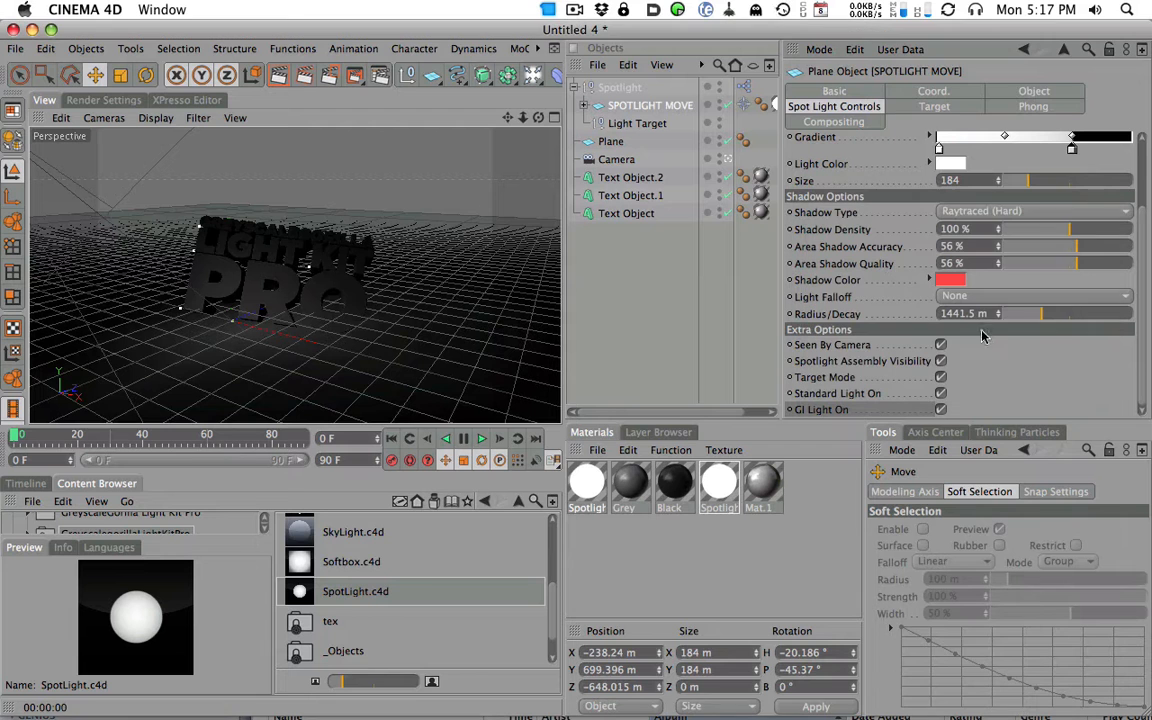
{"action": "left_click", "coordinate": [276, 76]}
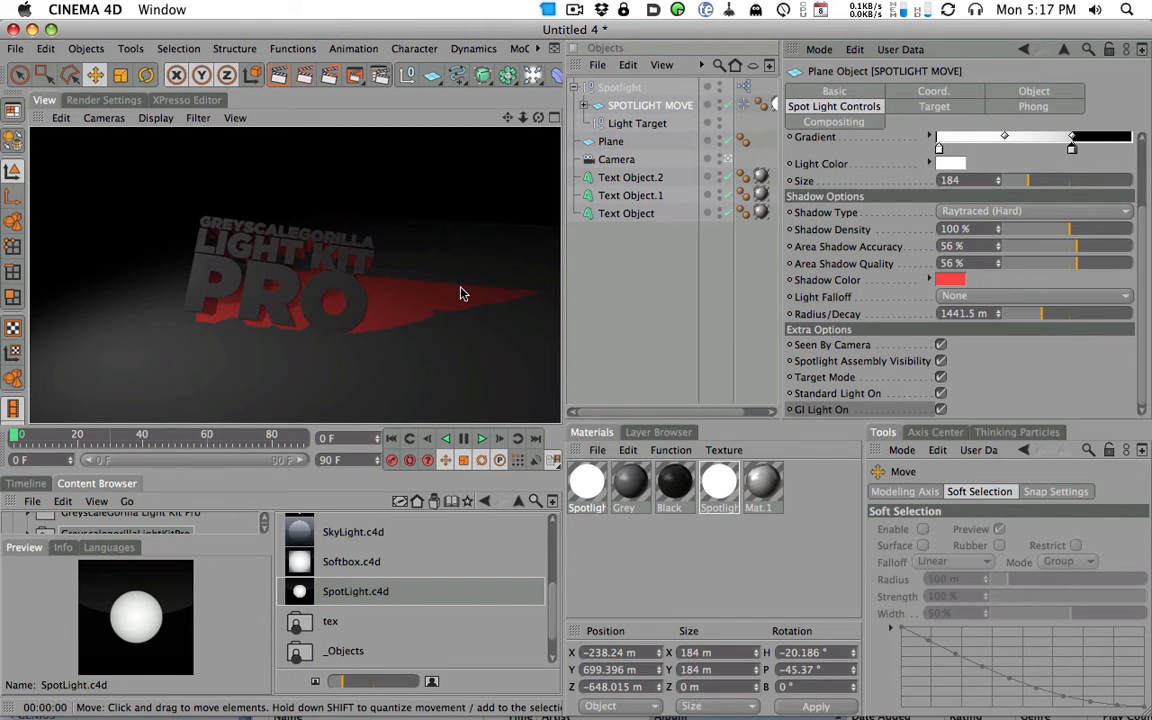
Step: Try a dark teal Shadow Color in a render of the text, and reset the colour to black
{"action": "left_click", "coordinate": [957, 282]}
{"action": "left_click_drag", "start_coordinate": [885, 266], "coordinate": [884, 296]}
{"action": "left_click", "coordinate": [1014, 221]}
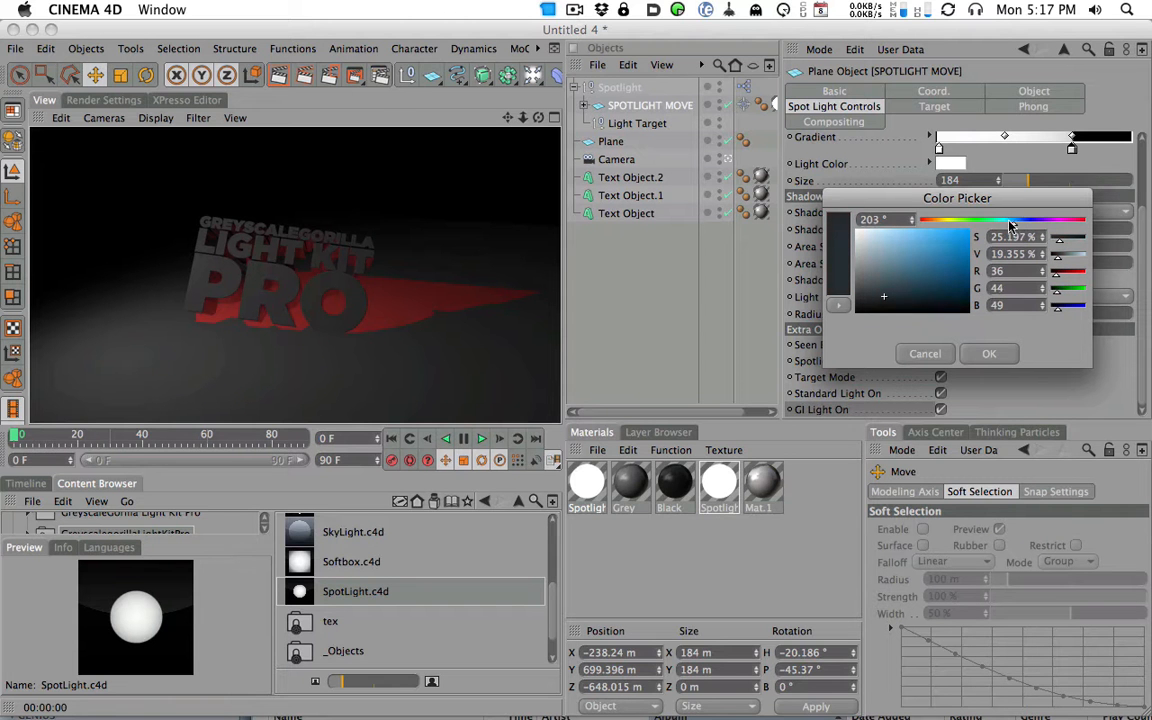
{"action": "left_click", "coordinate": [987, 354]}
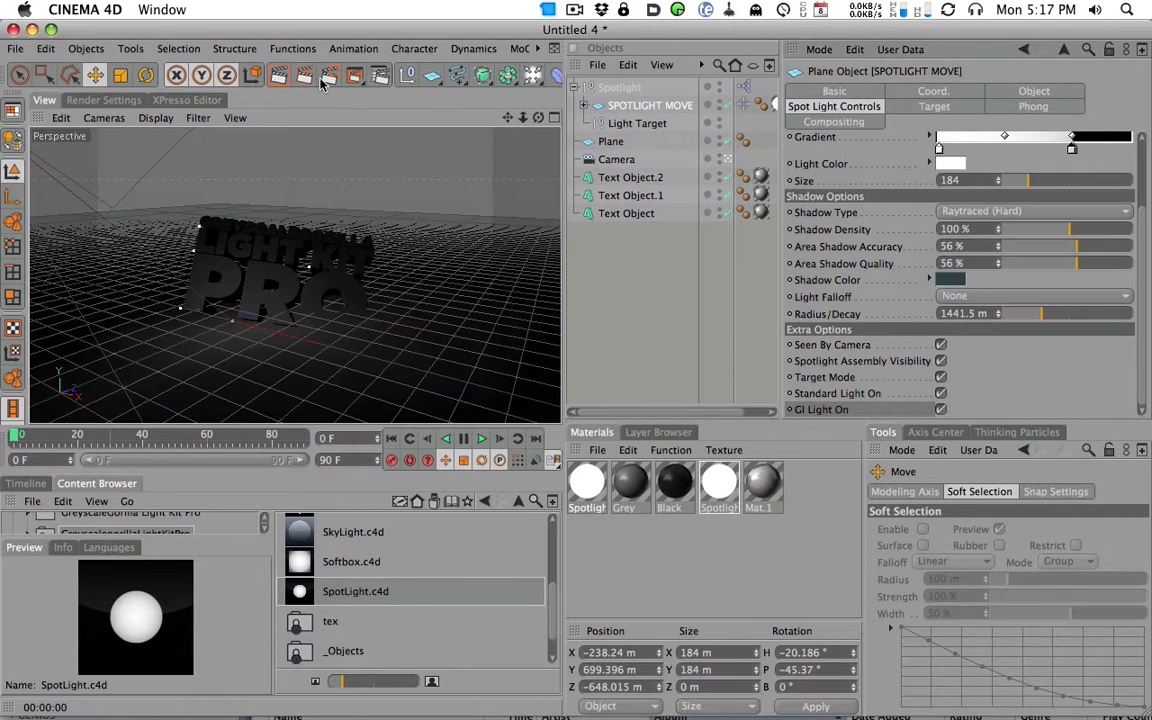
{"action": "left_click", "coordinate": [279, 76]}
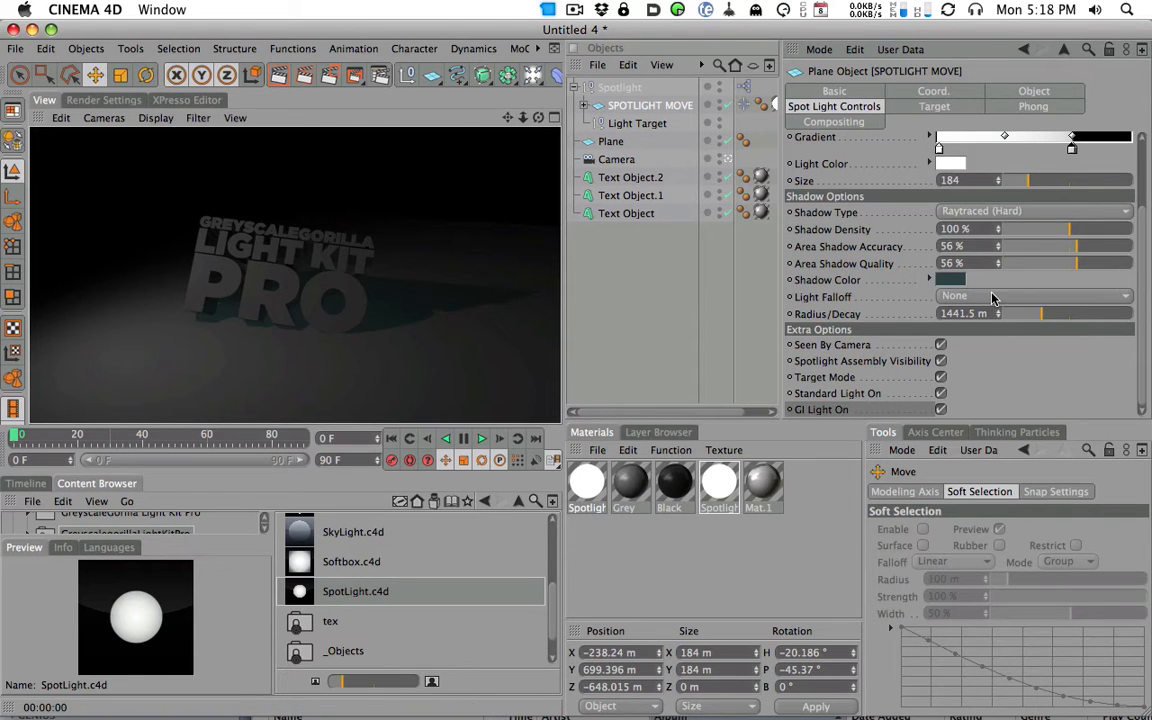
{"action": "left_click", "coordinate": [946, 281]}
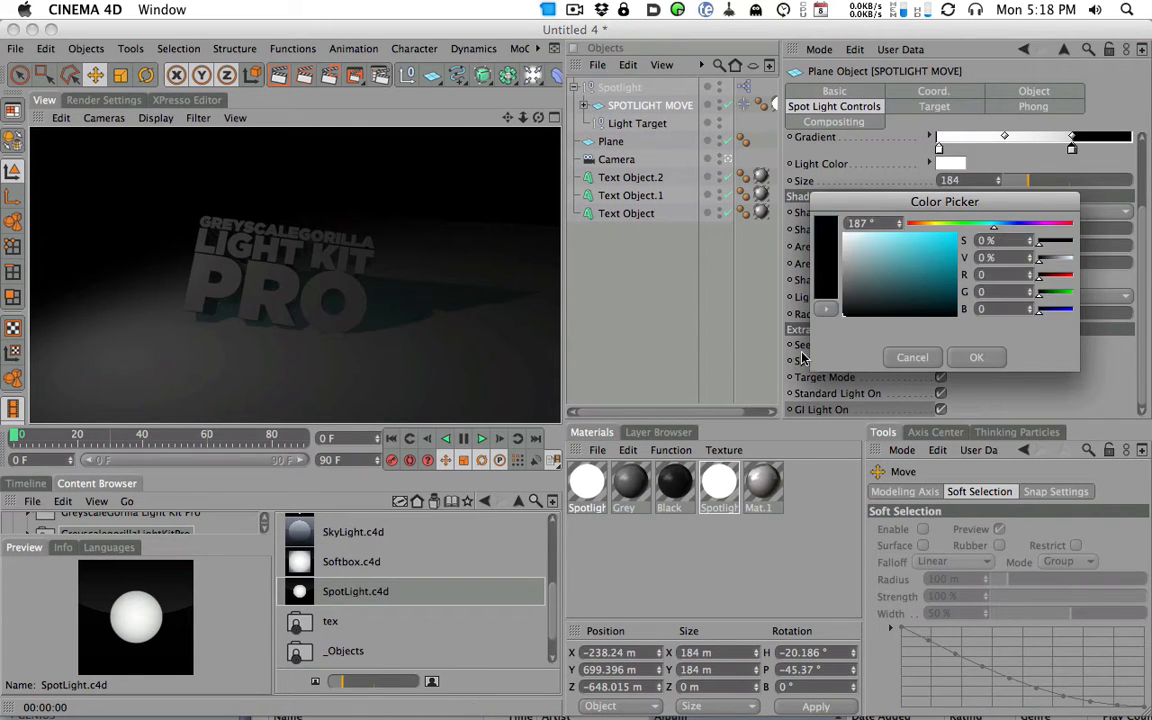
{"action": "left_click", "coordinate": [976, 357]}
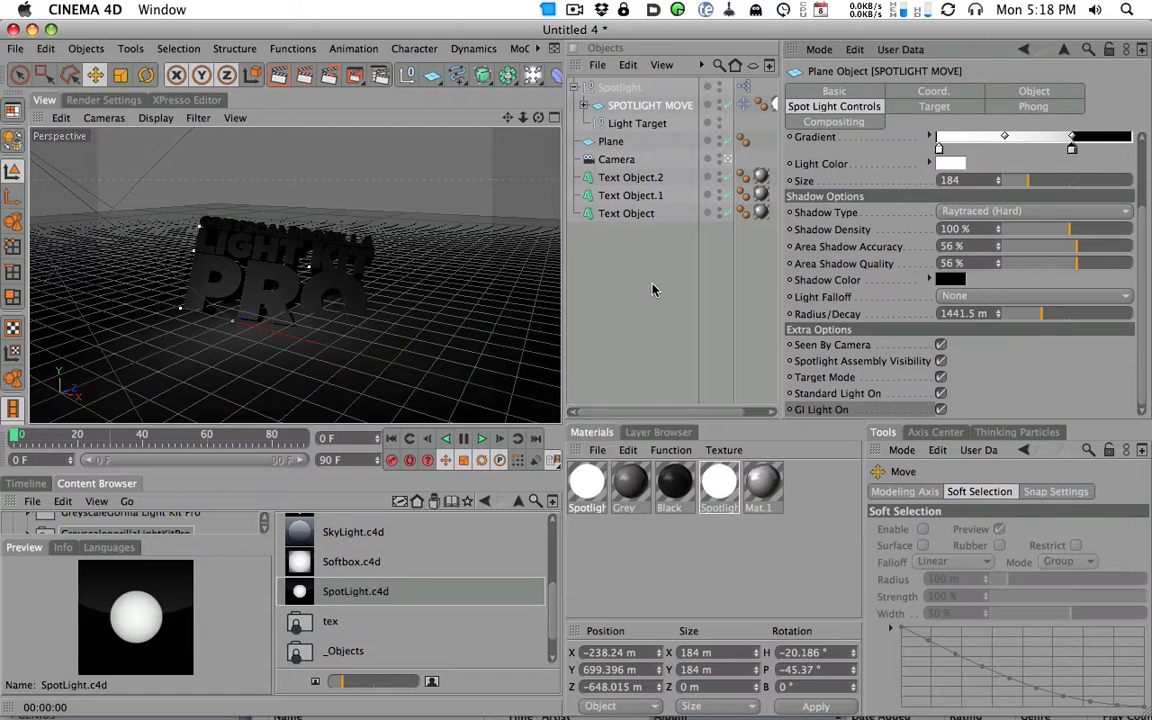
Step: Set the spotlight's Shadow Color to a very dark green with a hue of 135° and render the view
{"action": "left_click", "coordinate": [948, 281]}
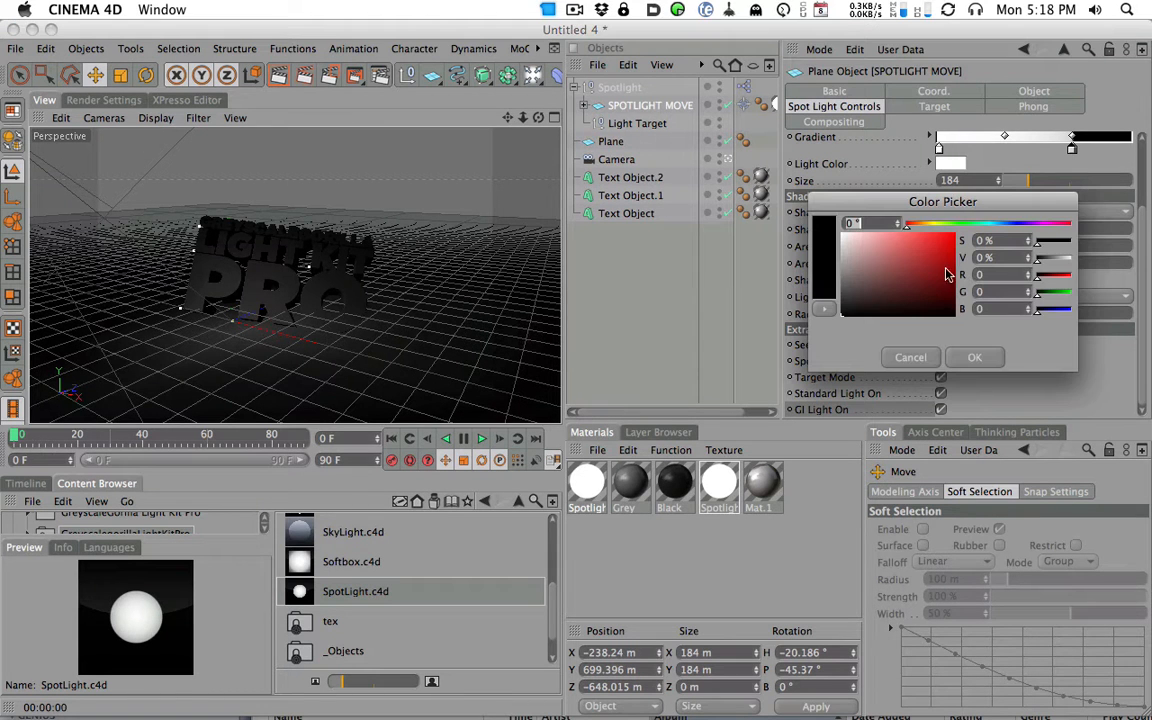
{"action": "left_click_drag", "start_coordinate": [930, 224], "coordinate": [965, 229]}
{"action": "left_click_drag", "start_coordinate": [883, 290], "coordinate": [870, 306]}
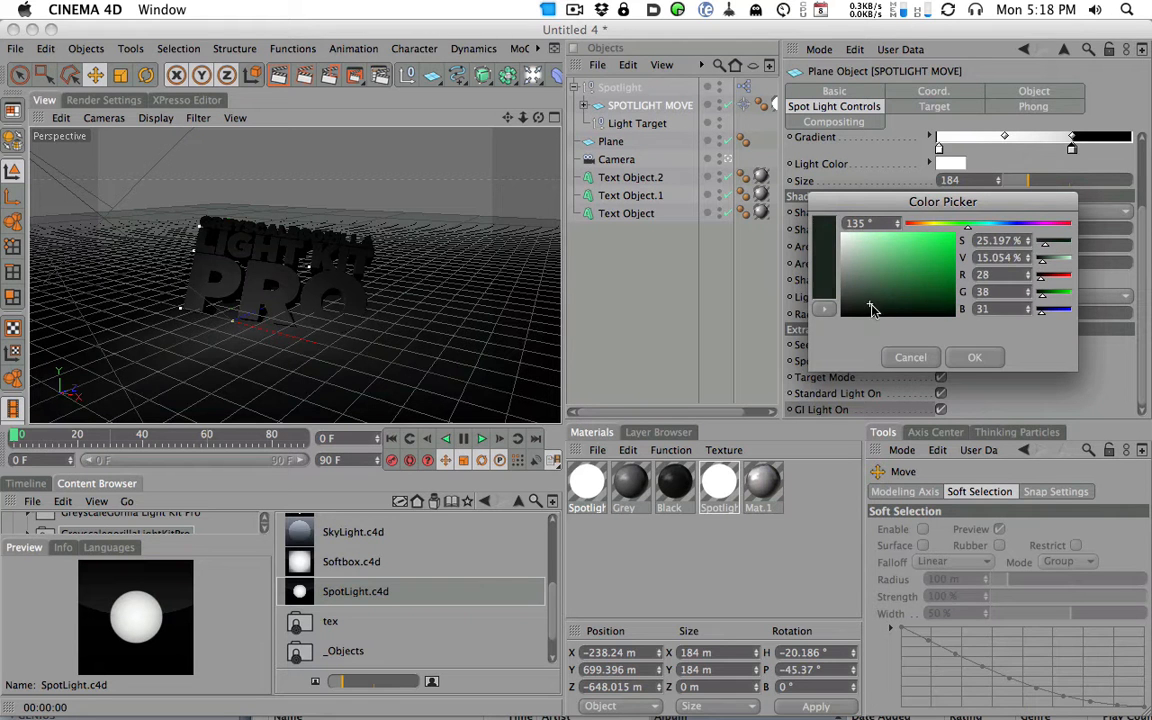
{"action": "left_click", "coordinate": [957, 359]}
{"action": "left_click", "coordinate": [279, 76]}
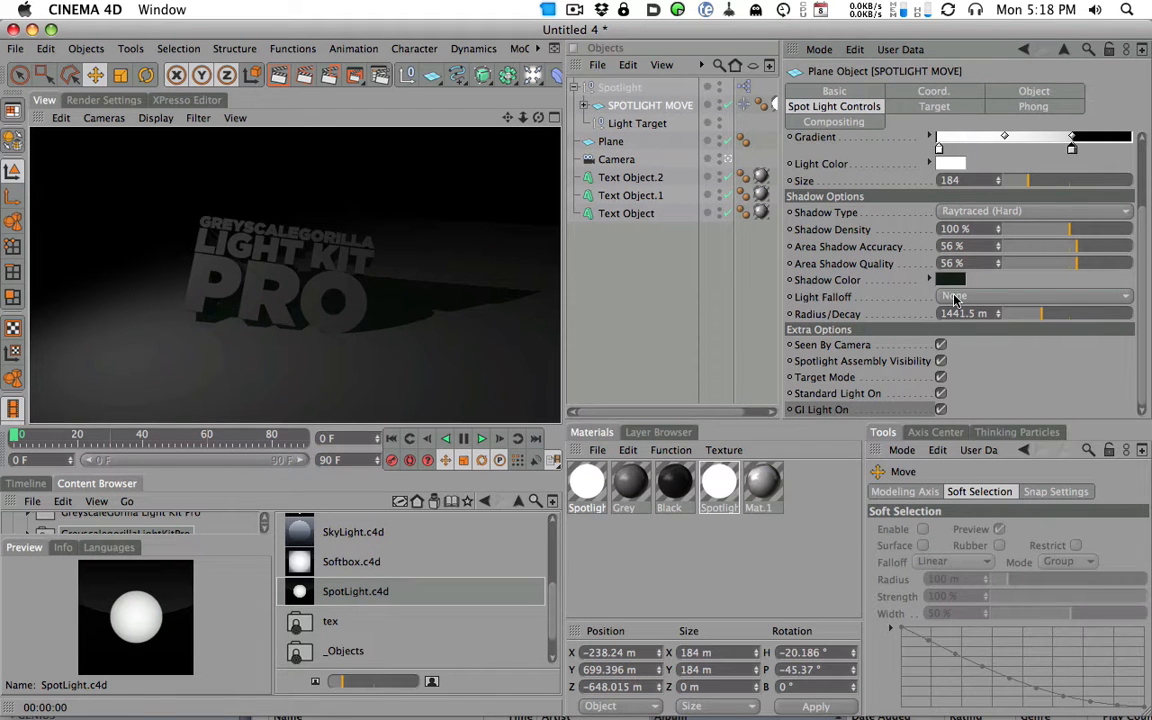
Step: Render wider views showing both the spotlight and the text with Light Falloff left at None
{"action": "scroll", "coordinate": [380, 221], "scroll_direction": "down", "scroll_amount": 5}
{"action": "middle_click_drag", "start_coordinate": [373, 256], "coordinate": [405, 281], "text": "alt"}
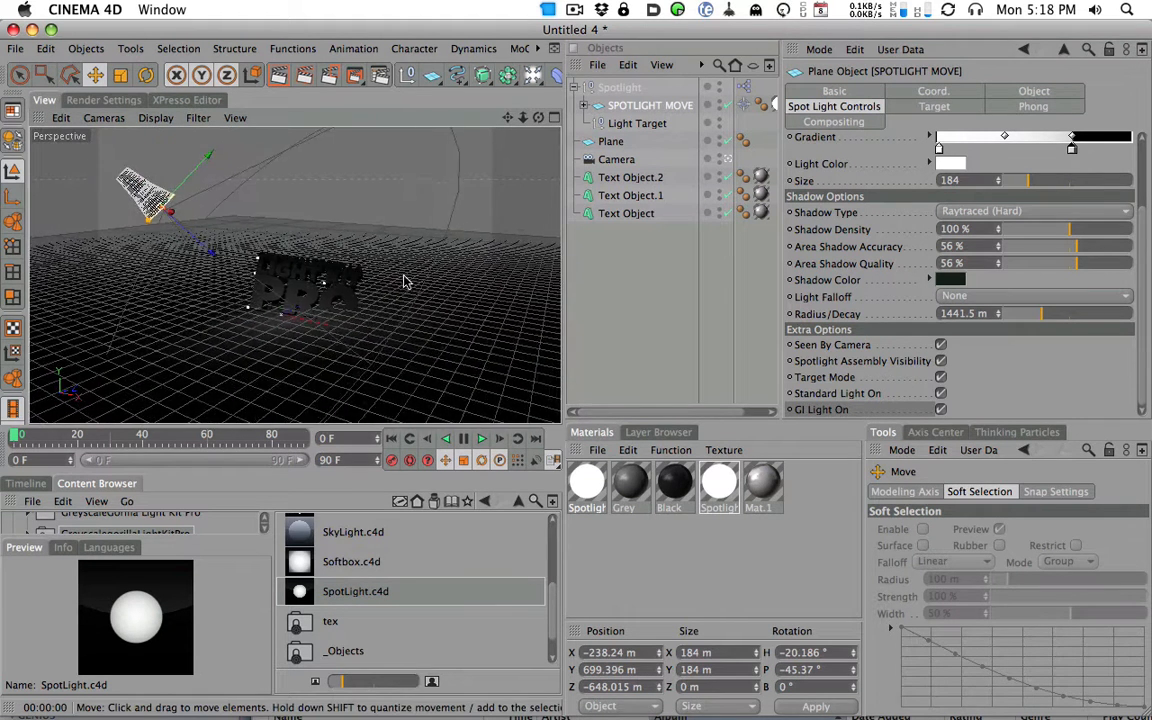
{"action": "left_click", "coordinate": [980, 297]}
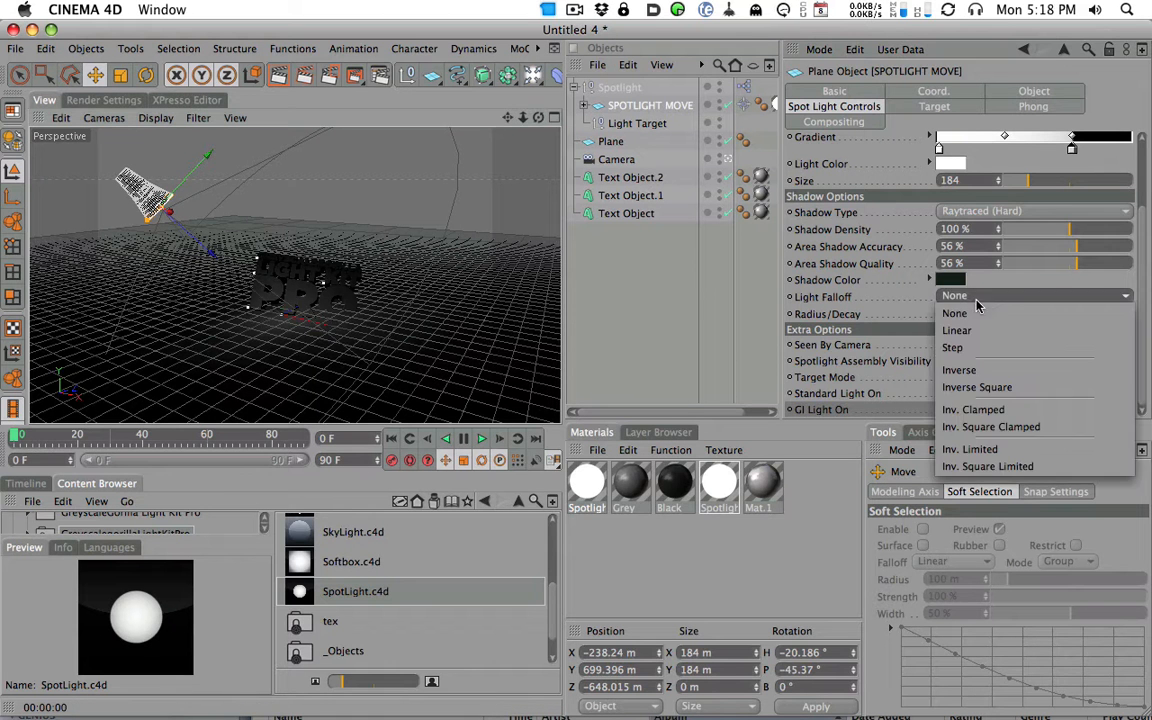
{"action": "left_click", "coordinate": [980, 300]}
{"action": "left_click", "coordinate": [251, 75]}
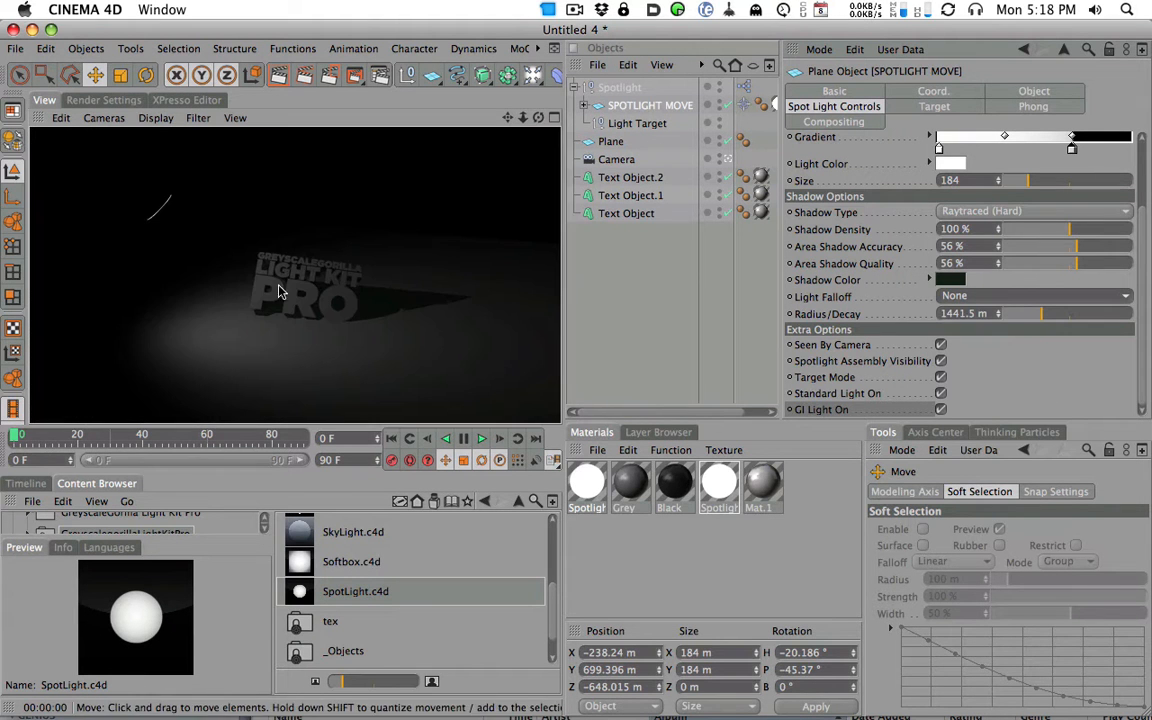
{"action": "right_click_drag", "start_coordinate": [482, 261], "coordinate": [438, 225], "text": "alt"}
{"action": "middle_click_drag", "start_coordinate": [438, 225], "coordinate": [383, 216], "text": "alt"}
{"action": "left_click", "coordinate": [278, 77]}
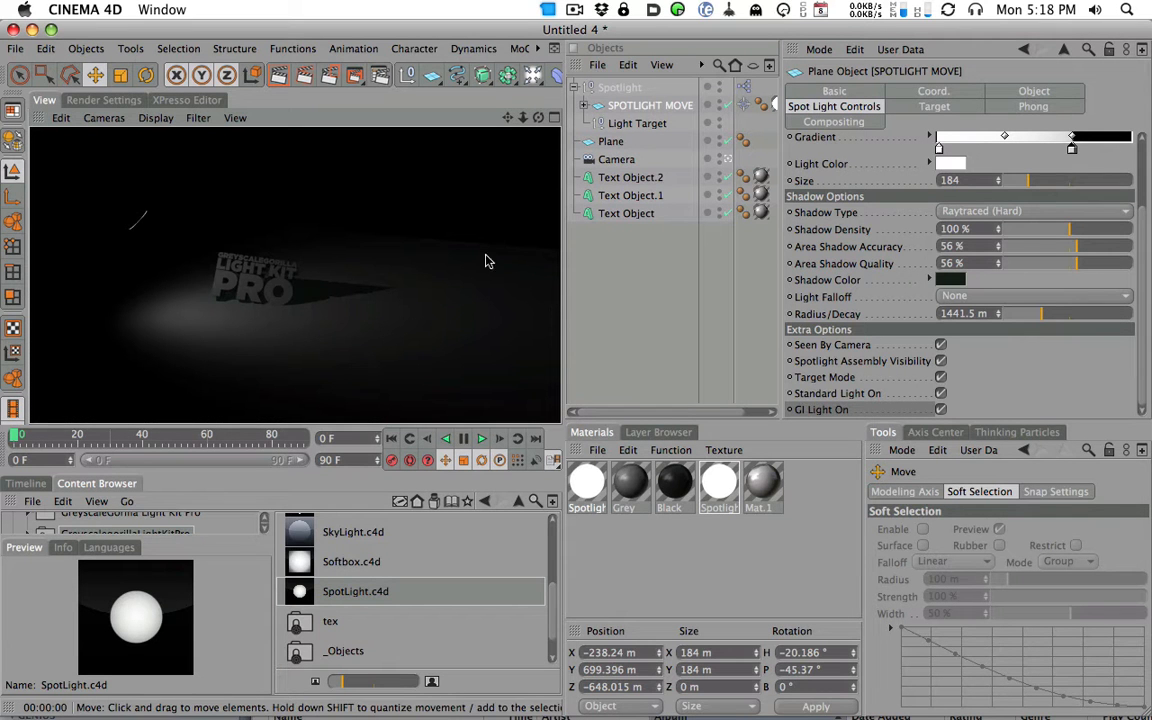
Step: Set the Light Falloff of the SPOTLIGHT MOVE object to Linear and render the view
{"action": "left_click", "coordinate": [121, 200]}
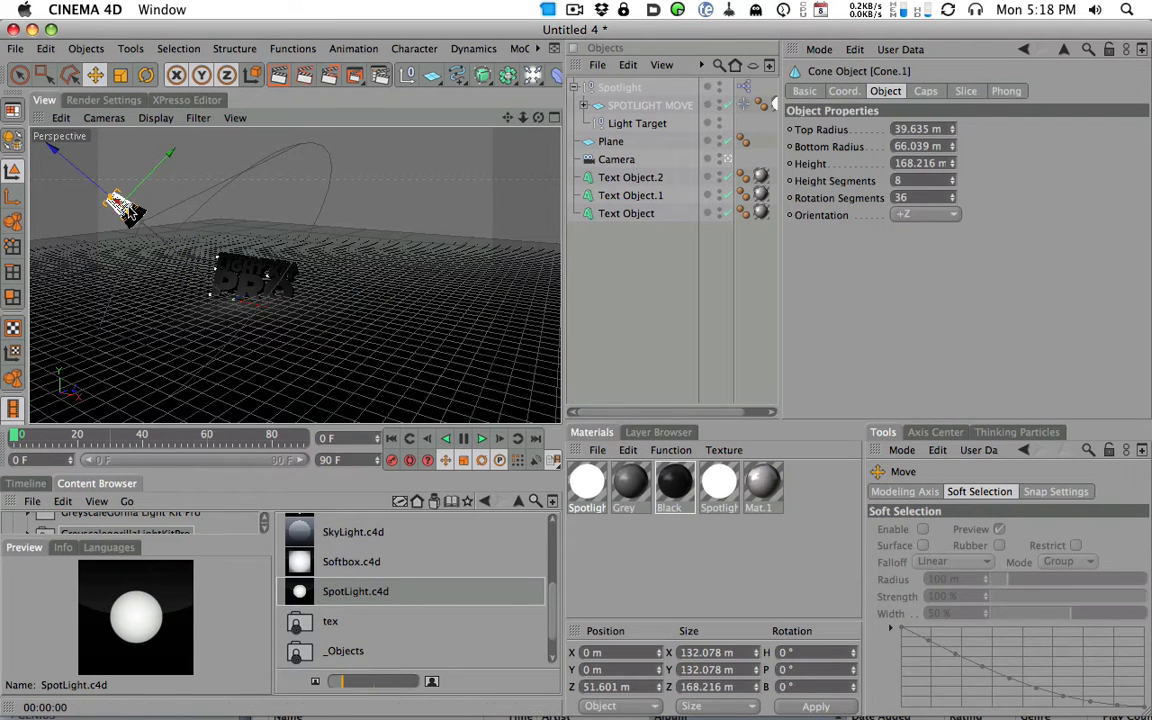
{"action": "left_click", "coordinate": [648, 105]}
{"action": "left_click", "coordinate": [1125, 299]}
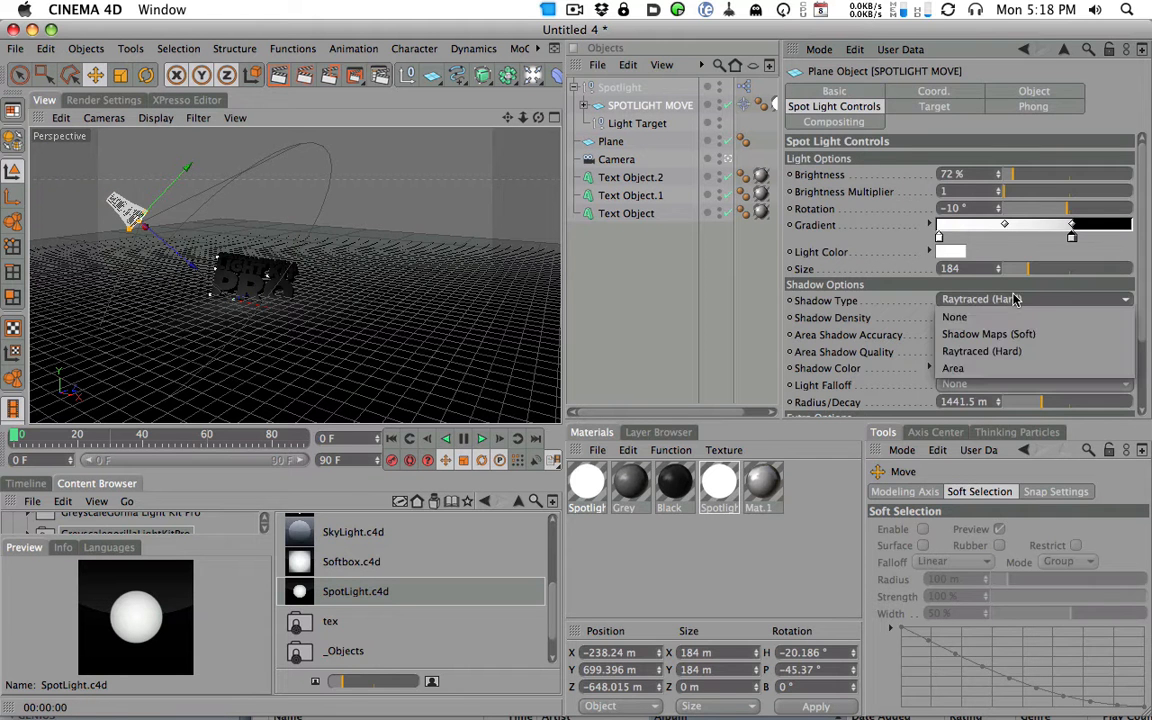
{"action": "left_click", "coordinate": [1138, 250]}
{"action": "left_click_drag", "start_coordinate": [1138, 252], "coordinate": [1136, 378]}
{"action": "left_click", "coordinate": [962, 297]}
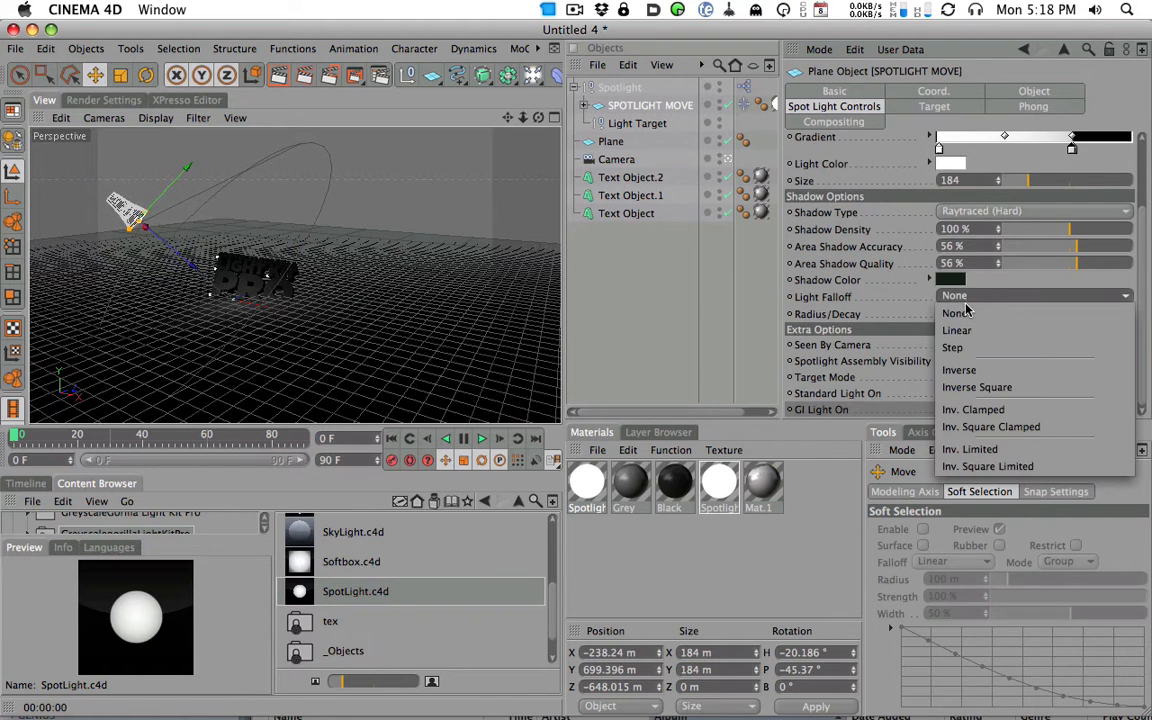
{"action": "left_click", "coordinate": [960, 331]}
{"action": "left_click", "coordinate": [279, 75]}
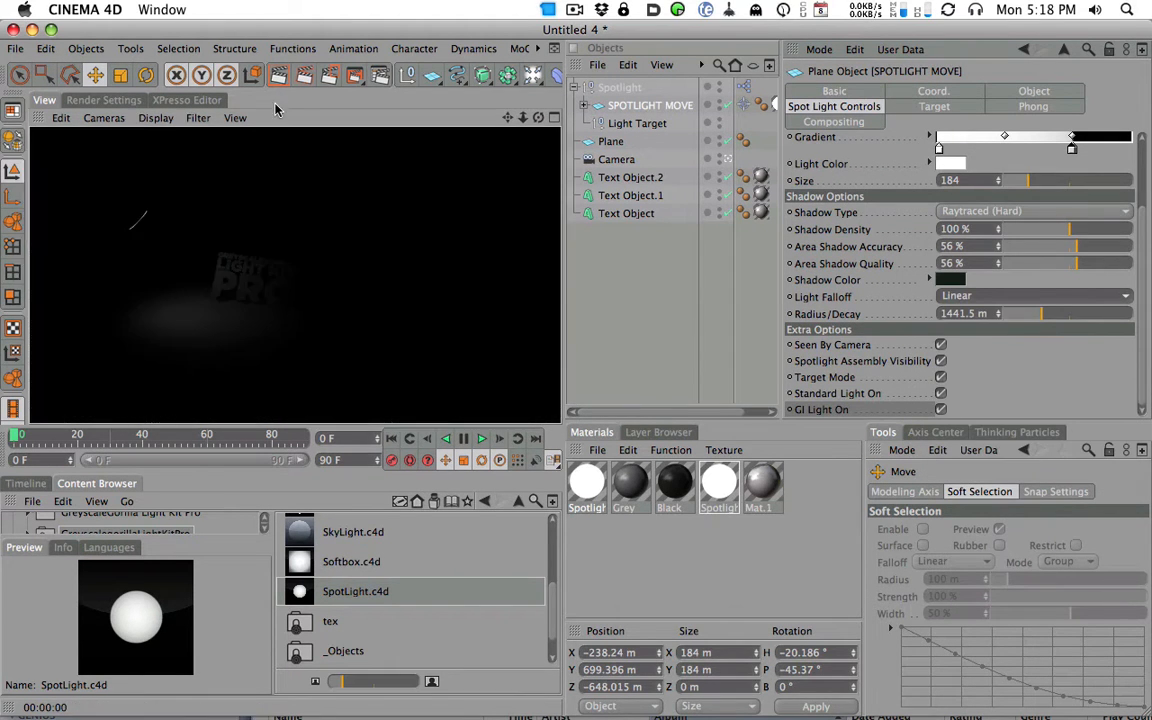
Step: Move the spotlight closer to the text, to about X -161 m, Y 601 m, Z -439 m, and render the view
{"action": "left_click", "coordinate": [275, 301]}
{"action": "scroll", "coordinate": [287, 318], "scroll_direction": "up", "scroll_amount": 4}
{"action": "left_click_drag", "start_coordinate": [284, 290], "coordinate": [386, 260], "text": "alt"}
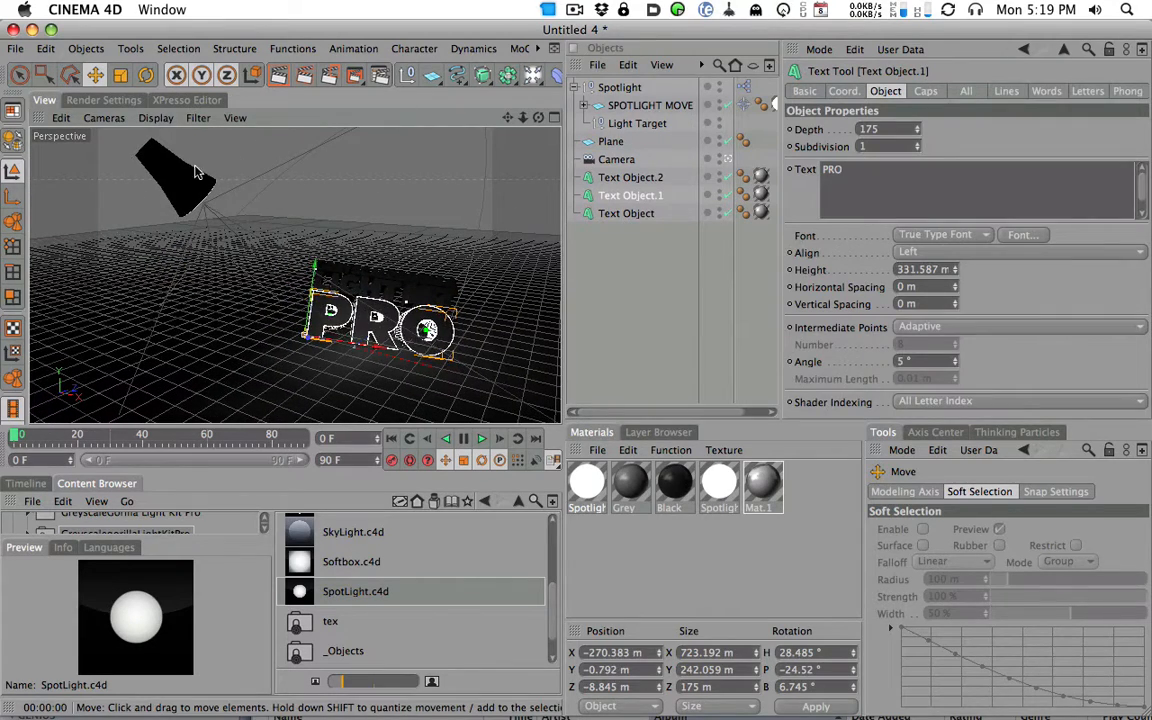
{"action": "left_click", "coordinate": [175, 178]}
{"action": "left_click", "coordinate": [640, 106]}
{"action": "left_click_drag", "start_coordinate": [229, 227], "coordinate": [297, 250]}
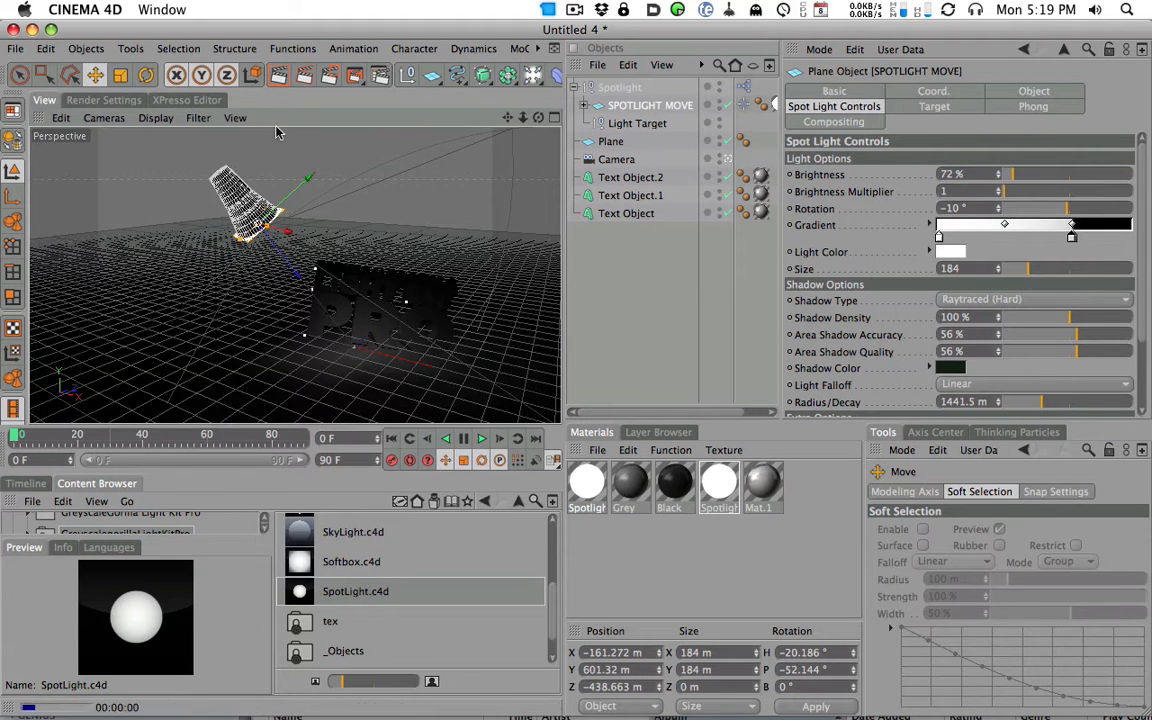
{"action": "middle_click_drag", "start_coordinate": [414, 262], "coordinate": [349, 228], "text": "alt"}
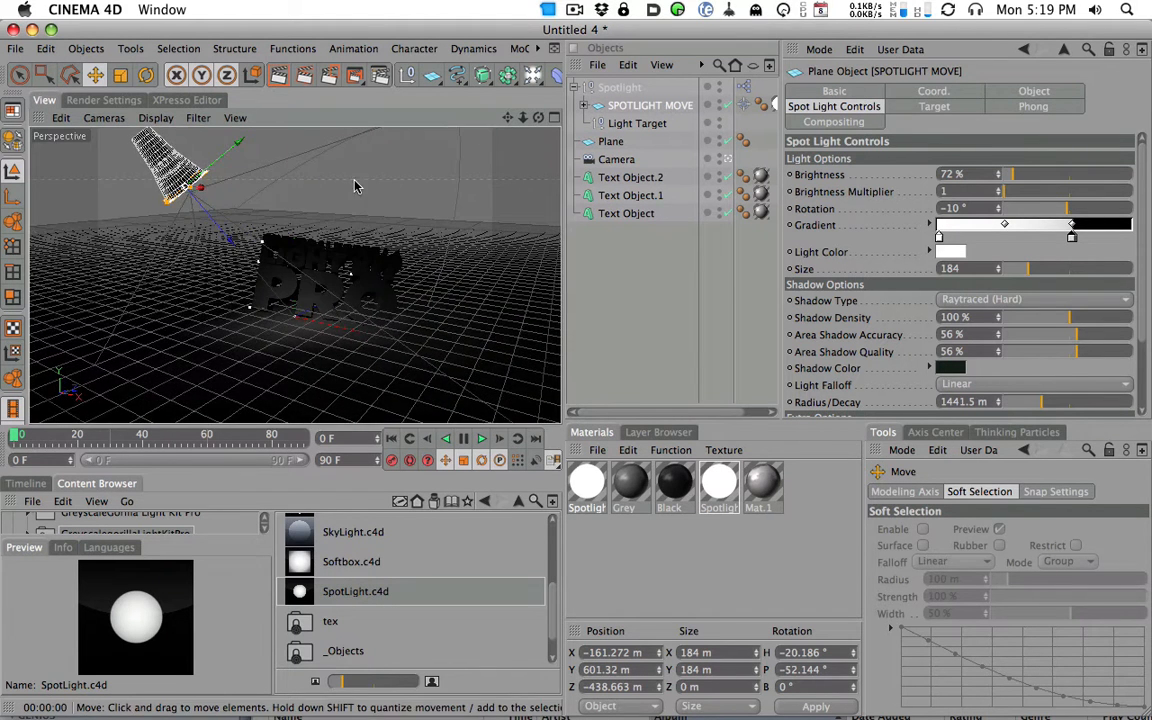
{"action": "left_click", "coordinate": [279, 77]}
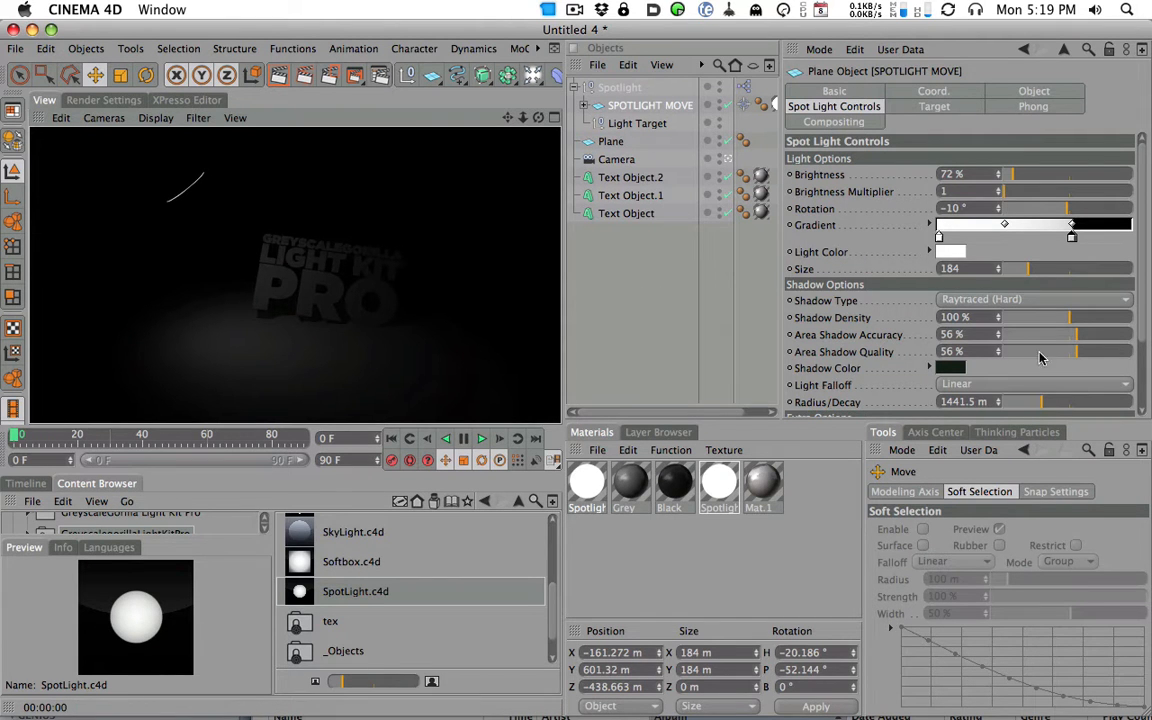
Step: Set the spotlight's Light Falloff to Inverse Square, render the view, and look through the other falloff types
{"action": "scroll", "coordinate": [1142, 296], "scroll_direction": "down", "scroll_amount": 3}
{"action": "left_click", "coordinate": [1003, 298]}
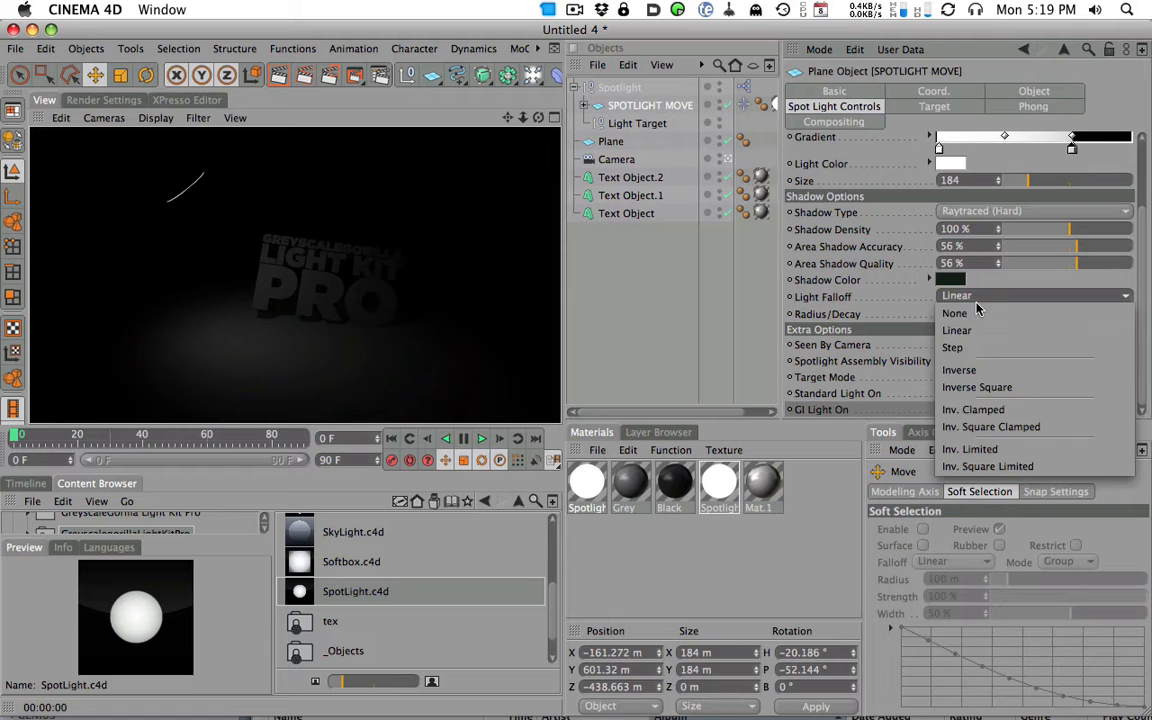
{"action": "left_click", "coordinate": [983, 396]}
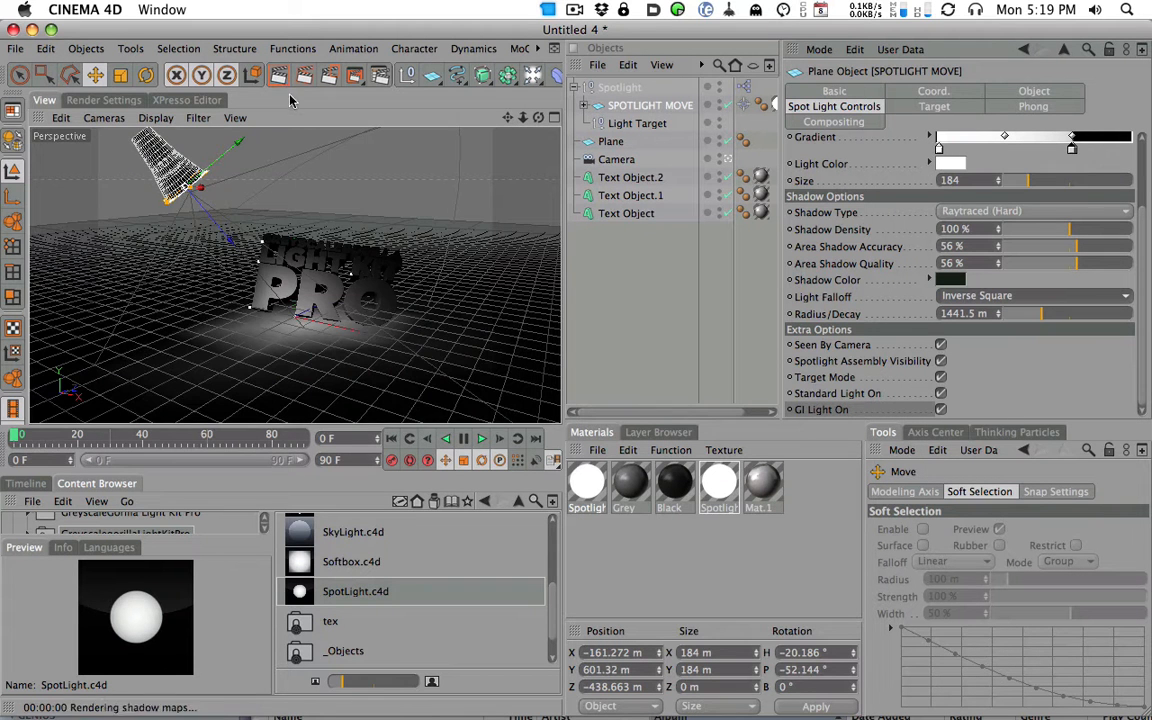
{"action": "left_click", "coordinate": [274, 85]}
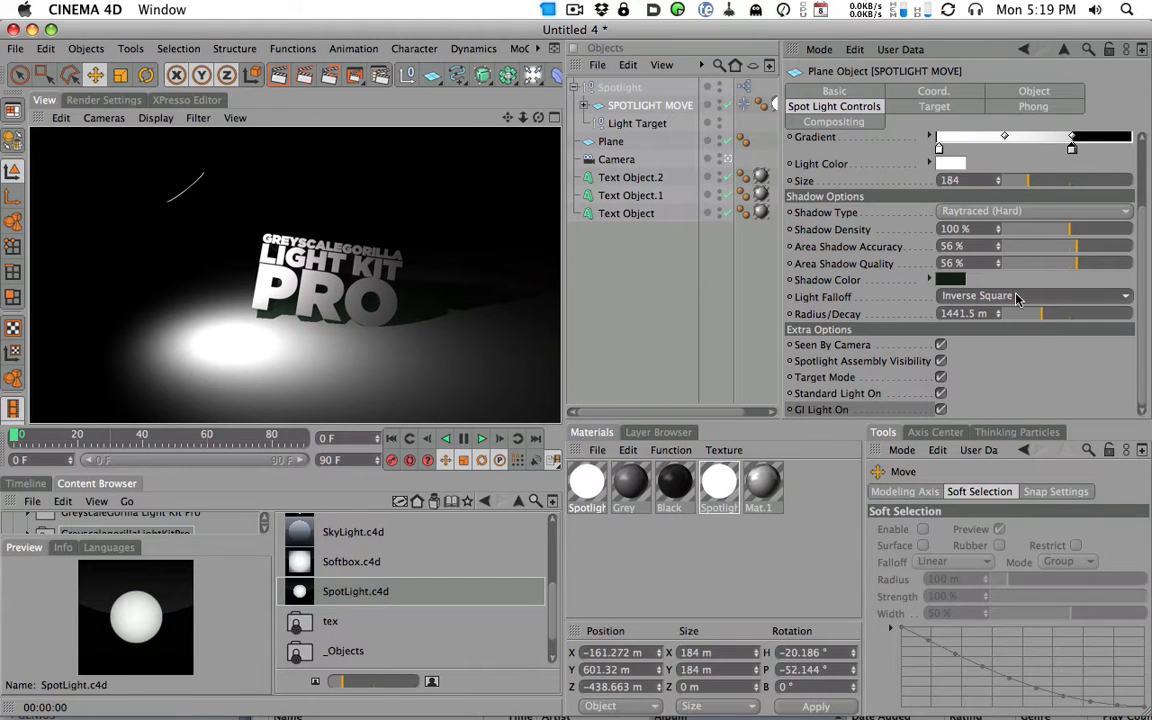
{"action": "left_click", "coordinate": [1047, 297]}
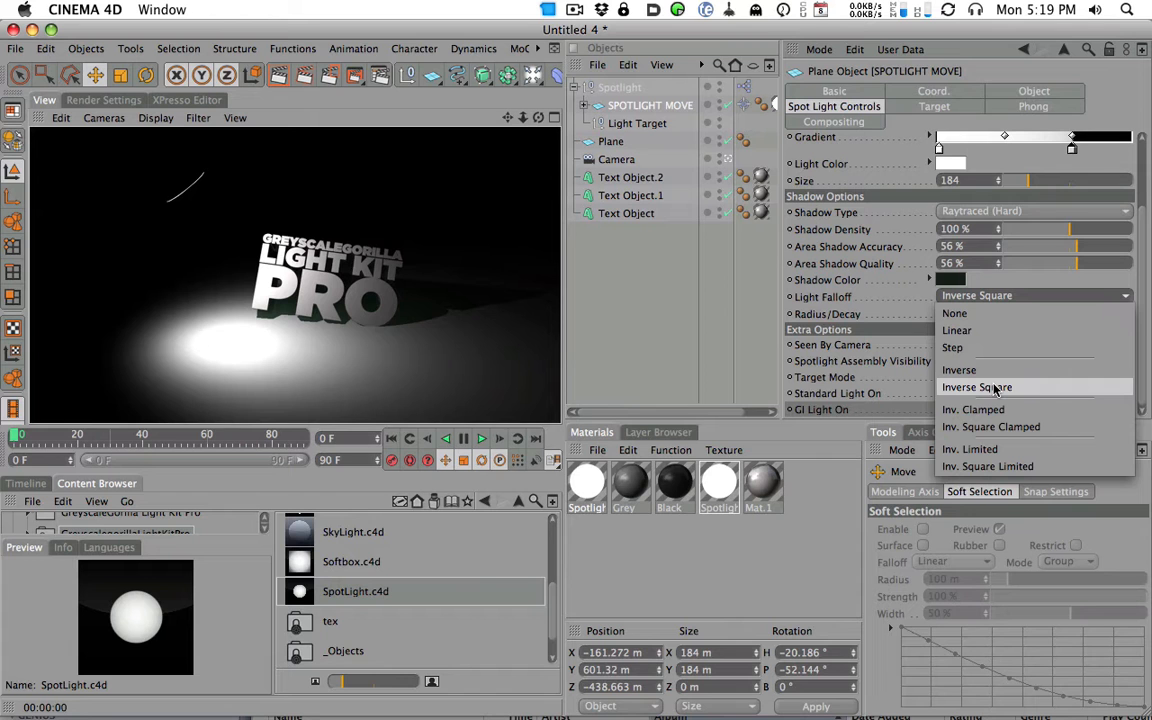
{"action": "left_click", "coordinate": [899, 305]}
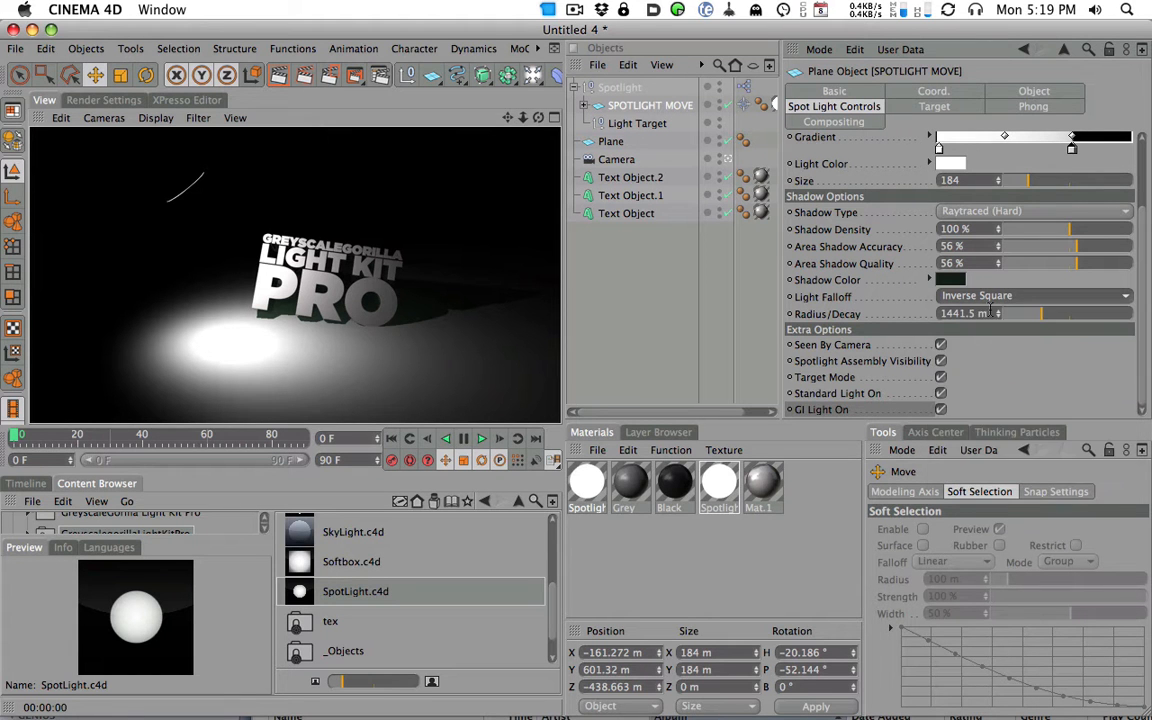
{"action": "left_click", "coordinate": [979, 297]}
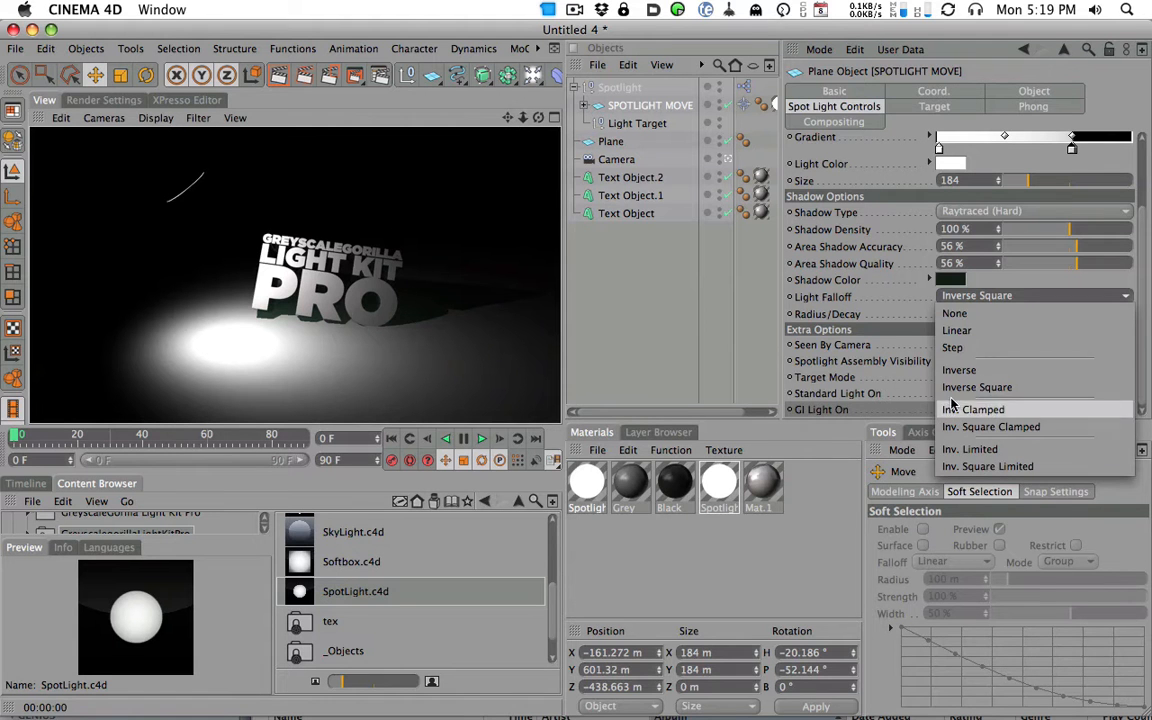
{"action": "left_click", "coordinate": [897, 286]}
Step: Set the spotlight's Light Falloff to Linear and render the view with Radius/Decay at 1259 m and at 3983 m
{"action": "left_click", "coordinate": [979, 297]}
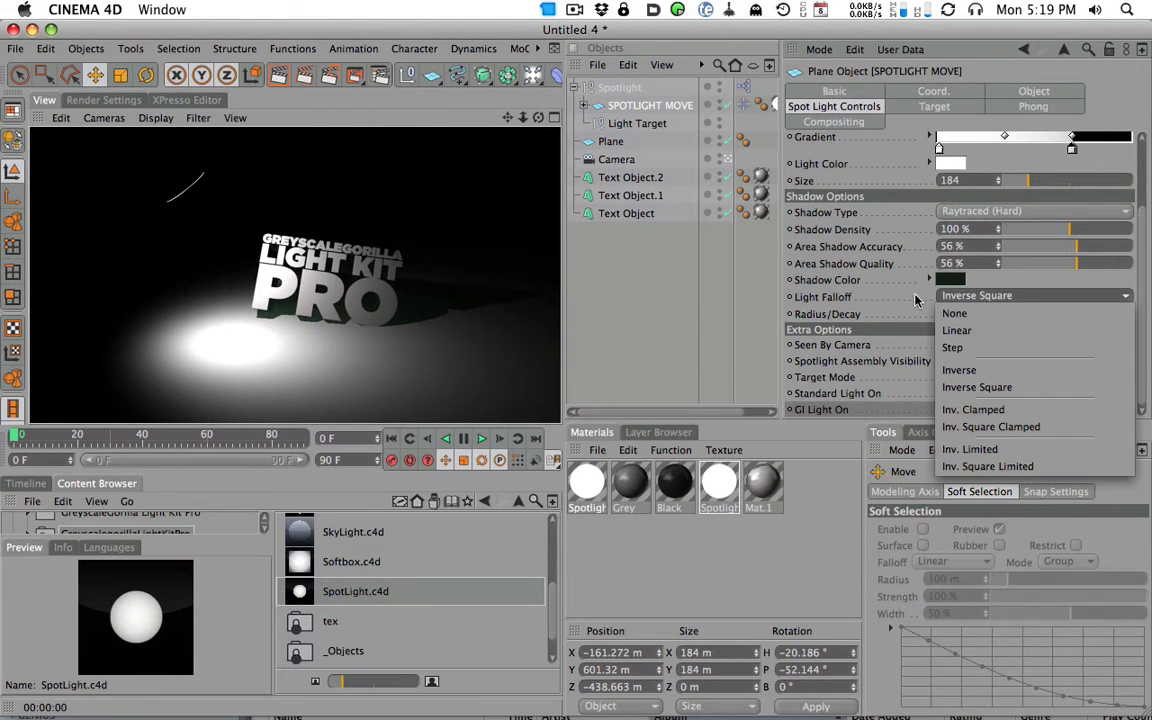
{"action": "left_click", "coordinate": [974, 330]}
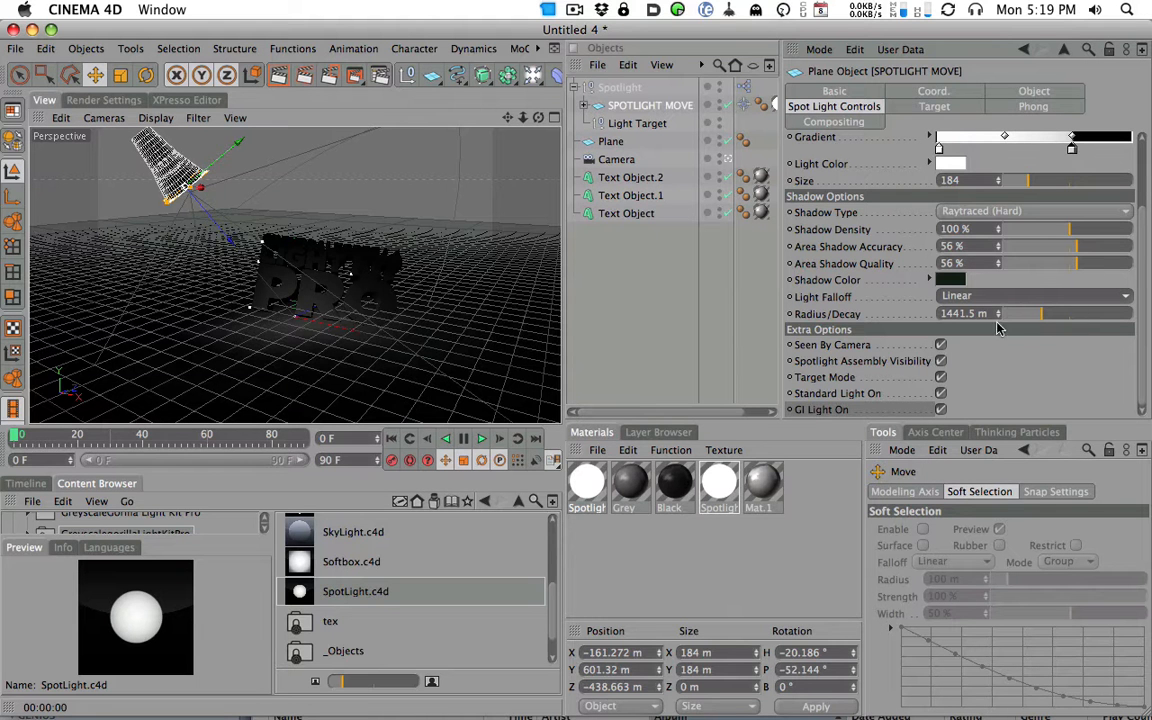
{"action": "mouse_move", "coordinate": [1036, 314]}
{"action": "left_mouse_down"}
{"action": "mouse_move", "coordinate": [1060, 316]}
{"action": "mouse_move", "coordinate": [959, 322]}
{"action": "mouse_move", "coordinate": [1036, 318]}
{"action": "left_mouse_up"}
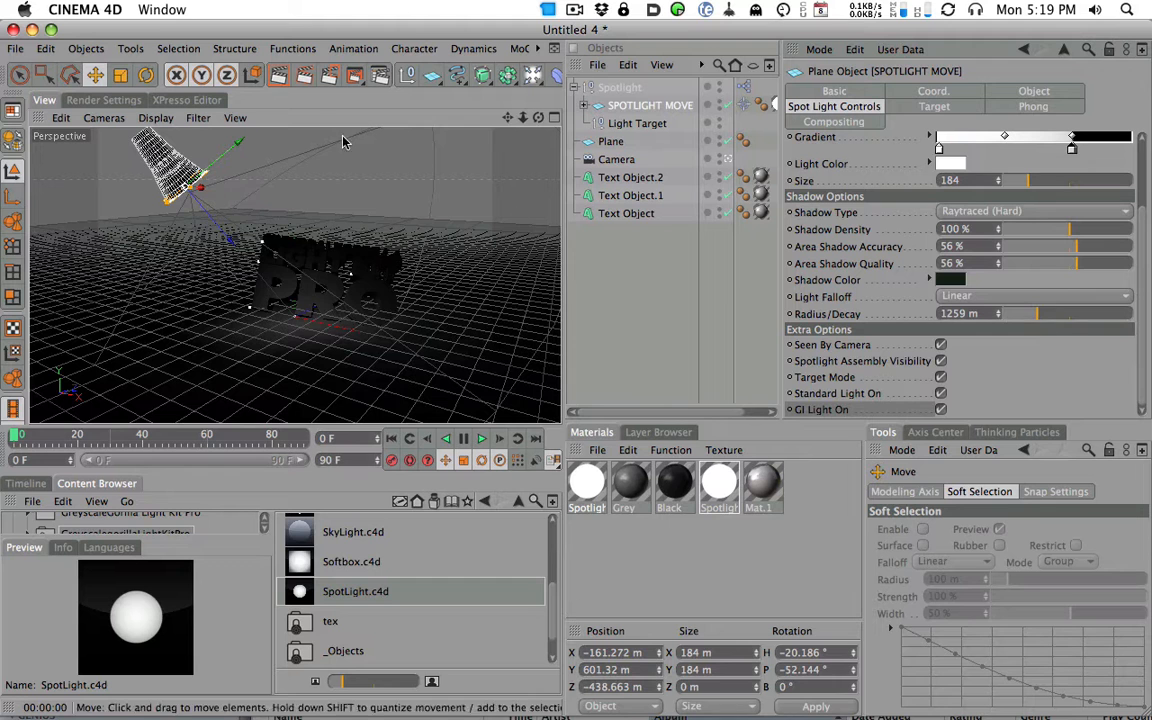
{"action": "left_click", "coordinate": [278, 80]}
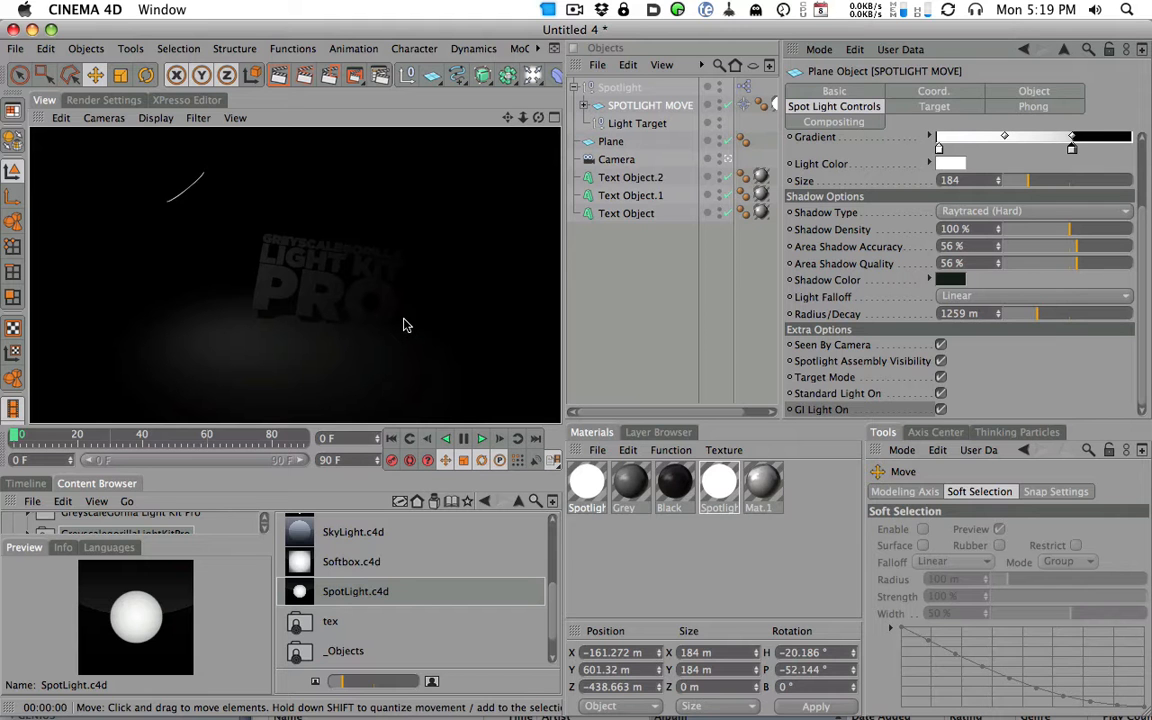
{"action": "left_click_drag", "start_coordinate": [1038, 318], "coordinate": [1108, 316]}
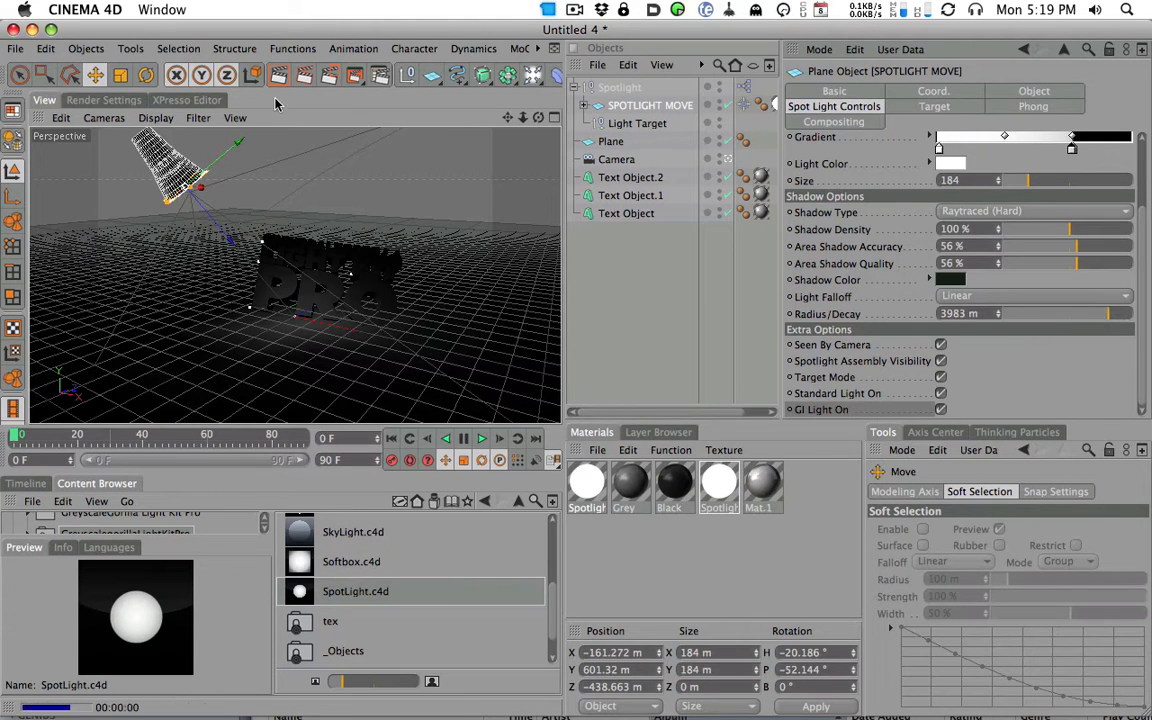
{"action": "left_click", "coordinate": [277, 78]}
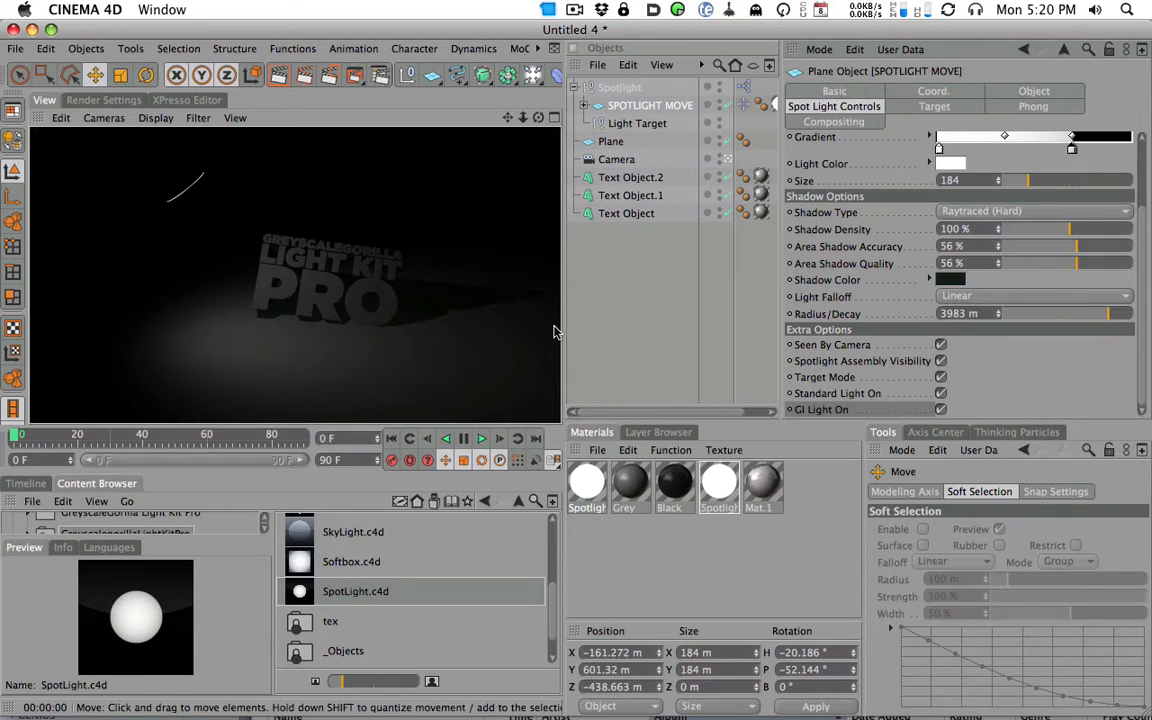
Step: Set the spotlight's Radius/Decay to 1603 m and its Light Falloff to None
{"action": "left_click_drag", "start_coordinate": [1000, 314], "coordinate": [1026, 338]}
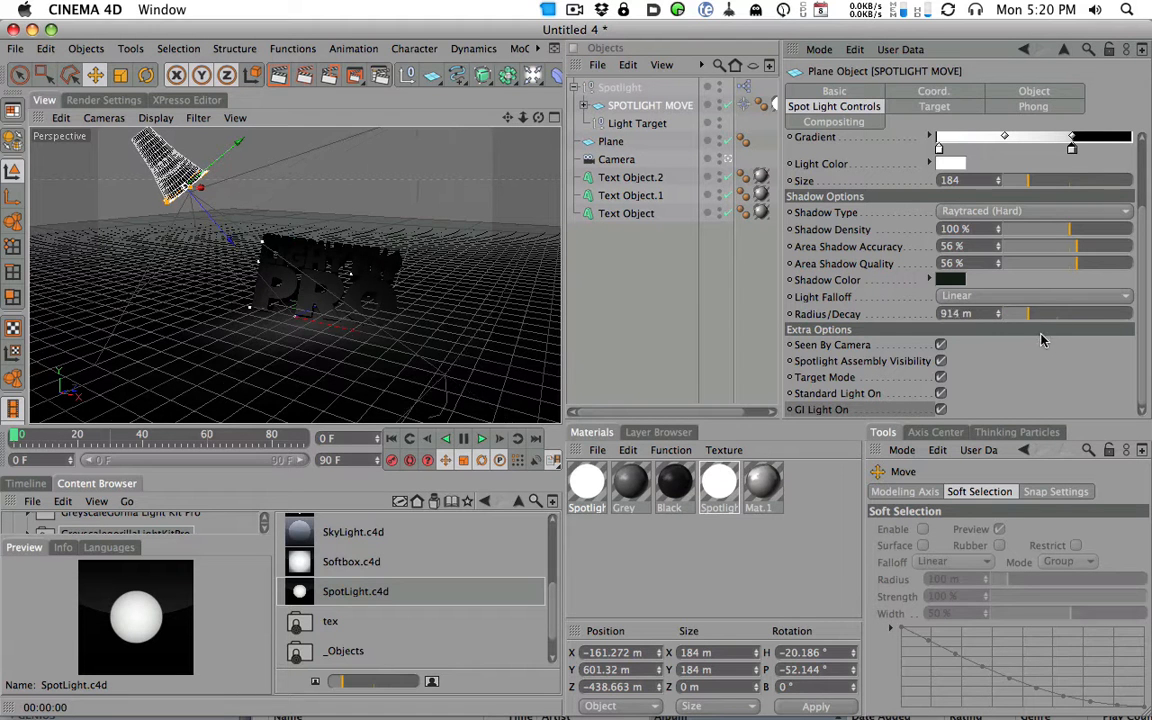
{"action": "left_click", "coordinate": [990, 296]}
{"action": "left_click", "coordinate": [992, 316]}
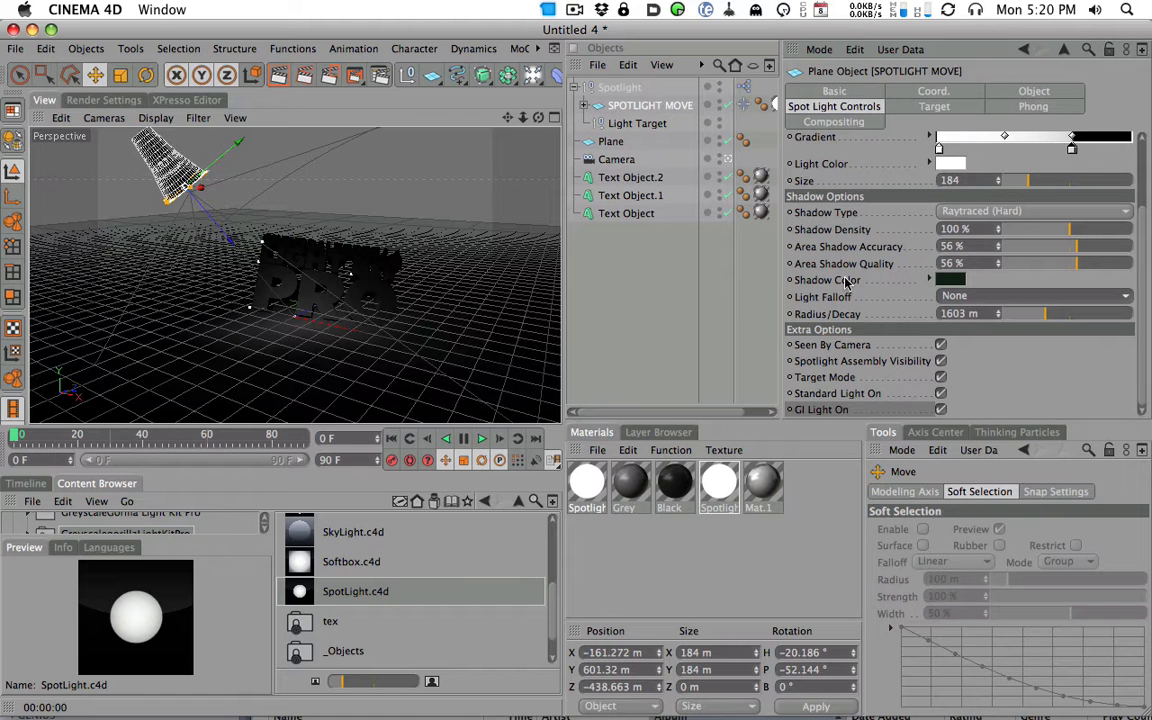
Step: Turn off Seen By Camera for the spotlight, render the view, and turn the option back on
{"action": "left_click_drag", "start_coordinate": [470, 296], "coordinate": [410, 294], "text": "alt"}
{"action": "left_click", "coordinate": [941, 345]}
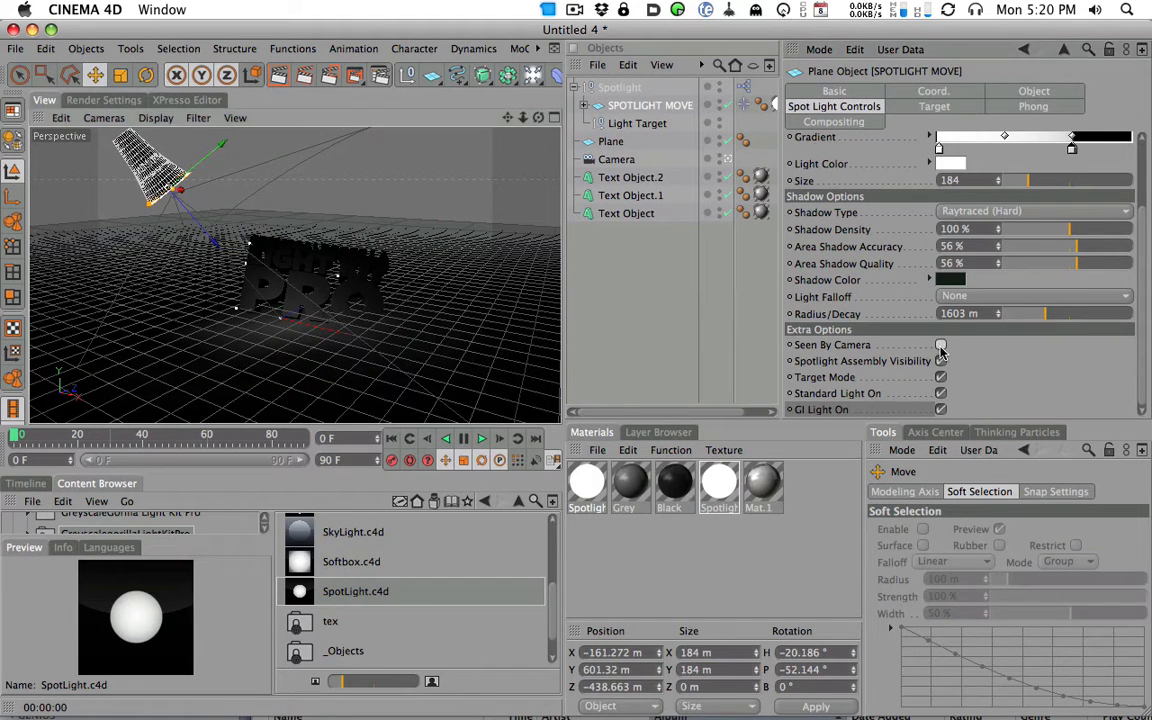
{"action": "left_click", "coordinate": [278, 75]}
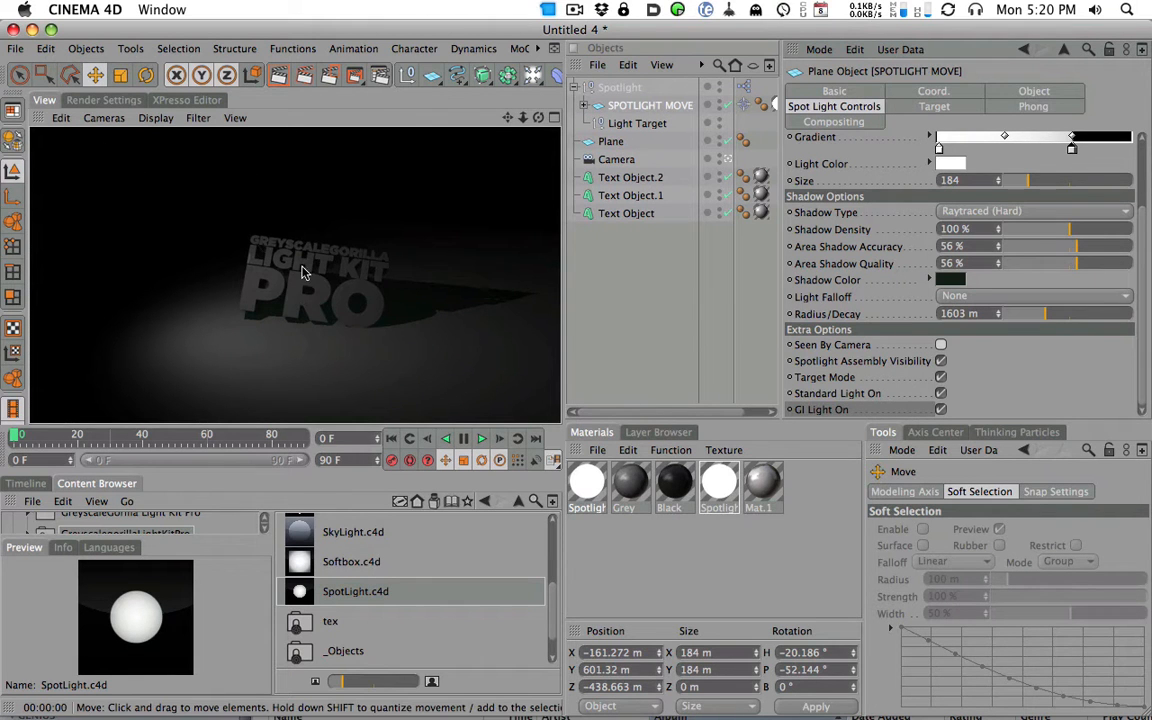
{"action": "left_click", "coordinate": [940, 345]}
Step: Toggle Spotlight Assembly Visibility, render the view with the spotlight housing hidden, and turn the option back on
{"action": "left_click", "coordinate": [941, 362]}
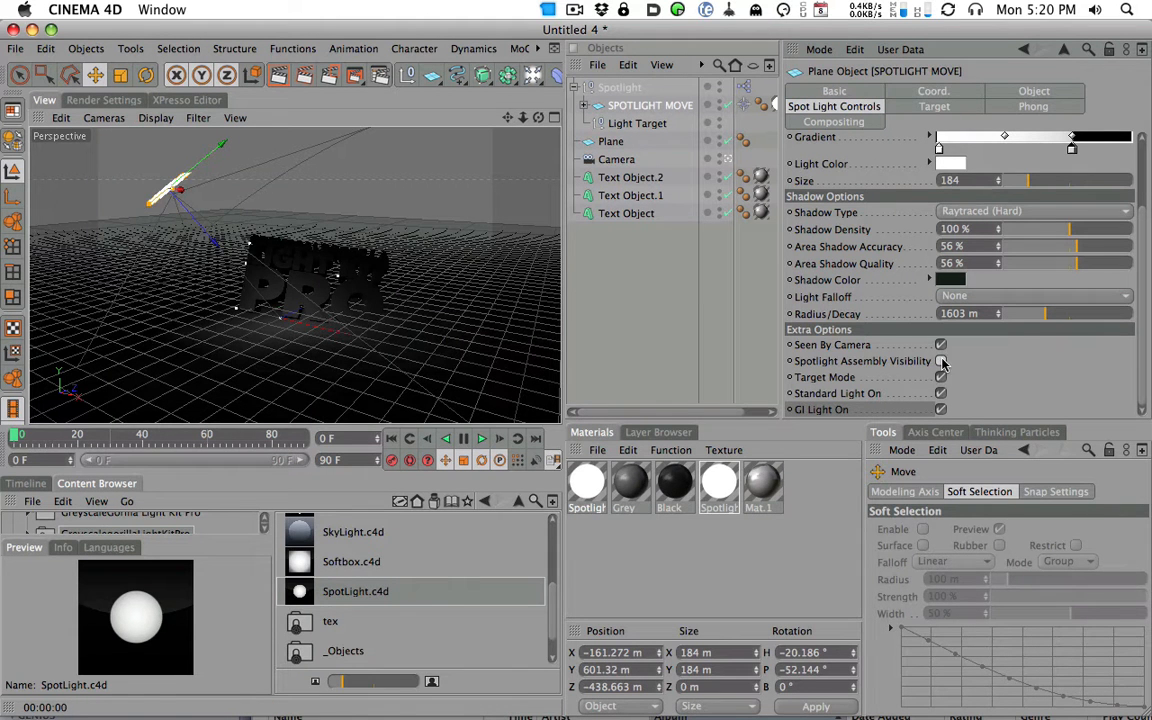
{"action": "left_click", "coordinate": [941, 362]}
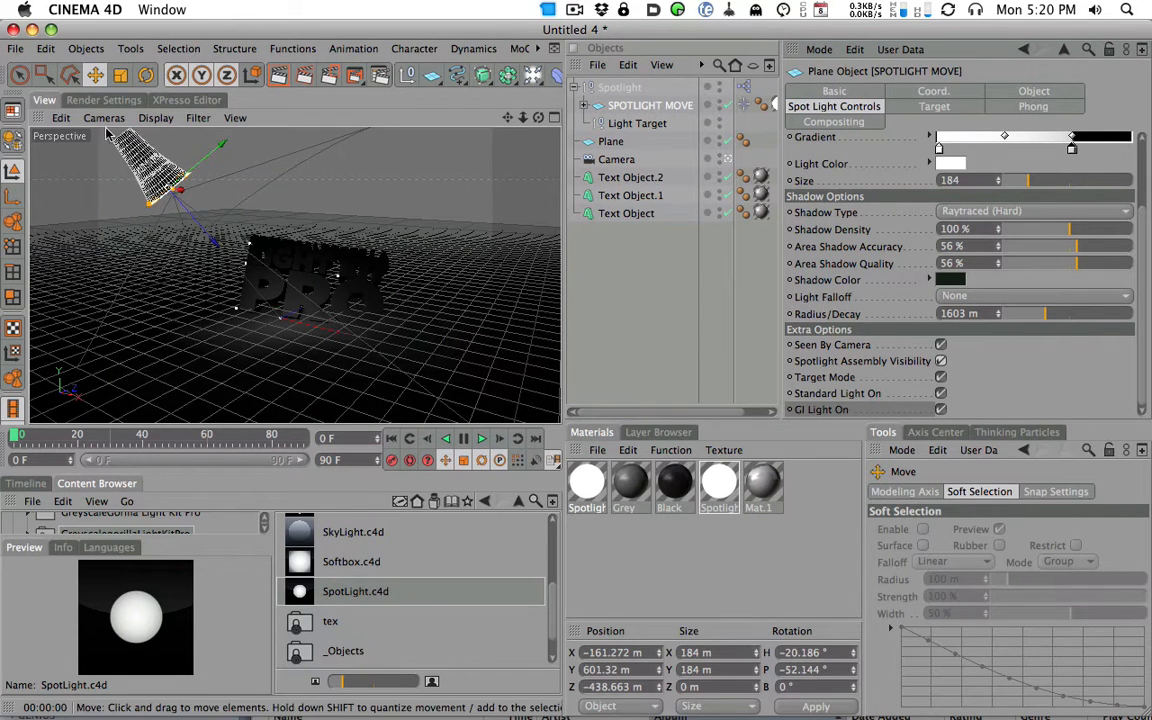
{"action": "left_click", "coordinate": [941, 362]}
{"action": "left_click", "coordinate": [941, 362]}
{"action": "left_click", "coordinate": [941, 362]}
{"action": "left_click", "coordinate": [941, 362]}
{"action": "left_click", "coordinate": [941, 362]}
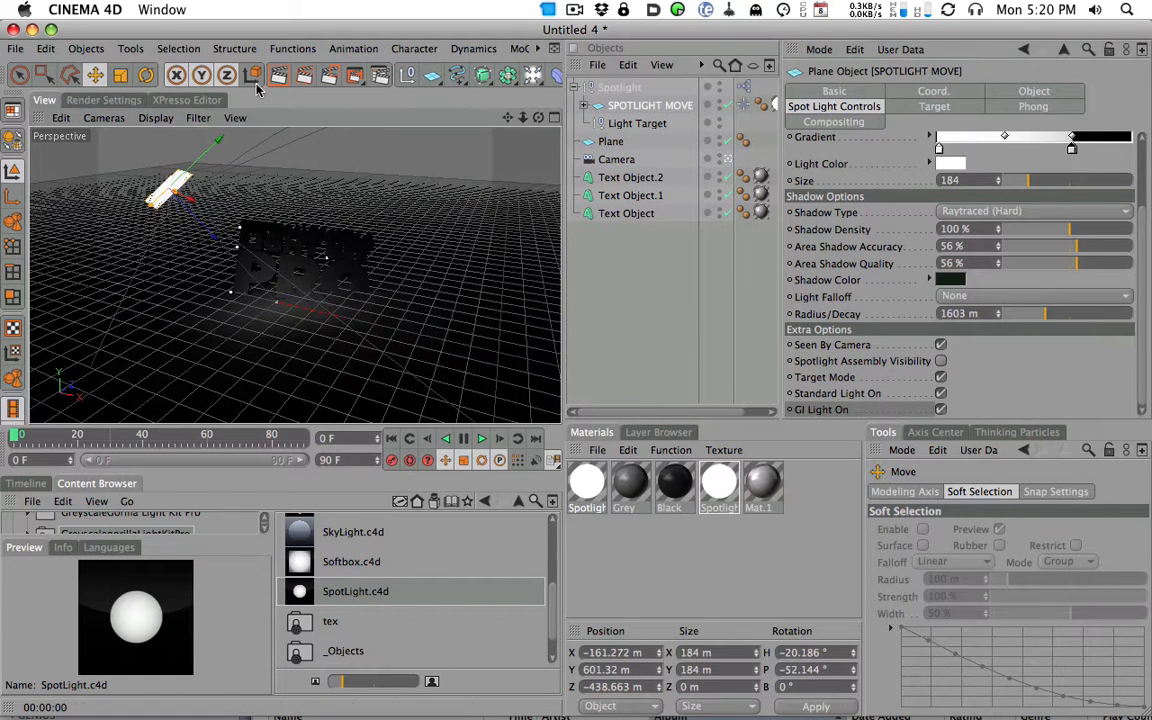
{"action": "left_click", "coordinate": [279, 75]}
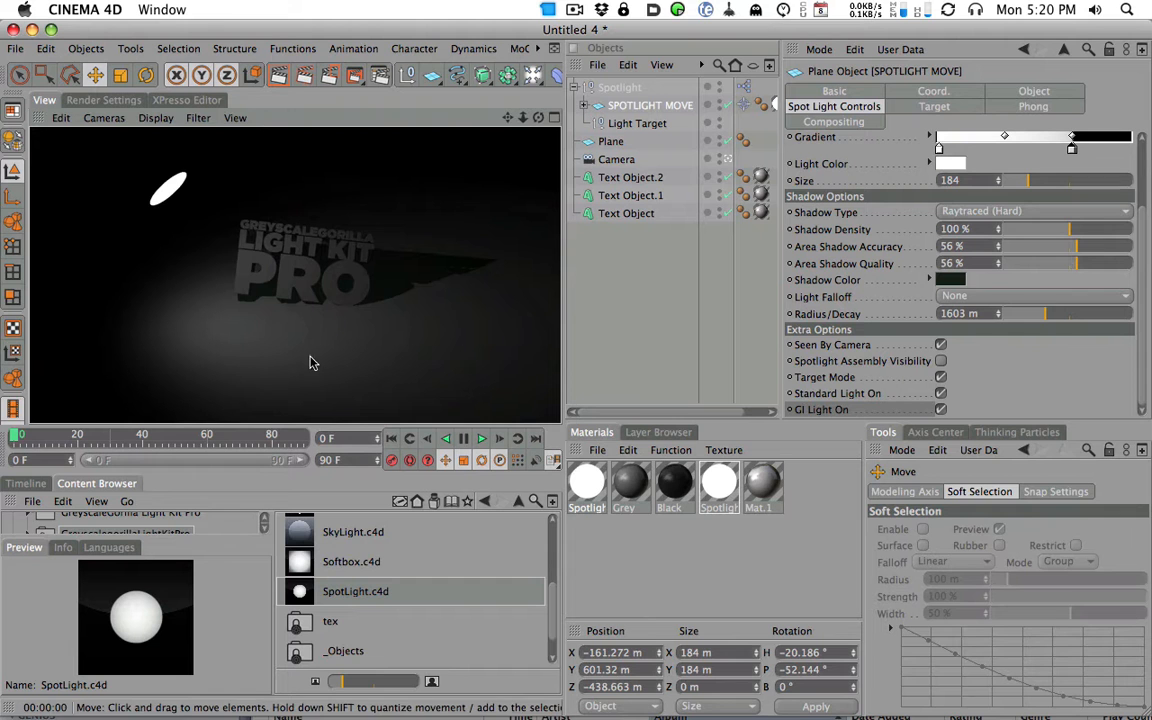
{"action": "left_click", "coordinate": [941, 362]}
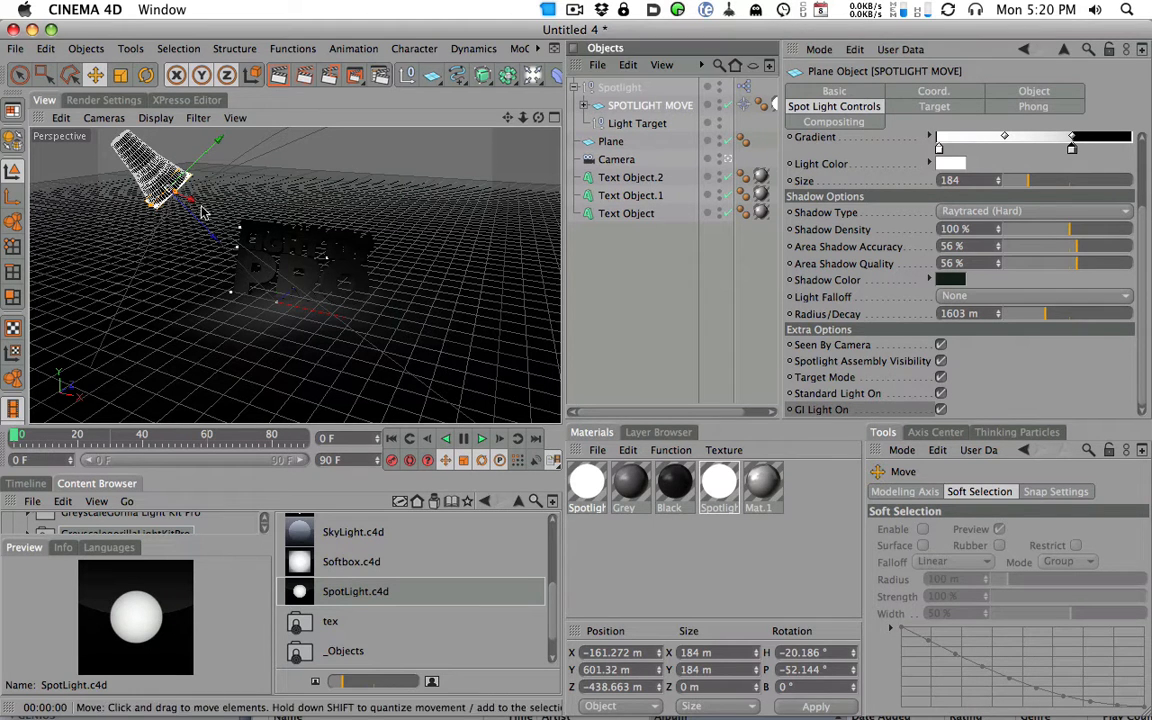
Step: Move the spotlight to about X 116 m, Y 601 m, Z -541 m and try to rotate it with Target Mode on
{"action": "left_click_drag", "start_coordinate": [191, 200], "coordinate": [301, 248]}
{"action": "left_click", "coordinate": [146, 76]}
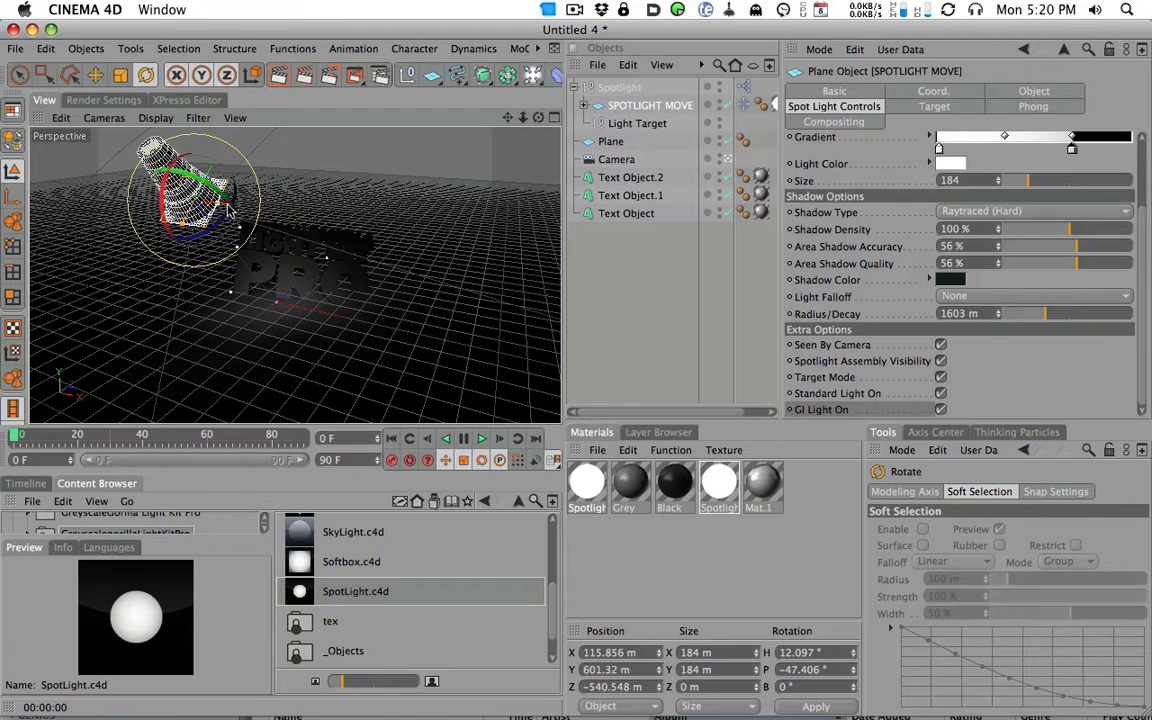
{"action": "left_click_drag", "start_coordinate": [163, 193], "coordinate": [166, 226]}
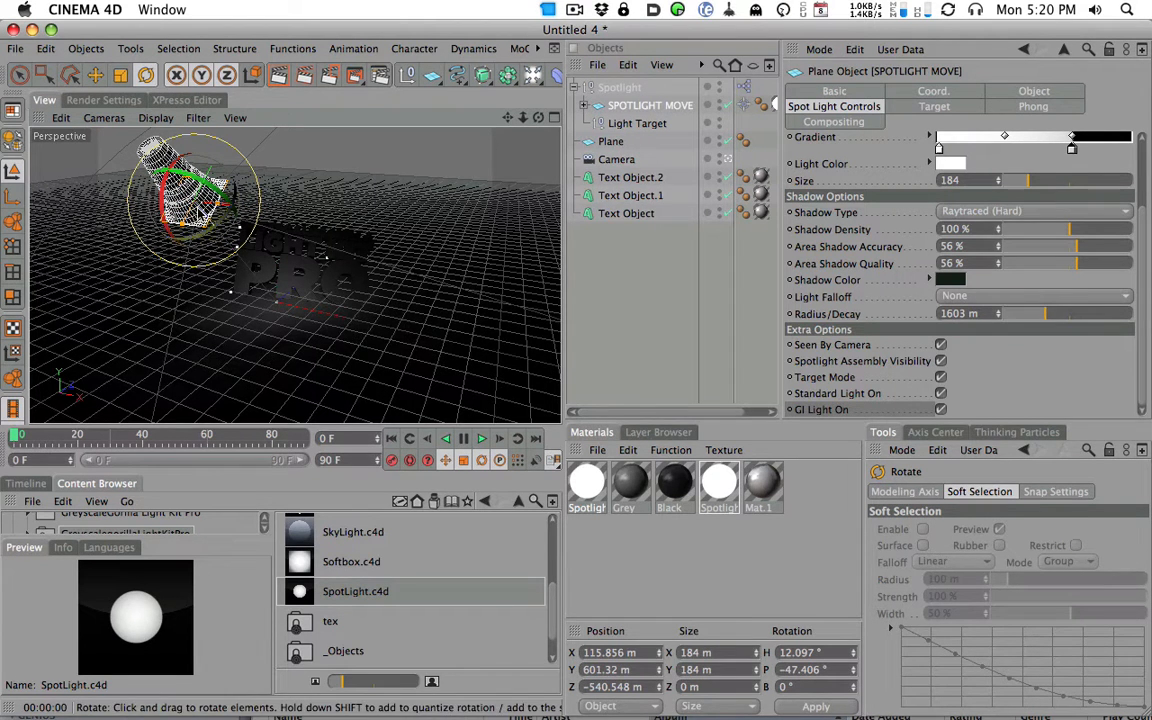
Step: Try moving the Light Target null upward, and undo the move
{"action": "left_click", "coordinate": [632, 123]}
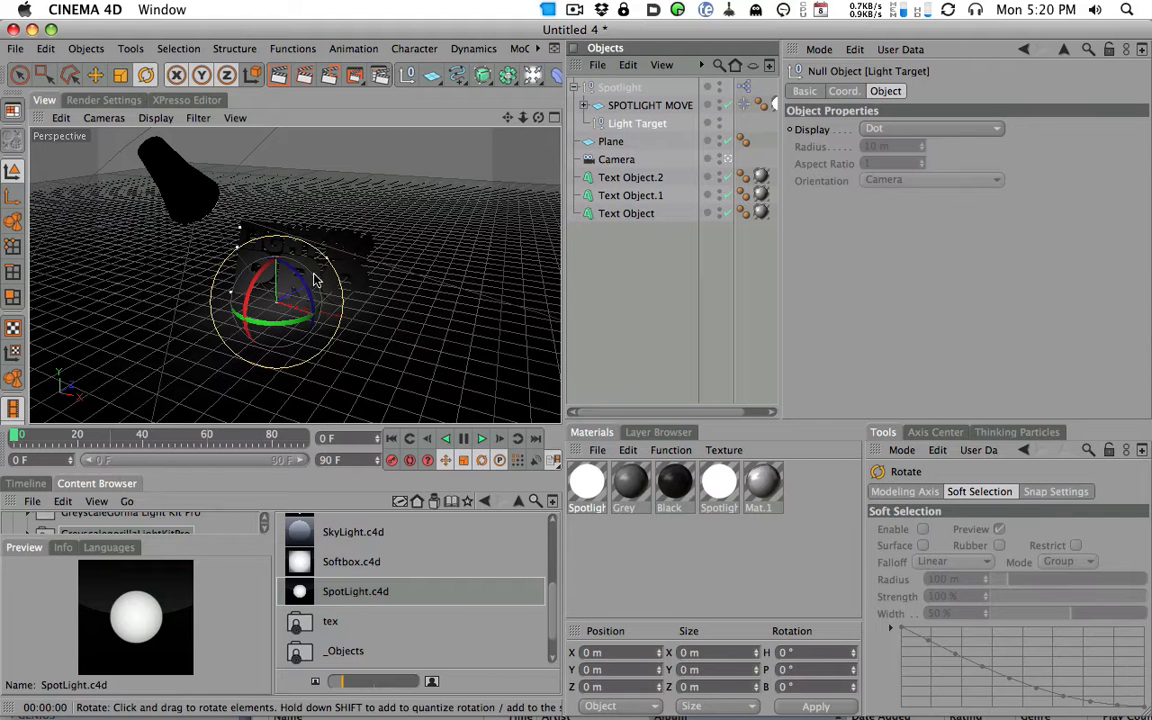
{"action": "left_click", "coordinate": [95, 76]}
{"action": "mouse_move", "coordinate": [275, 255]}
{"action": "left_mouse_down"}
{"action": "mouse_move", "coordinate": [270, 222]}
{"action": "mouse_move", "coordinate": [273, 248]}
{"action": "left_mouse_up"}
{"action": "key", "text": "super+z"}
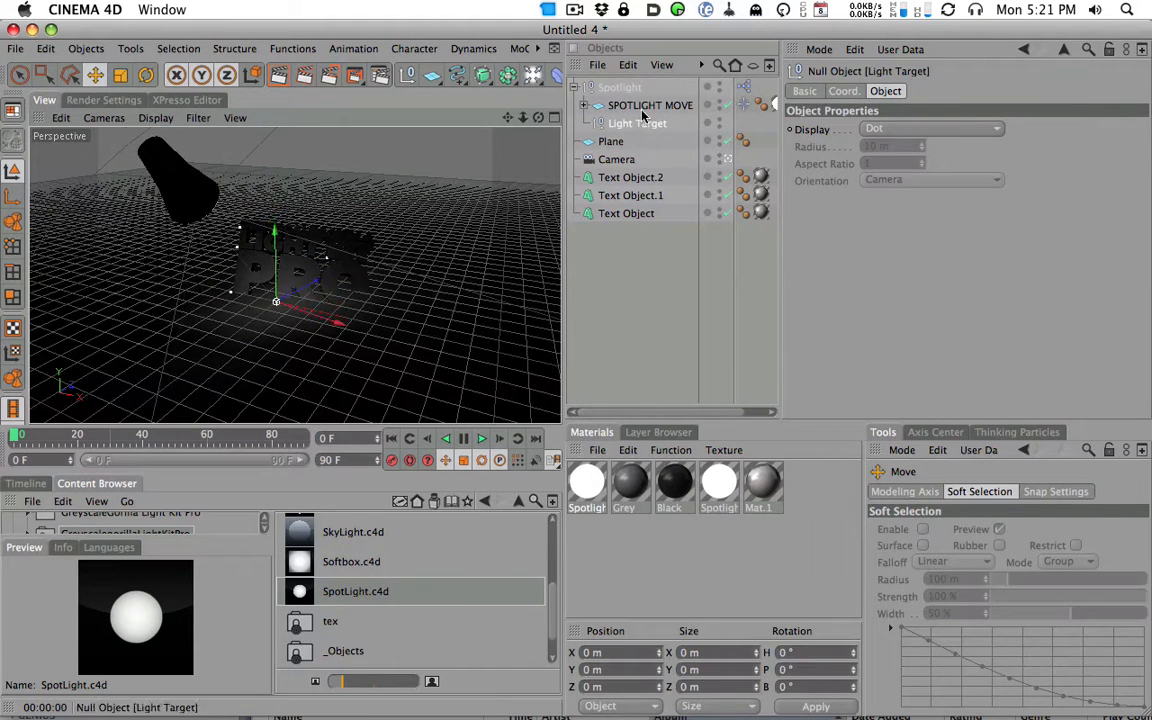
Step: Turn off Target Mode for the SPOTLIGHT MOVE object and rotate it freely to about H 14°, P -23°
{"action": "left_click", "coordinate": [632, 108]}
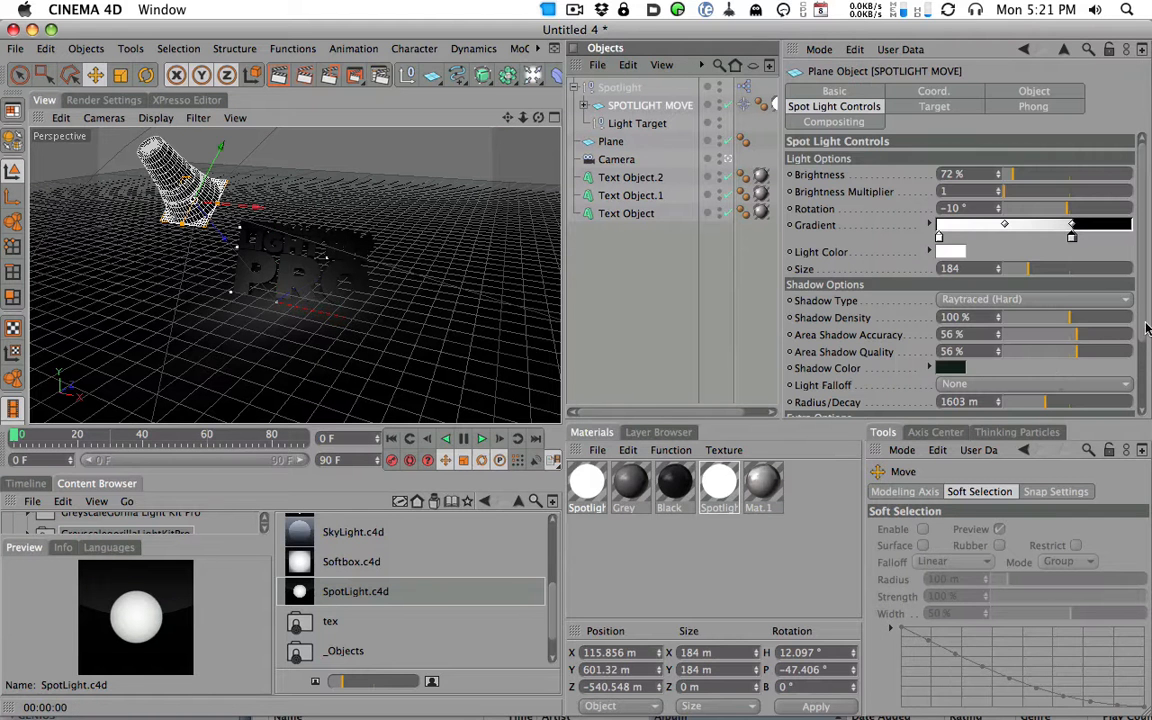
{"action": "scroll", "coordinate": [913, 377], "scroll_direction": "down", "scroll_amount": 3}
{"action": "left_click", "coordinate": [940, 378]}
{"action": "left_click", "coordinate": [145, 75]}
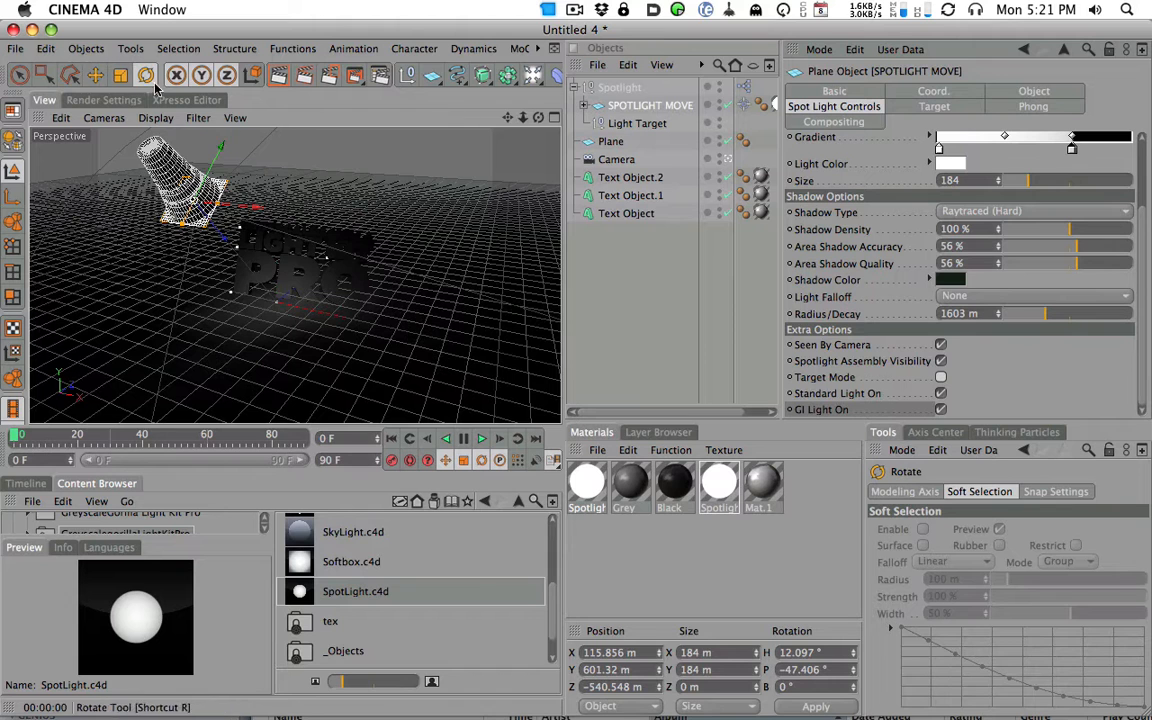
{"action": "left_click_drag", "start_coordinate": [195, 190], "coordinate": [101, 222]}
{"action": "left_click_drag", "start_coordinate": [175, 214], "coordinate": [150, 252]}
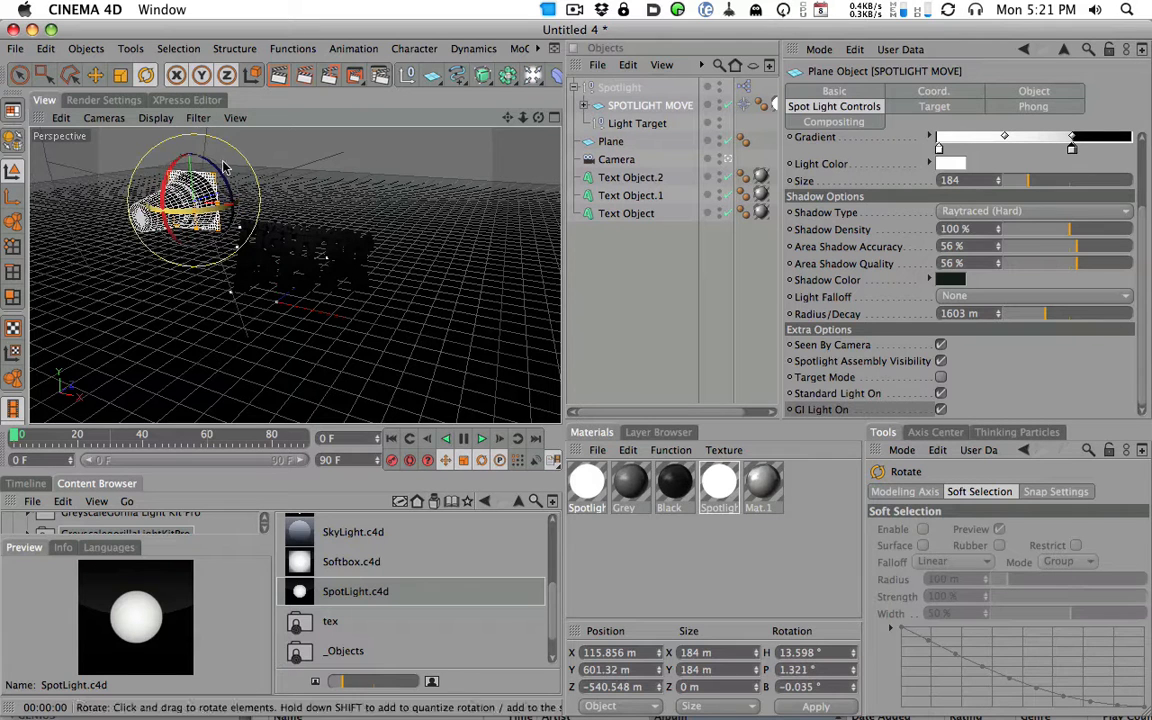
{"action": "left_click_drag", "start_coordinate": [167, 187], "coordinate": [200, 131]}
{"action": "left_click_drag", "start_coordinate": [154, 420], "coordinate": [145, 324]}
Step: Move the spotlight past the far end of the text to about X 831 m, Y 602 m, Z -368 m, and pitch it to about -84°
{"action": "left_click", "coordinate": [97, 76]}
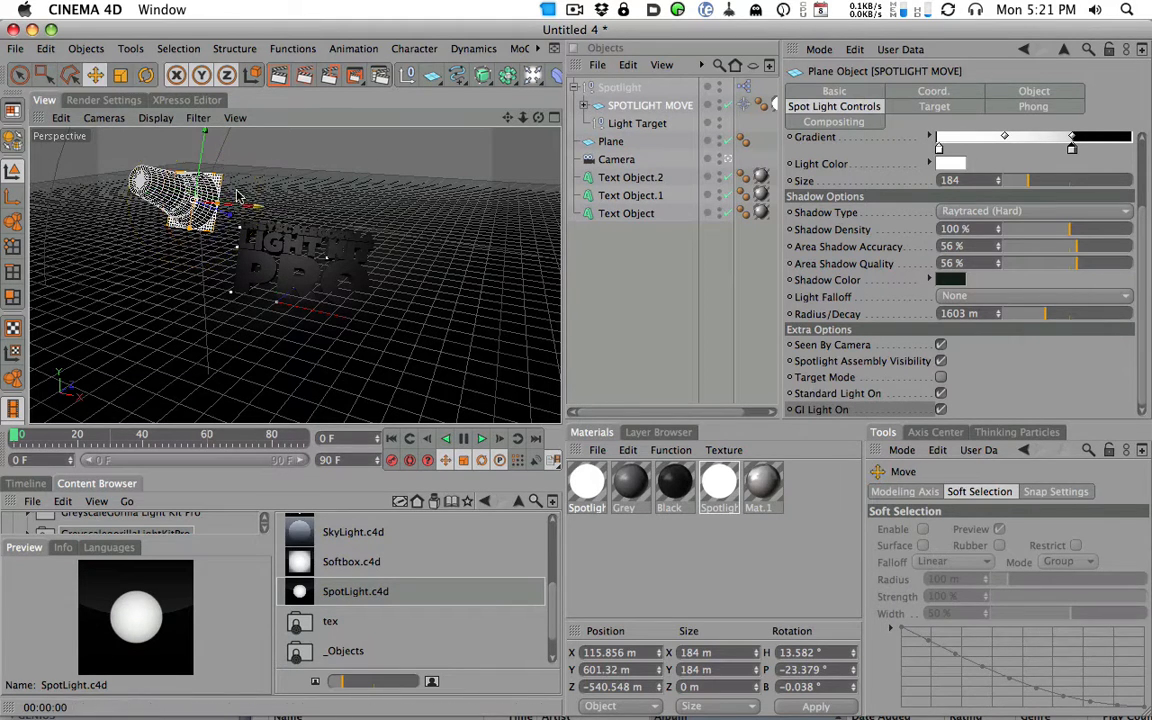
{"action": "left_click_drag", "start_coordinate": [246, 206], "coordinate": [420, 640]}
{"action": "left_click", "coordinate": [146, 76]}
Step: Turn Target Mode back on and move the spotlight to about X 420 m, Y 512 m, Z -938 m
{"action": "left_click", "coordinate": [941, 378]}
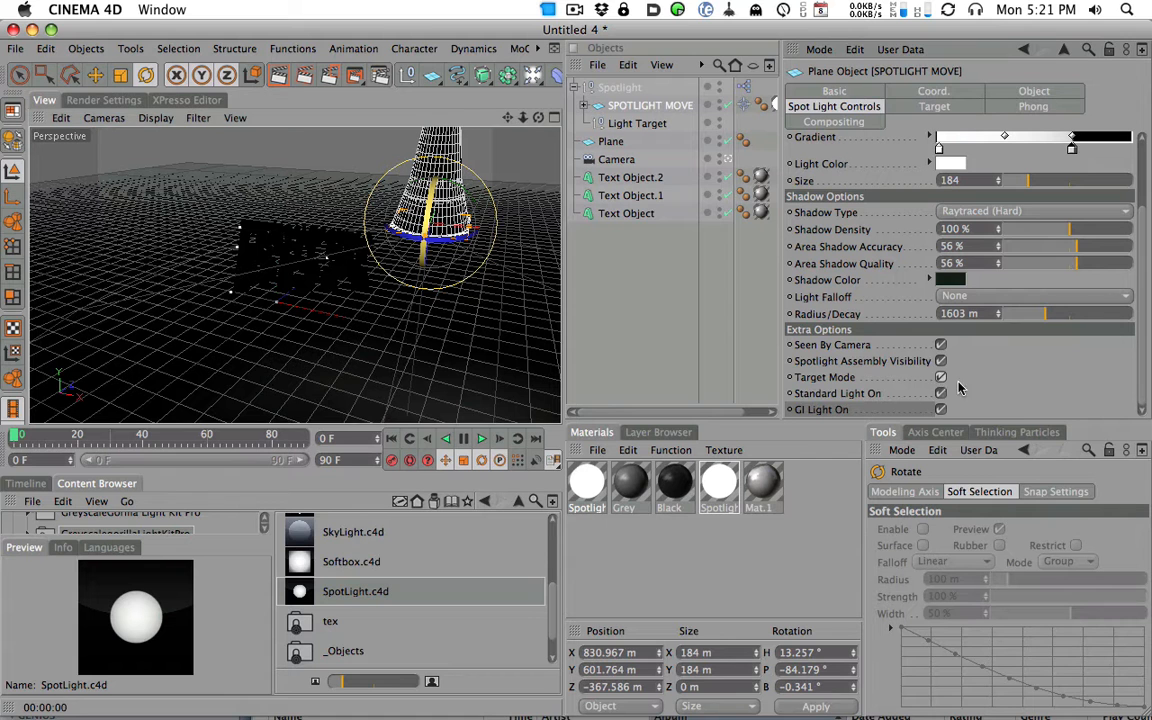
{"action": "left_click", "coordinate": [97, 76]}
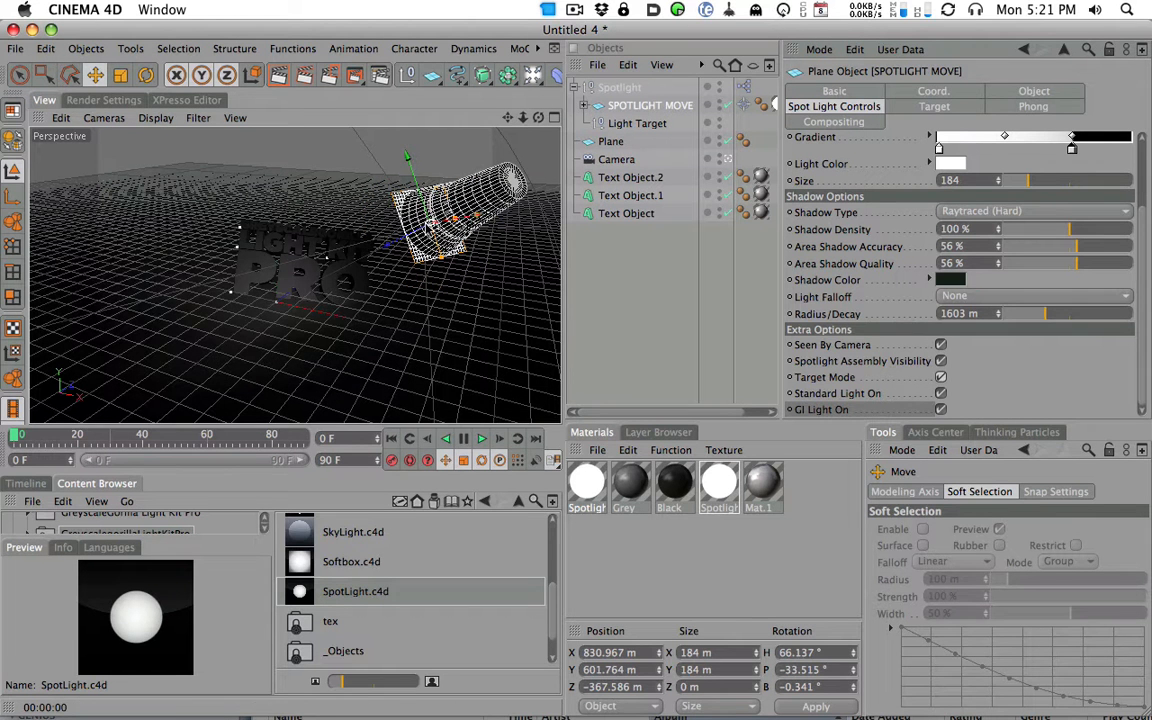
{"action": "left_click_drag", "start_coordinate": [370, 212], "coordinate": [304, 265]}
{"action": "left_click_drag", "start_coordinate": [295, 186], "coordinate": [293, 212]}
{"action": "left_click_drag", "start_coordinate": [360, 289], "coordinate": [298, 280]}
Step: Render a wider view from another angle showing both the spotlight and the text, and inspect the spotlight from its side
{"action": "left_click_drag", "start_coordinate": [338, 214], "coordinate": [496, 213], "text": "alt"}
{"action": "right_click_drag", "start_coordinate": [345, 305], "coordinate": [248, 307], "text": "alt"}
{"action": "left_click_drag", "start_coordinate": [323, 276], "coordinate": [350, 322], "text": "alt"}
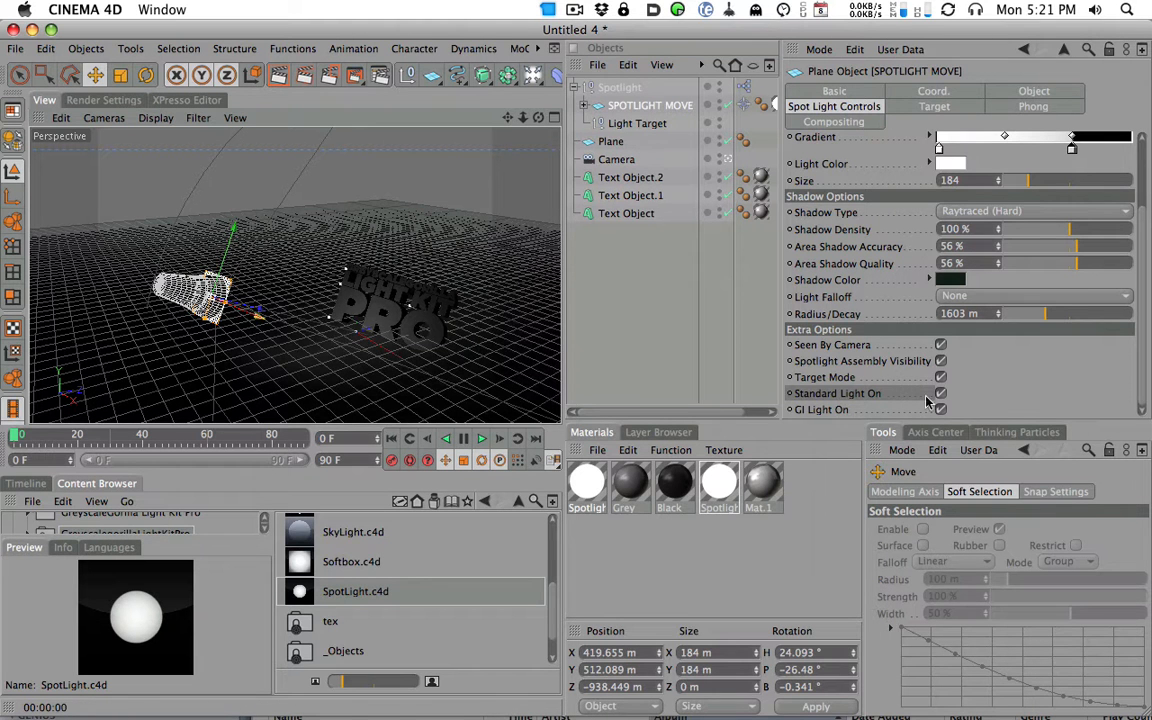
{"action": "middle_click_drag", "start_coordinate": [455, 318], "coordinate": [410, 262], "text": "alt"}
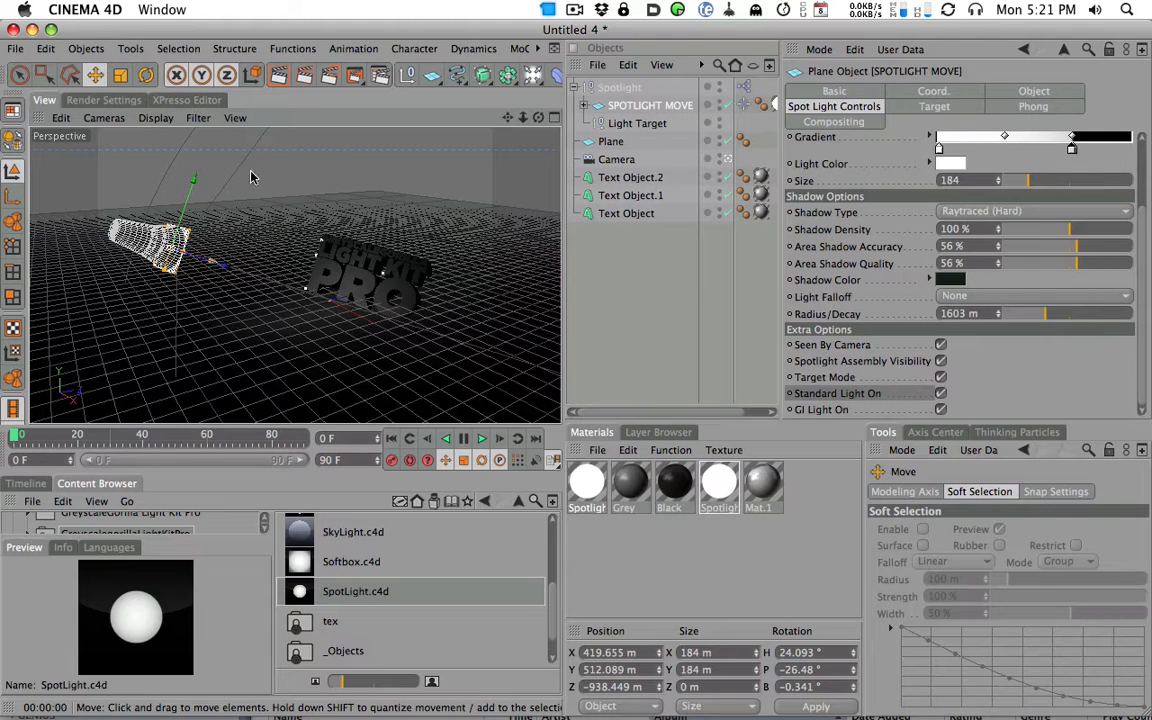
{"action": "left_click", "coordinate": [279, 76]}
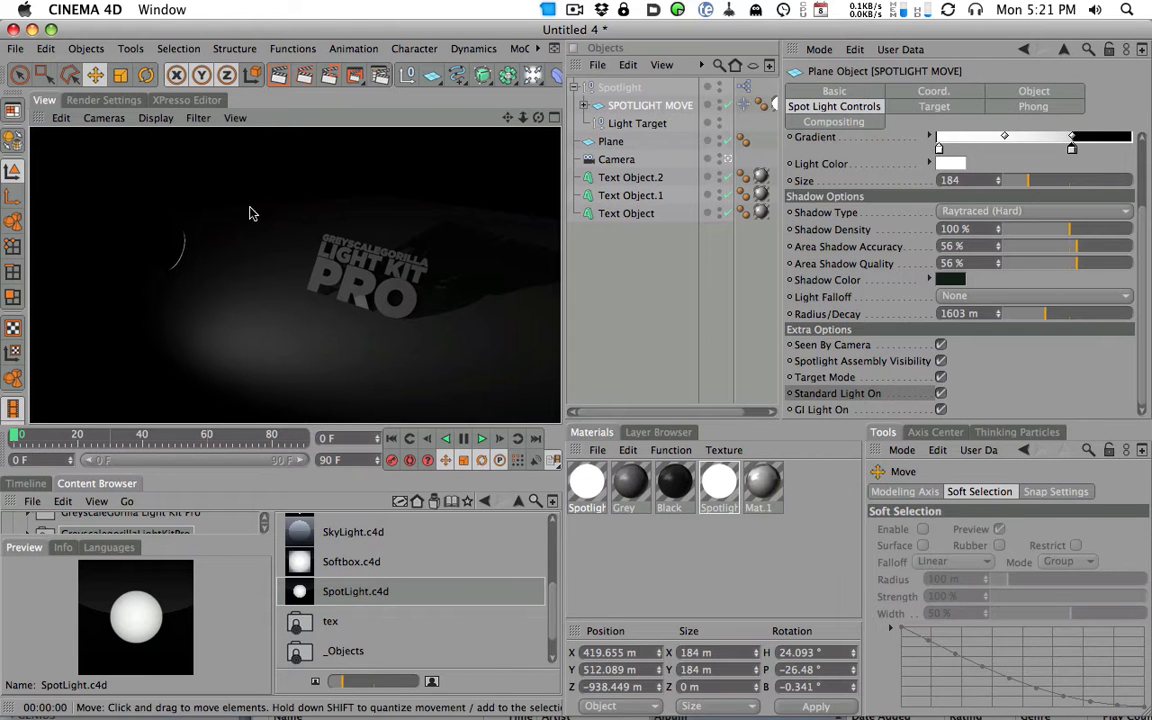
{"action": "left_click_drag", "start_coordinate": [184, 243], "coordinate": [167, 280], "text": "alt"}
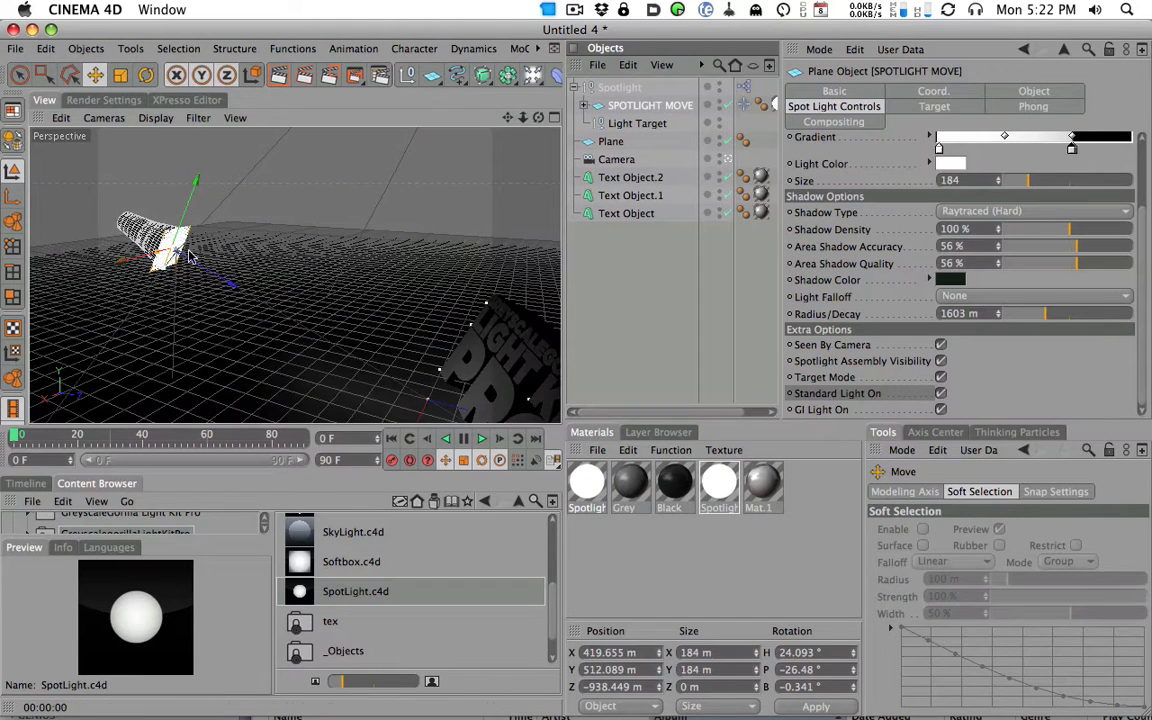
Step: Render a side view of the spotlight and the text with both the standard and GI lights on
{"action": "left_click_drag", "start_coordinate": [437, 252], "coordinate": [160, 235], "text": "alt"}
{"action": "left_click", "coordinate": [278, 78]}
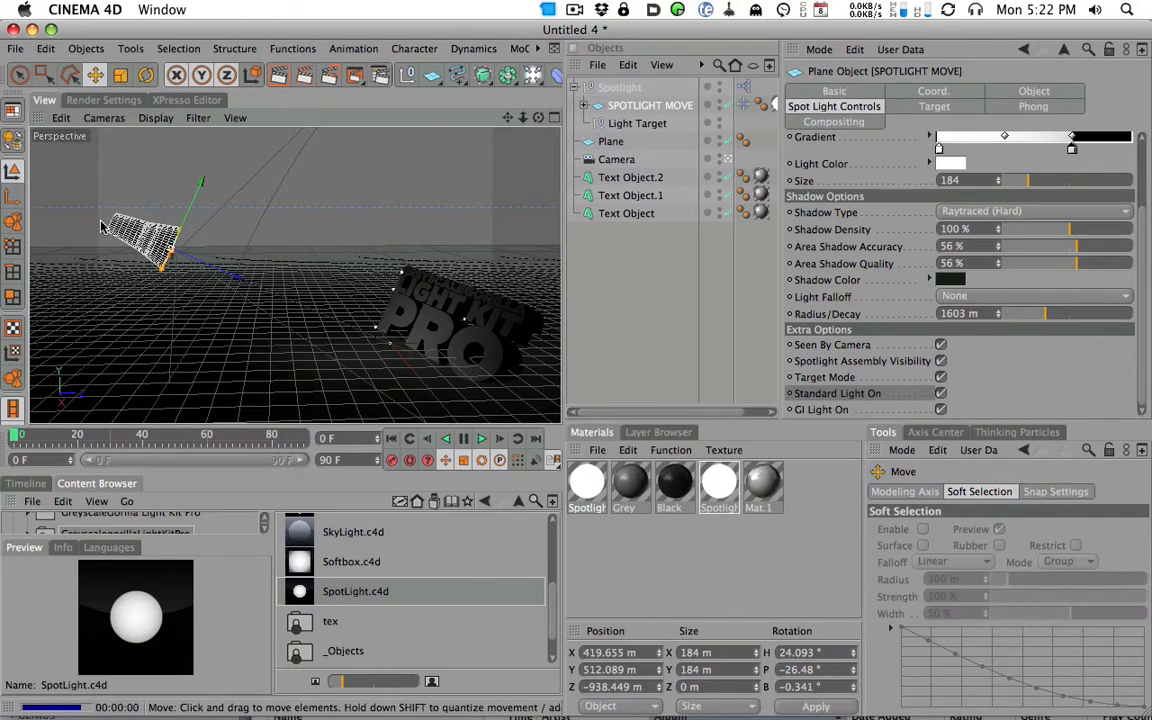
{"action": "left_click_drag", "start_coordinate": [432, 236], "coordinate": [390, 223], "text": "alt"}
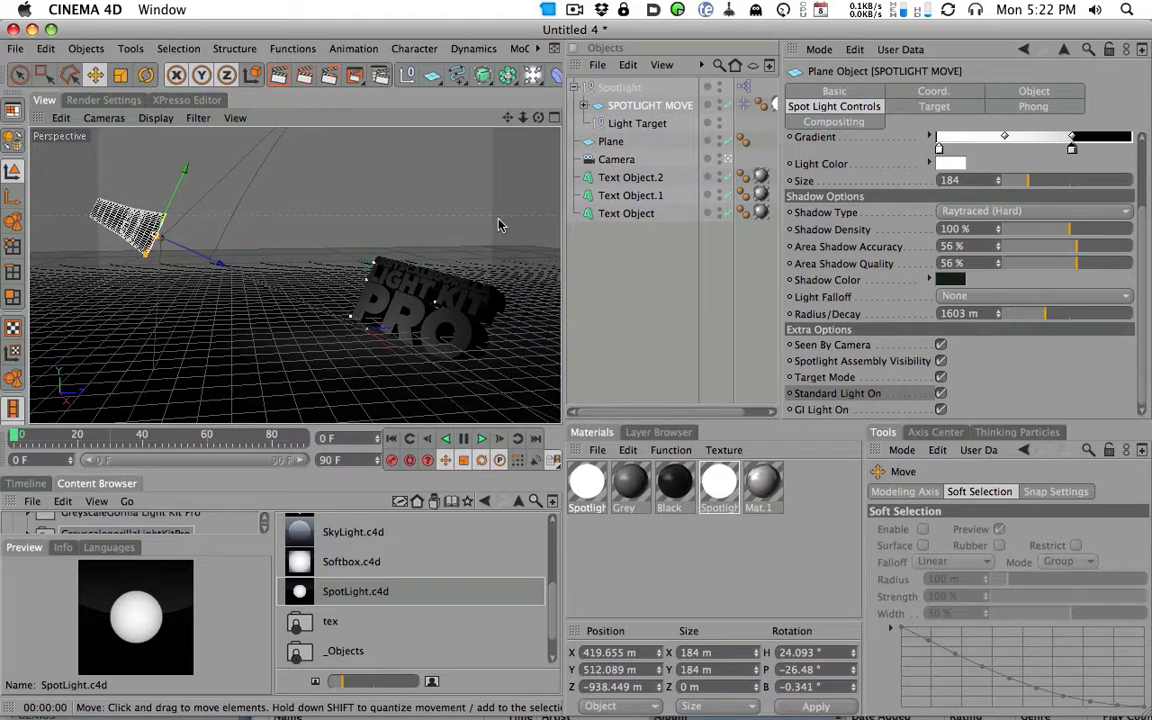
Step: Test-render the scene with Standard Light On disabled so only the GI light contributes, and re-enable the standard light
{"action": "left_click", "coordinate": [941, 393]}
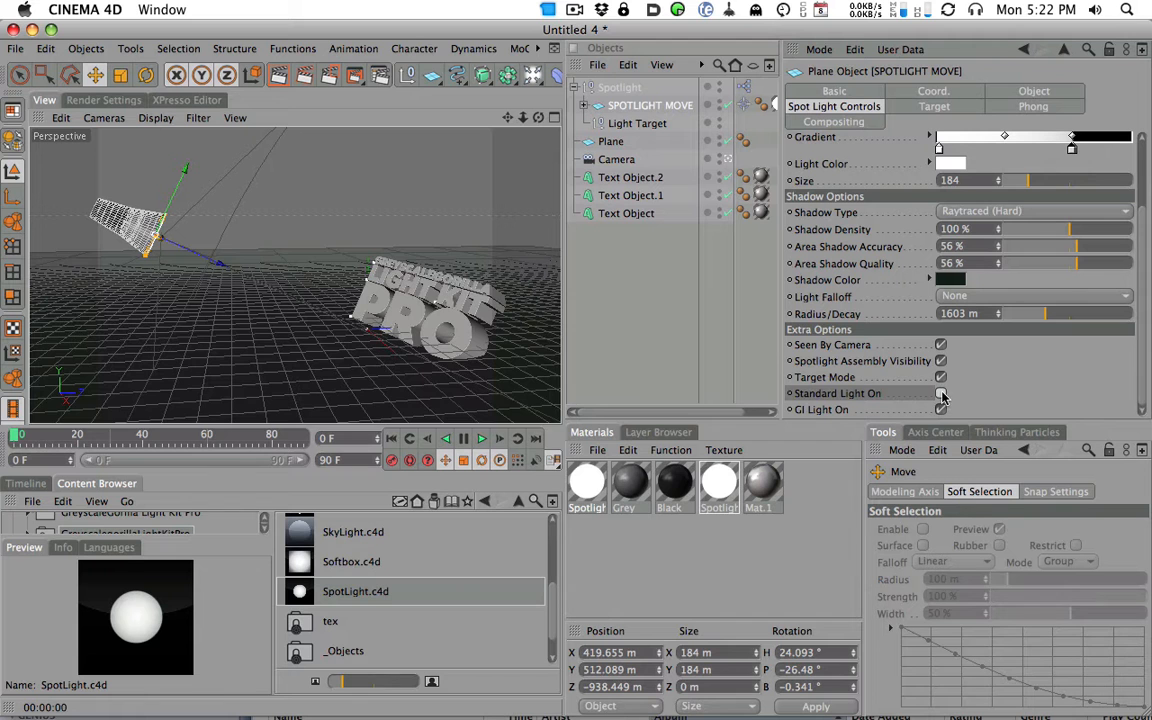
{"action": "left_click", "coordinate": [941, 393]}
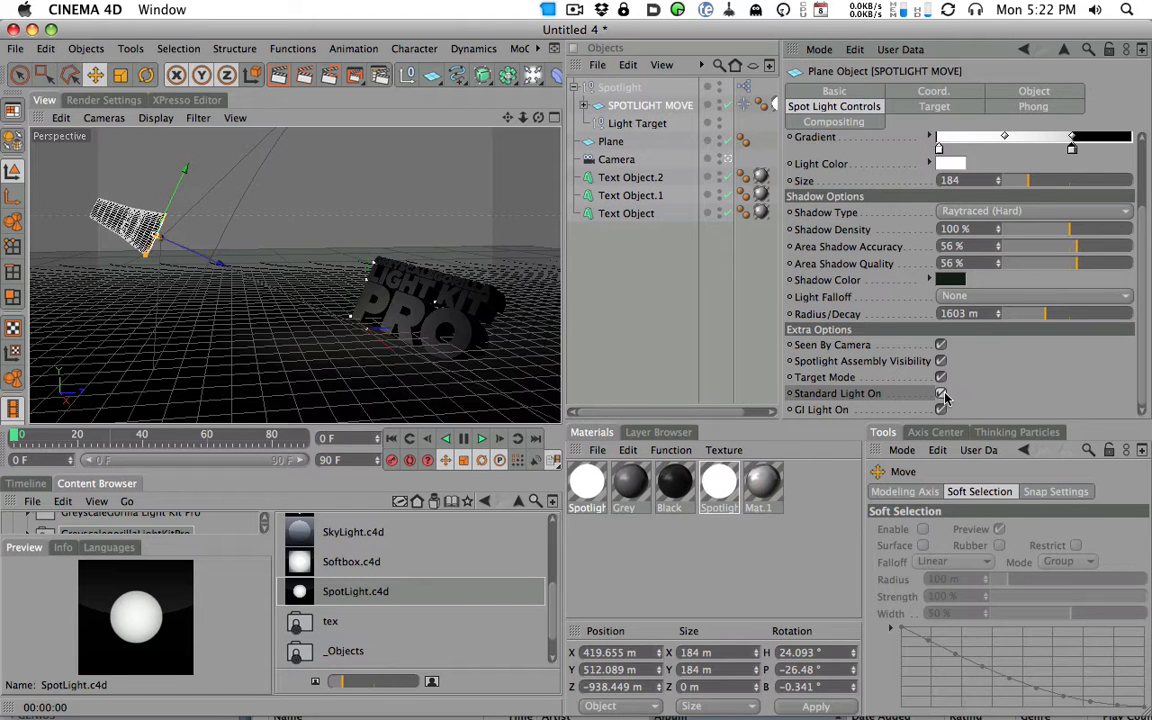
{"action": "left_click", "coordinate": [941, 393]}
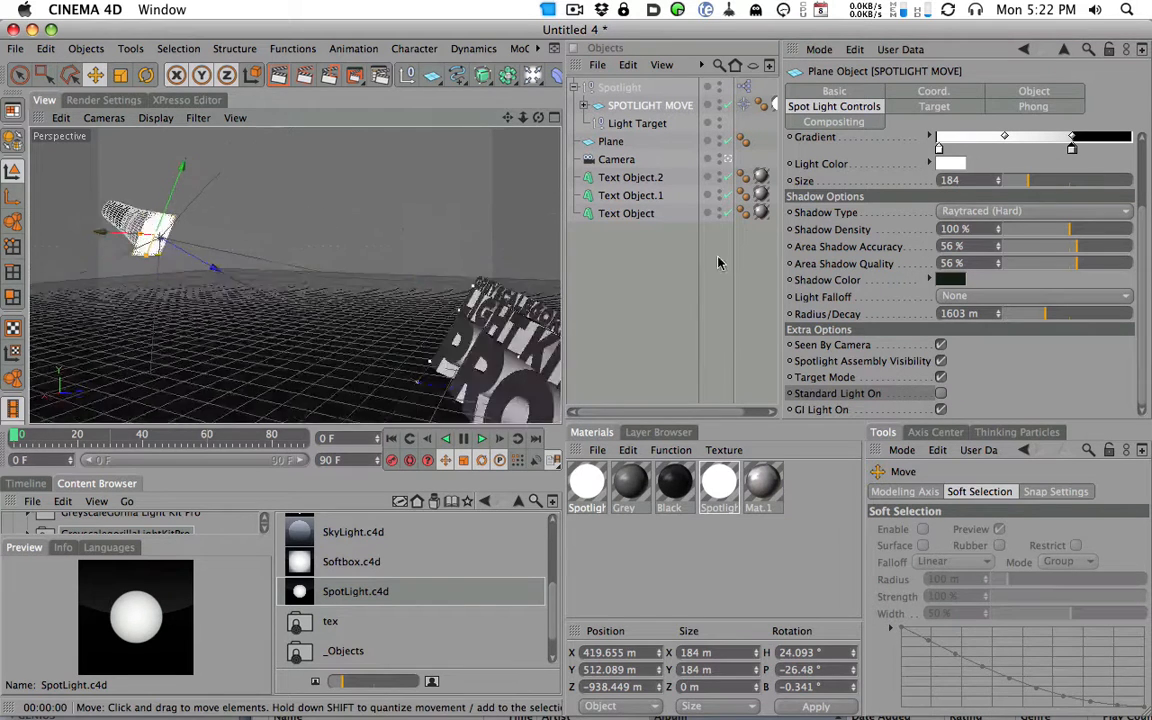
{"action": "left_click_drag", "start_coordinate": [743, 236], "coordinate": [805, 275], "text": "alt"}
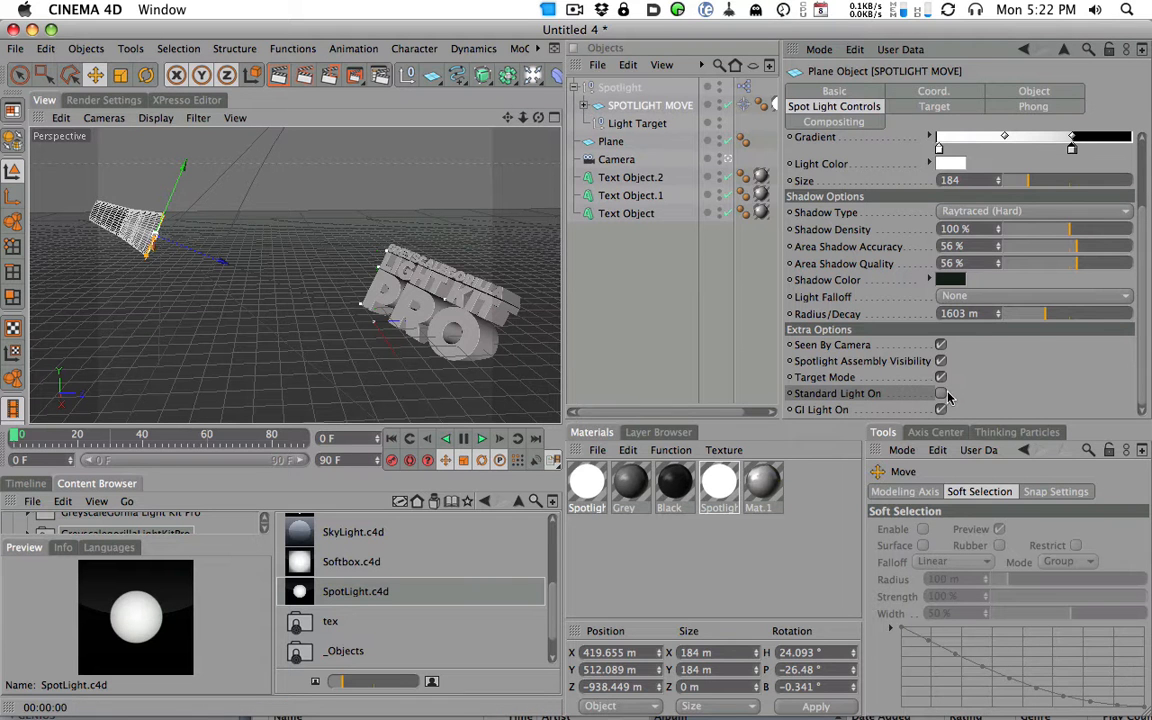
{"action": "left_click", "coordinate": [252, 75]}
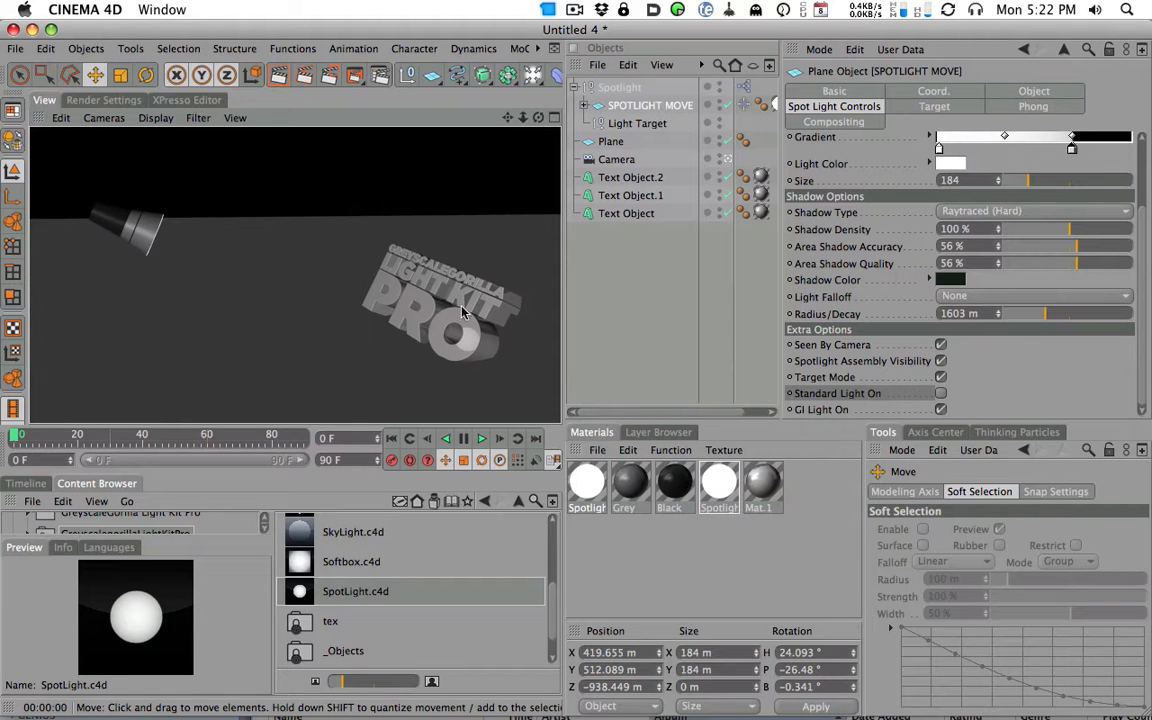
{"action": "left_click", "coordinate": [941, 395]}
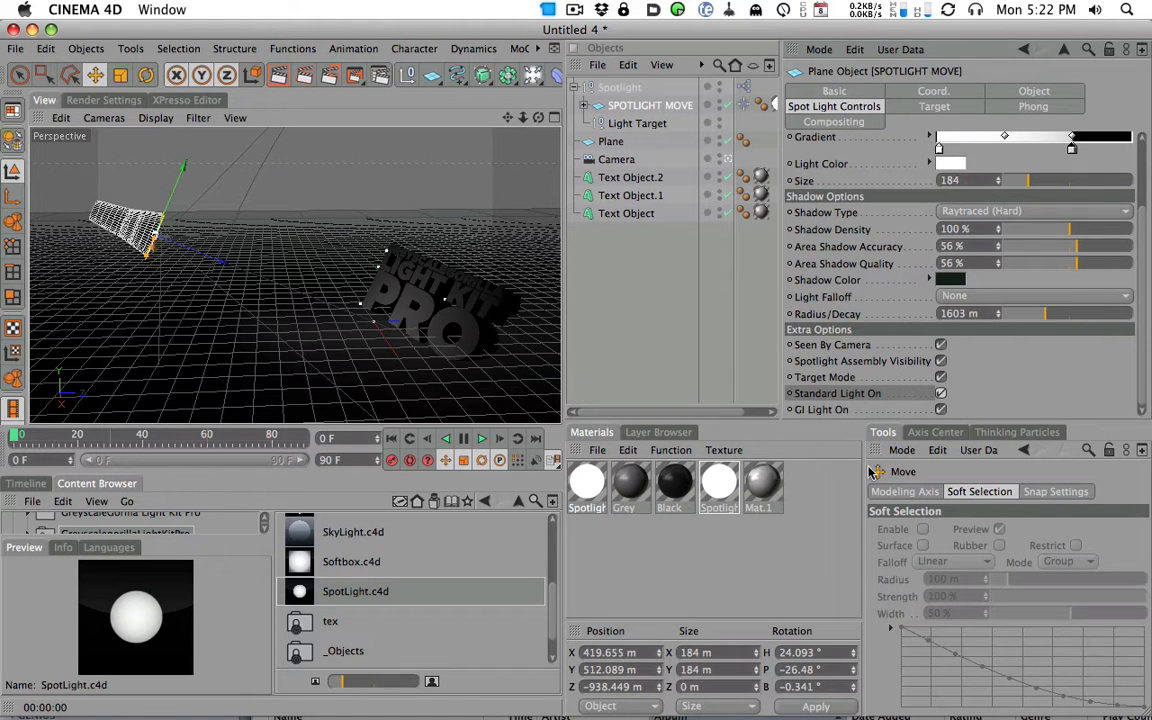
Step: Render the spotlight with the standard light enabled and turn off GI Light On
{"action": "left_click", "coordinate": [836, 410]}
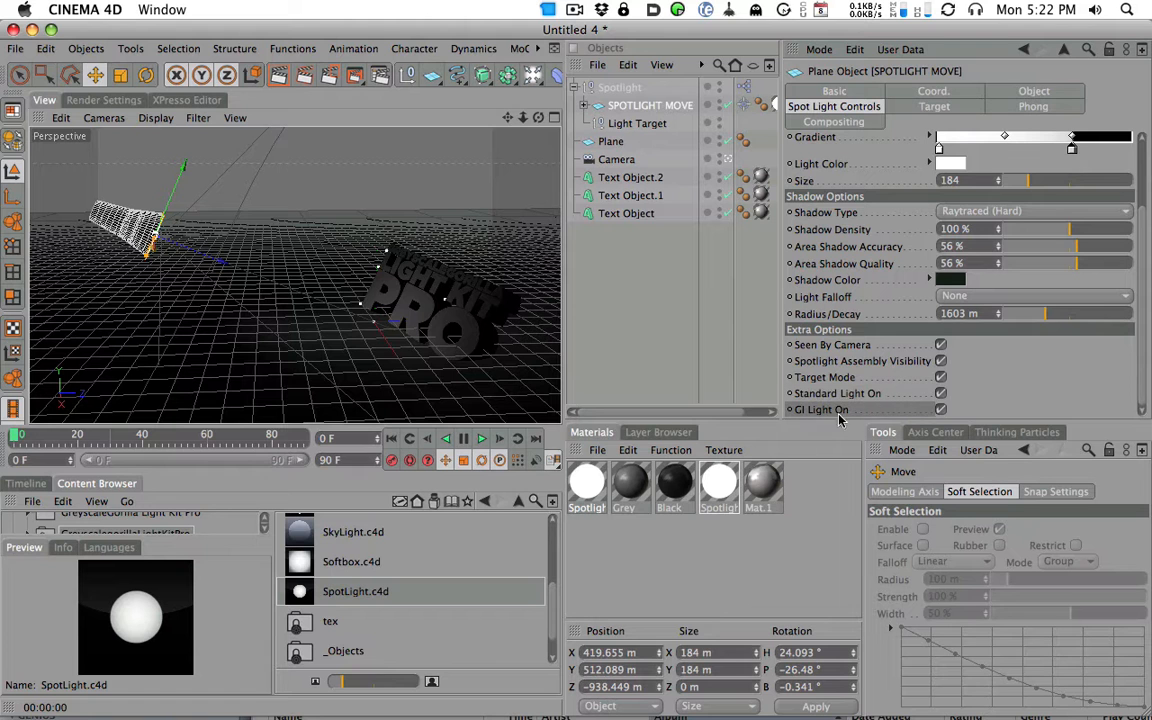
{"action": "left_click", "coordinate": [940, 410]}
{"action": "left_click", "coordinate": [276, 77]}
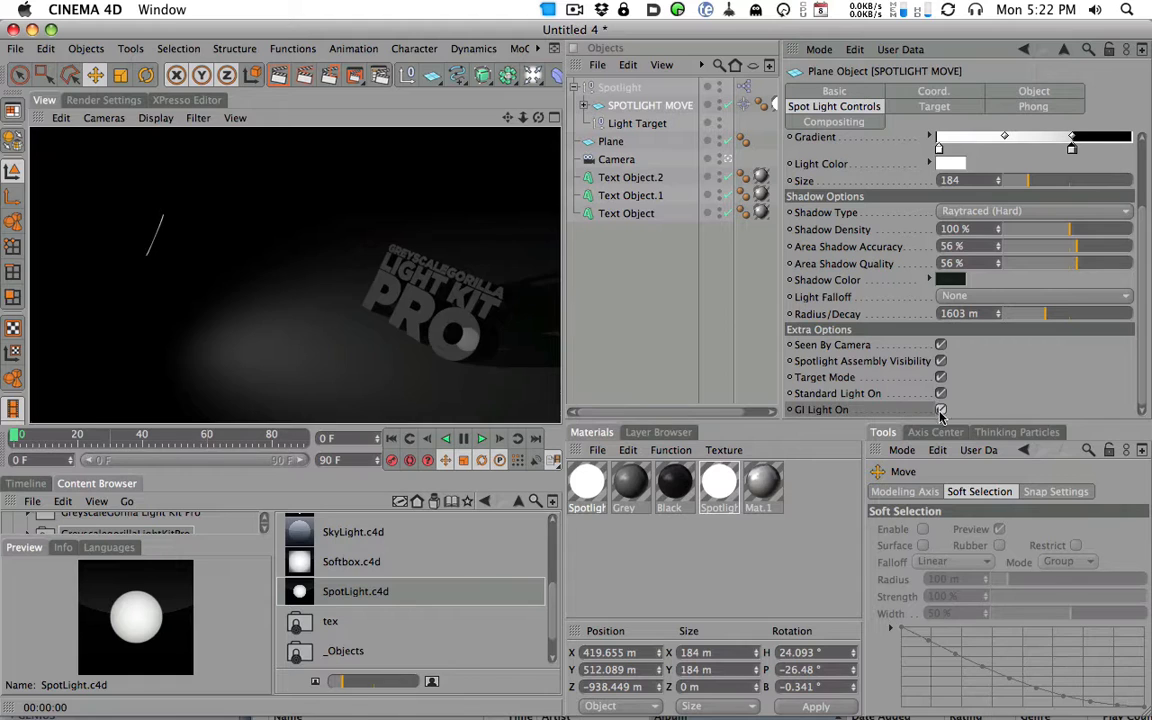
{"action": "left_click", "coordinate": [940, 411]}
Step: Raise the spotlight's brightness to 107 %
{"action": "left_click_drag", "start_coordinate": [221, 219], "coordinate": [146, 255], "text": "alt"}
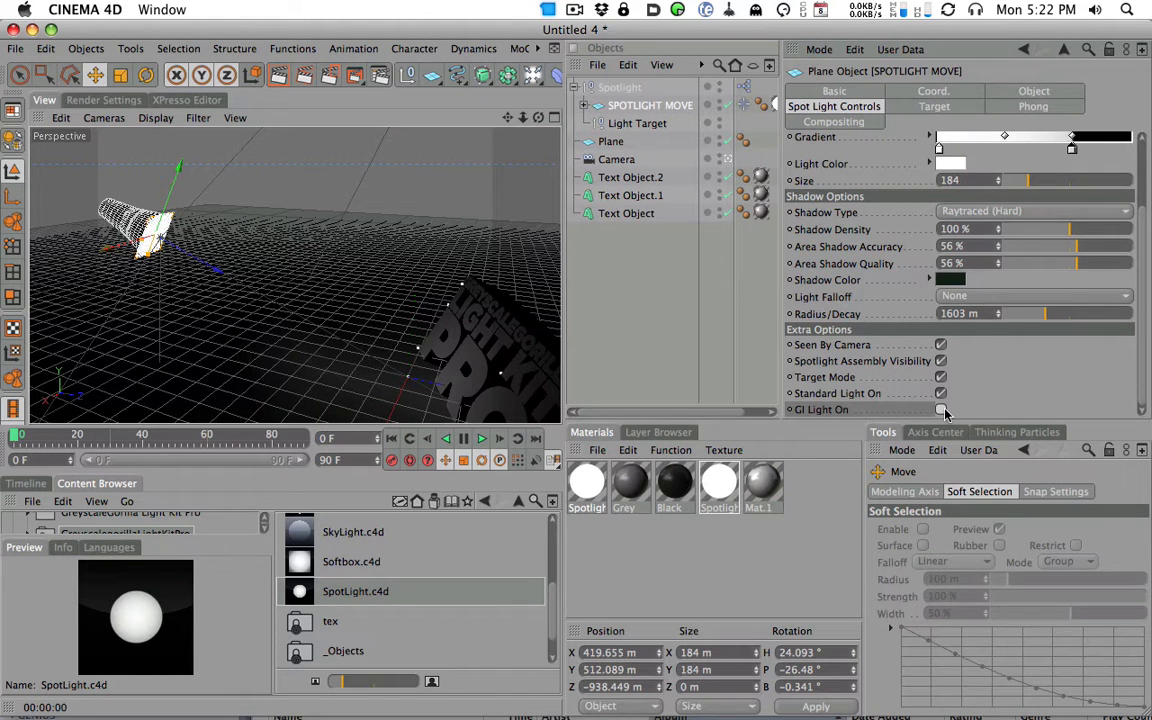
{"action": "scroll", "coordinate": [1100, 240], "scroll_direction": "up", "scroll_amount": 3}
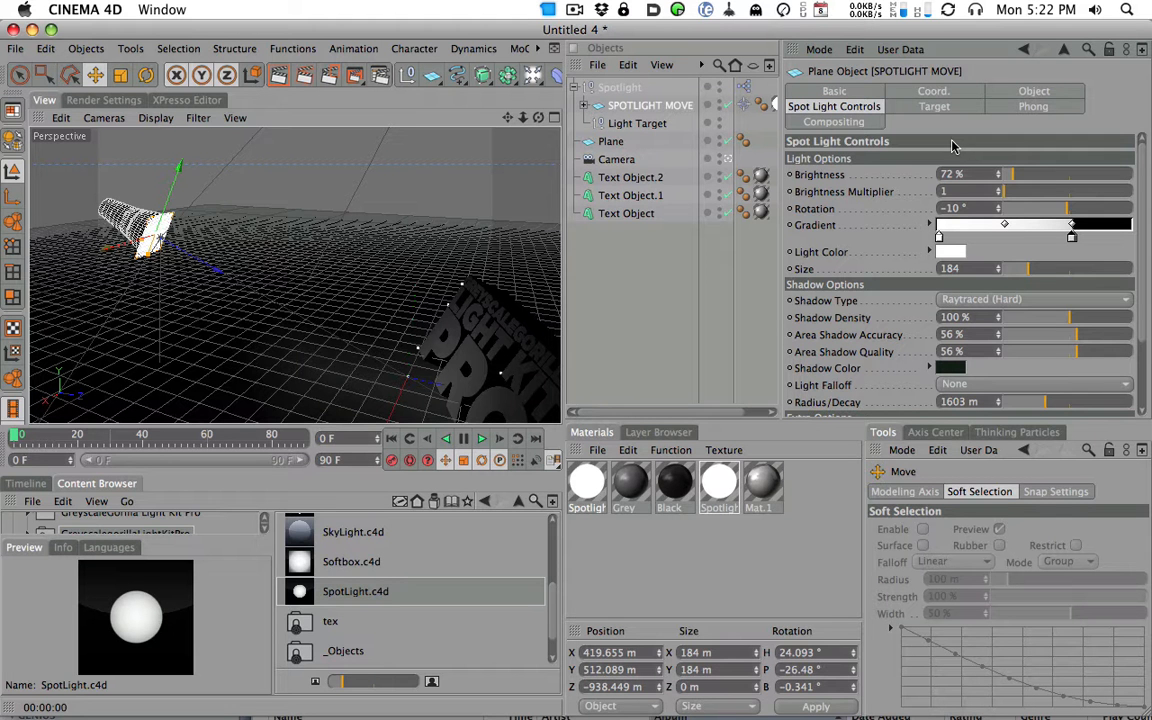
{"action": "left_click_drag", "start_coordinate": [1018, 174], "coordinate": [1030, 174]}
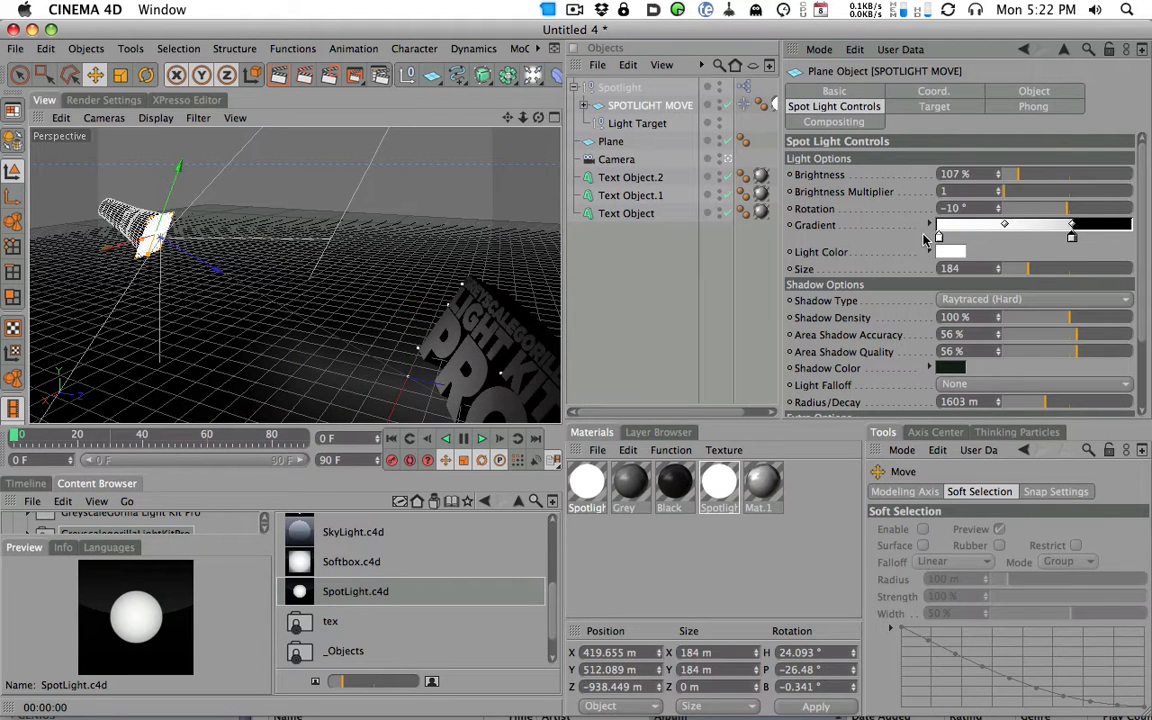
Step: Look through the Light Kit Pro presets in the content library and view the spotlight and text from a low side angle
{"action": "scroll", "coordinate": [516, 245], "scroll_direction": "down", "scroll_amount": 3}
{"action": "mouse_move", "coordinate": [551, 599]}
{"action": "left_mouse_down"}
{"action": "mouse_move", "coordinate": [551, 571]}
{"action": "mouse_move", "coordinate": [547, 583]}
{"action": "left_mouse_up"}
{"action": "scroll", "coordinate": [495, 530], "scroll_direction": "up", "scroll_amount": 4}
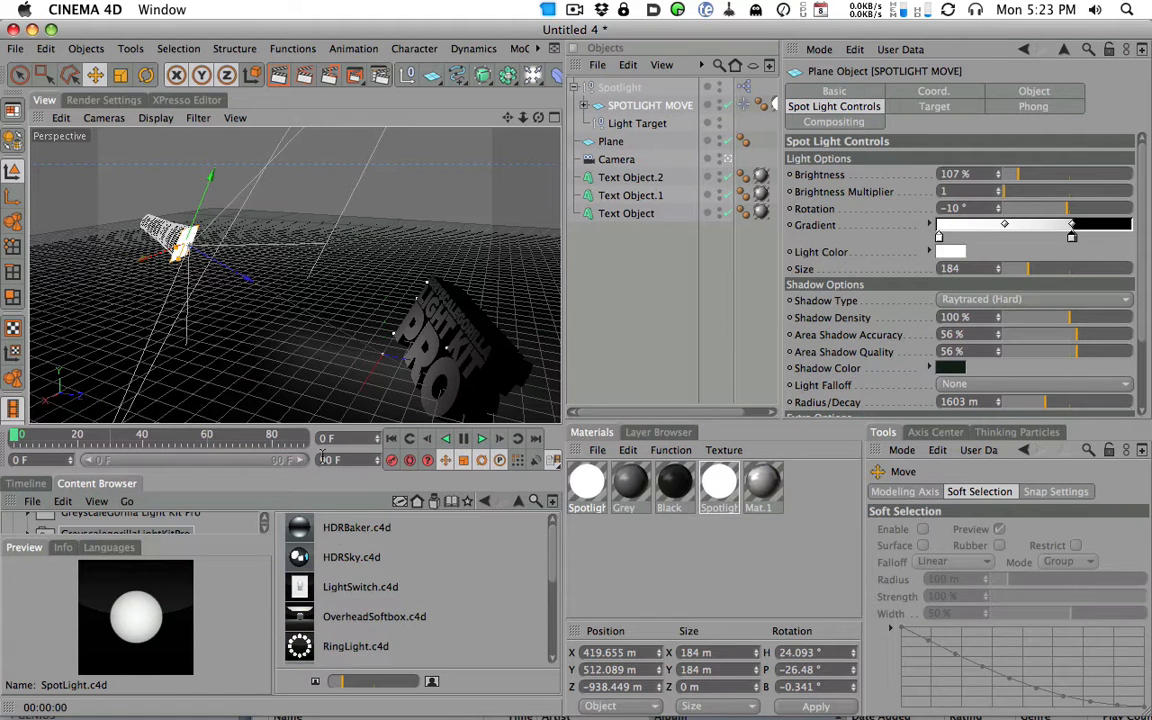
{"action": "scroll", "coordinate": [553, 570], "scroll_direction": "down", "scroll_amount": 4}
{"action": "scroll", "coordinate": [553, 570], "scroll_direction": "up", "scroll_amount": 4}
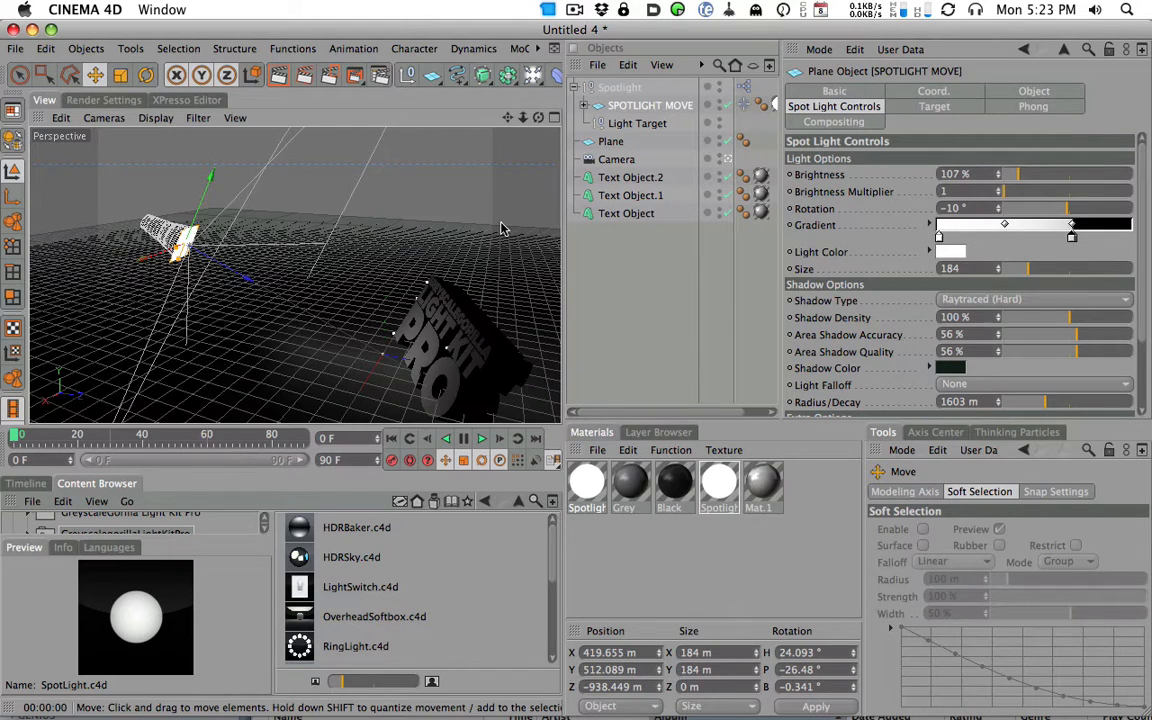
{"action": "left_click_drag", "start_coordinate": [508, 240], "coordinate": [380, 272], "text": "alt"}
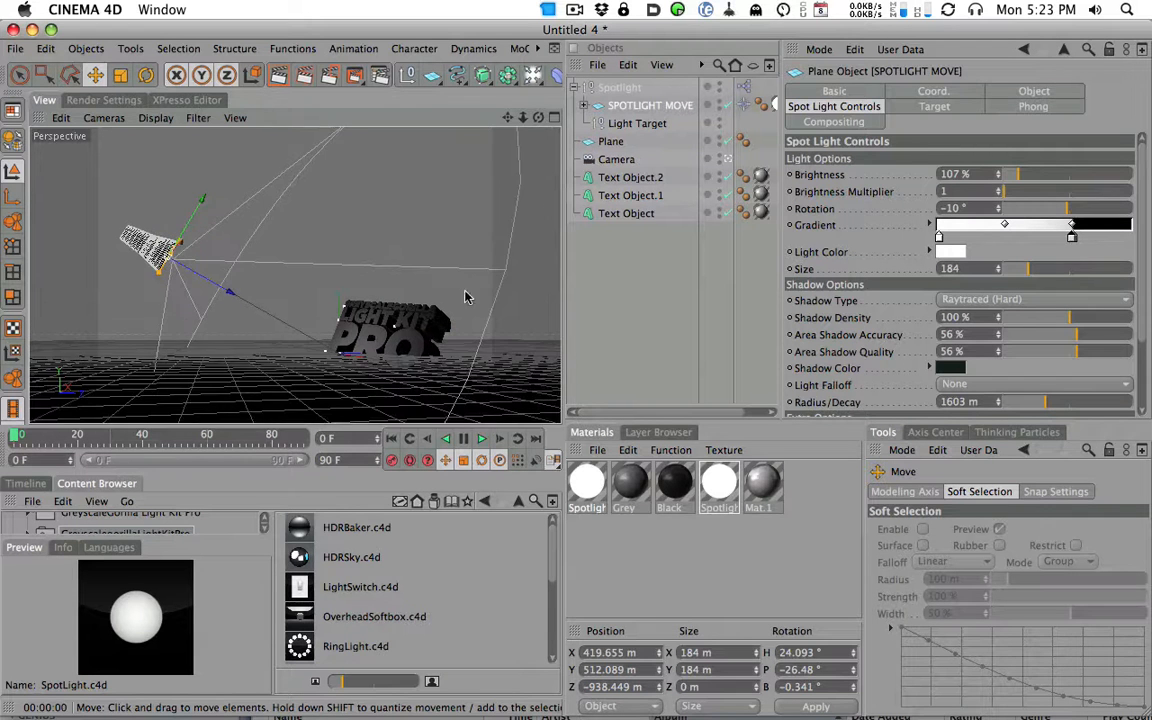
{"action": "scroll", "coordinate": [520, 580], "scroll_direction": "down", "scroll_amount": 3}
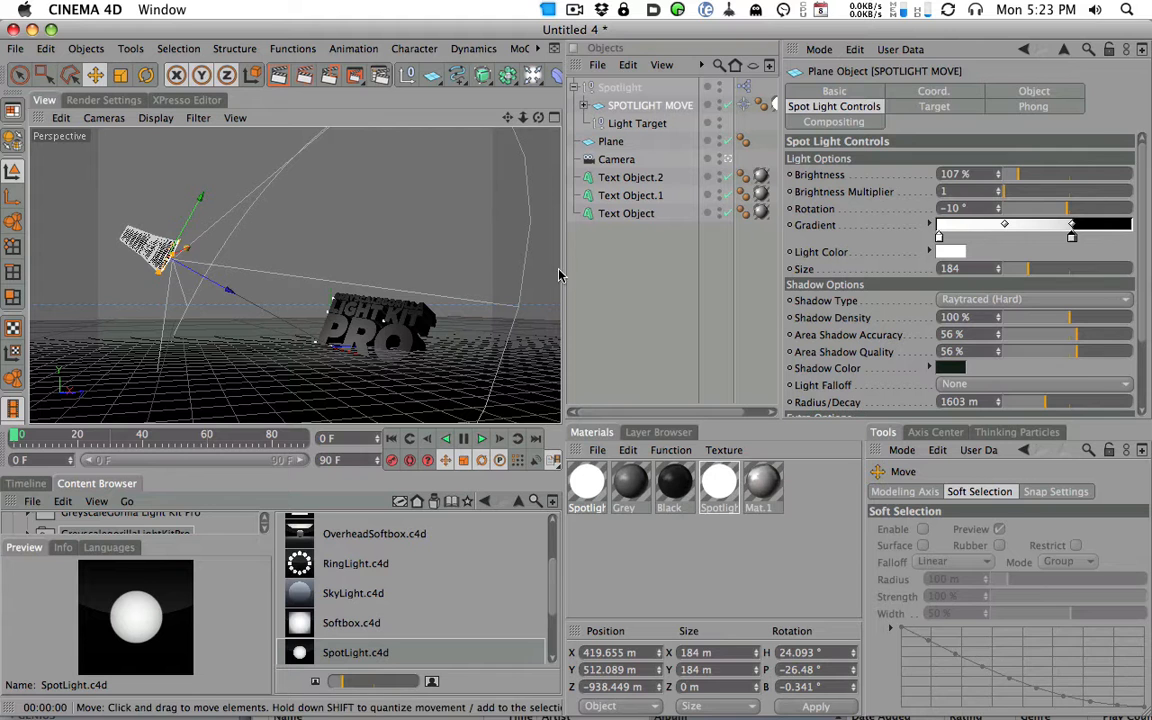